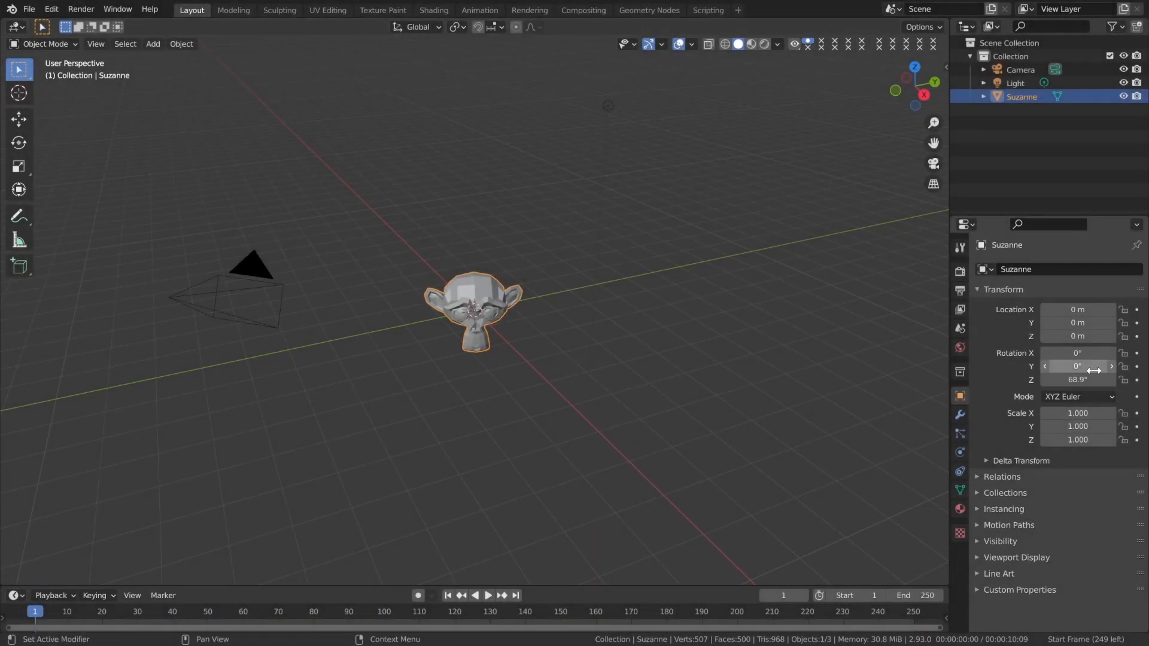
Delete all objects in the scene and add a plane mesh at the origin.
key(a)
key(x)
click(520, 399)
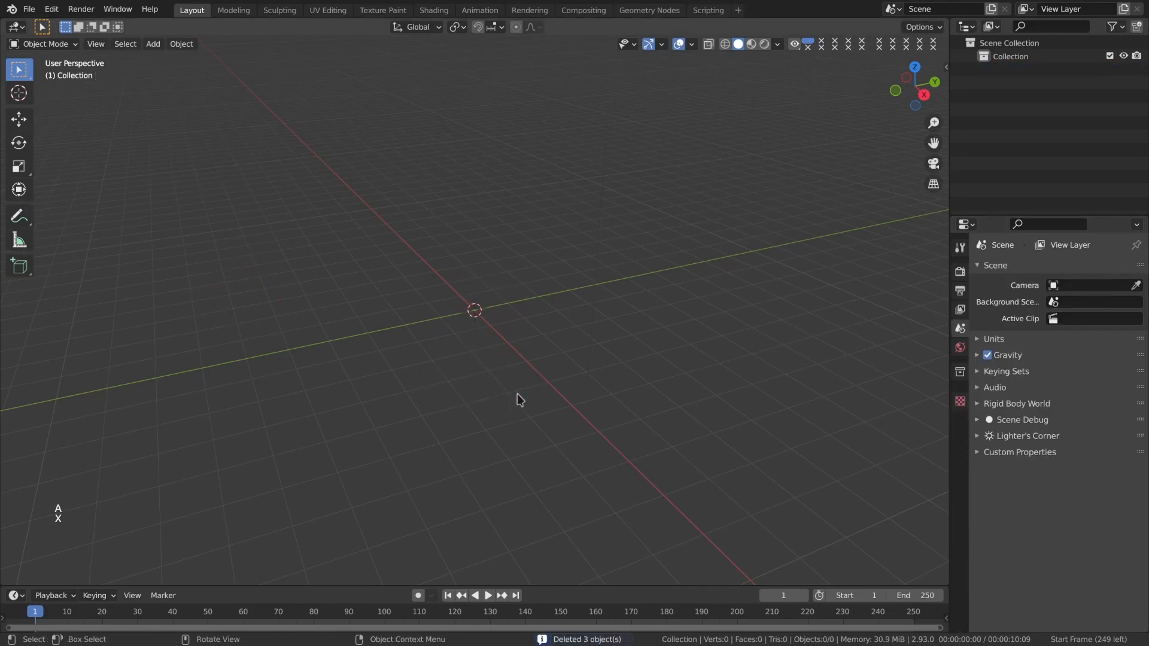
key(shift+a)
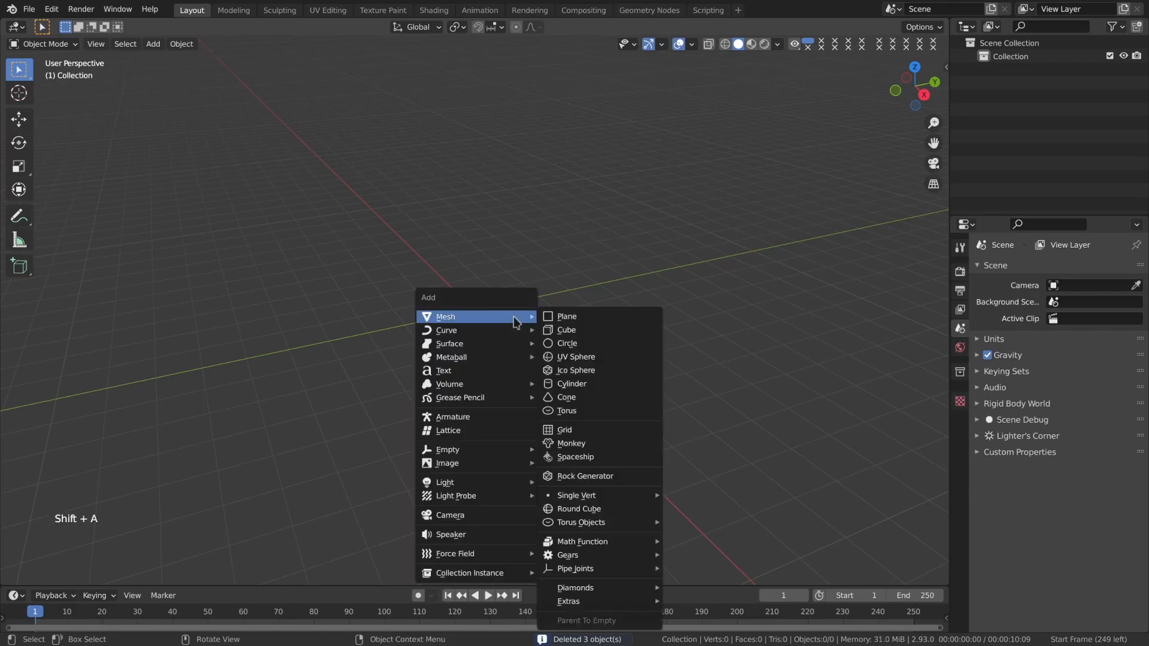
click(515, 319)
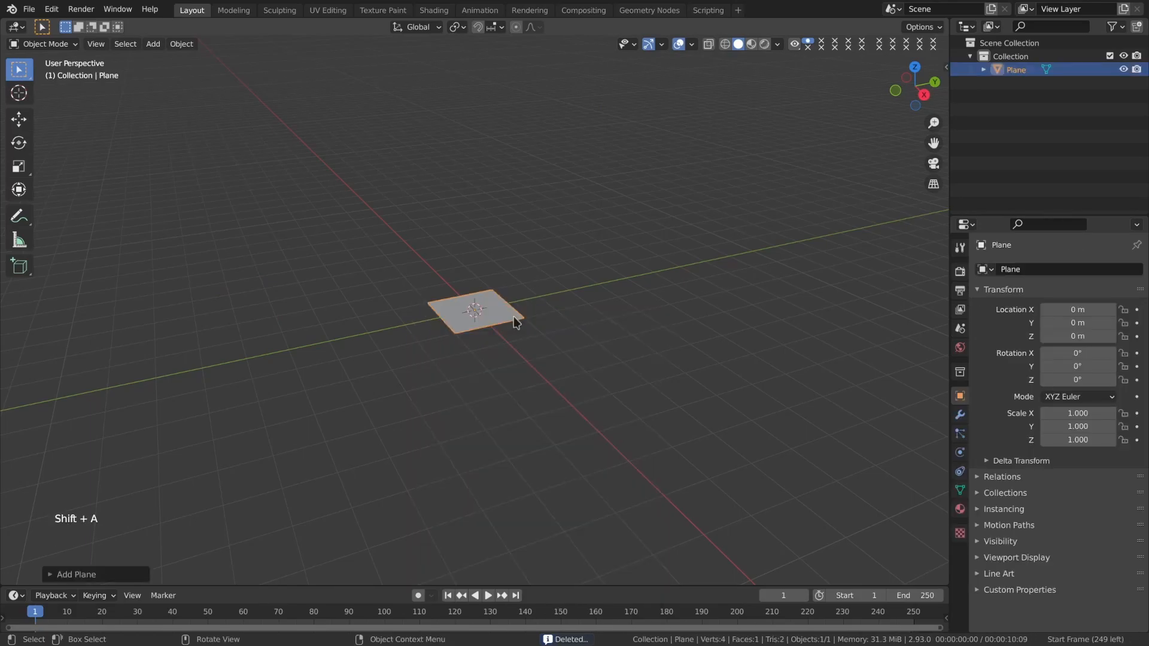
key(shift+a)
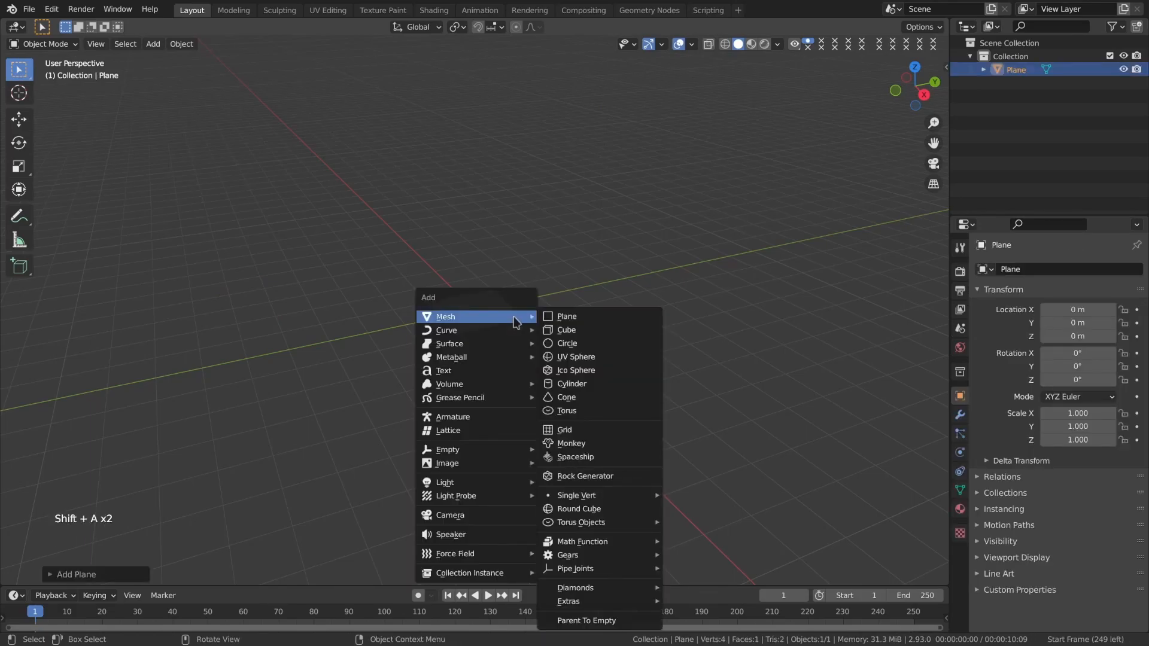
click(546, 316)
key(shift+a)
key(c)
key(c)
key(ctrl+z)
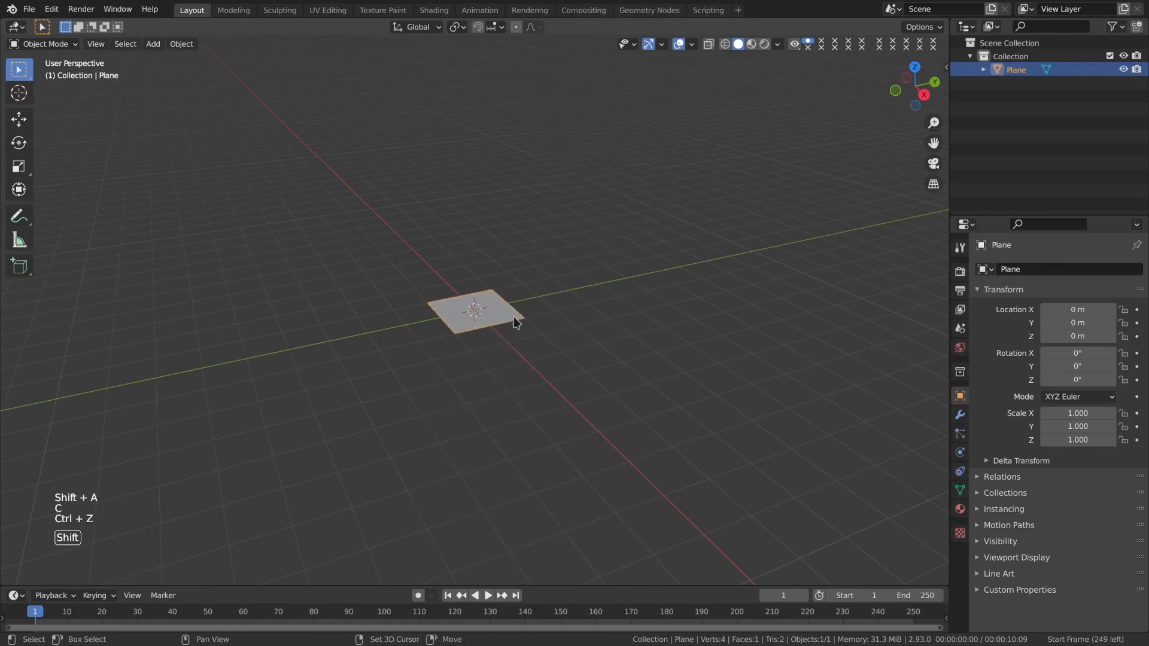
Add a Bezier curve at the origin.
key(shift+a)
key(c)
key(Return)
Select the plane and add a Curve modifier to it.
alt+drag(514, 317, 563, 344)
scroll(463, 292, up, 5)
click(463, 293)
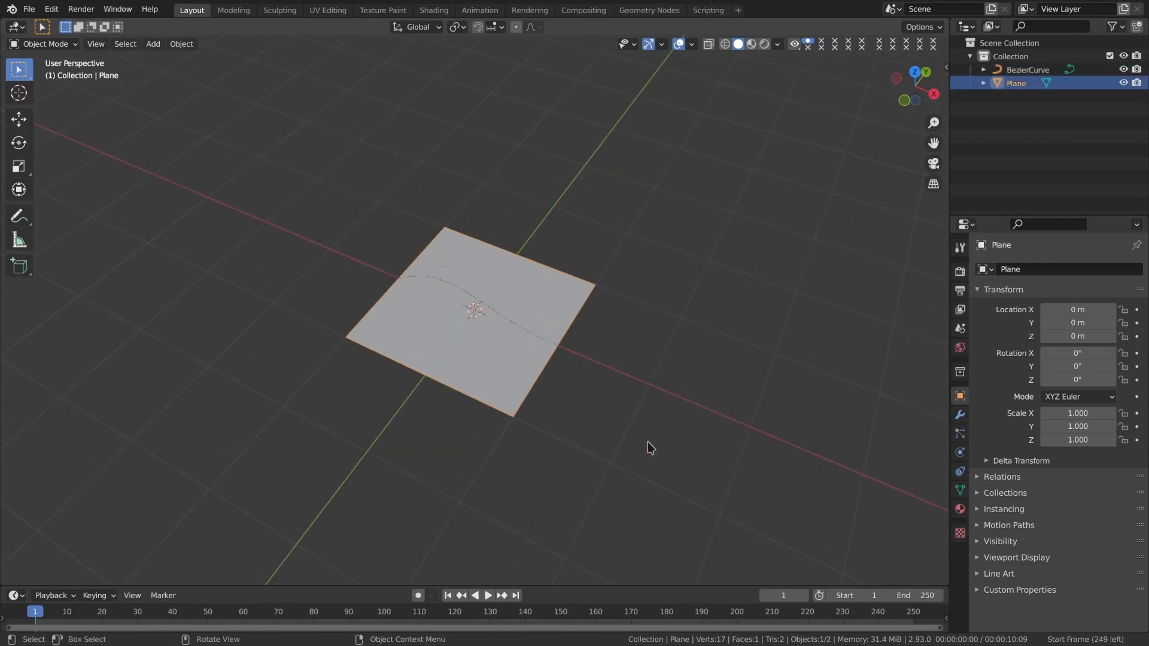
alt+drag(652, 446, 706, 446)
click(961, 415)
click(1060, 269)
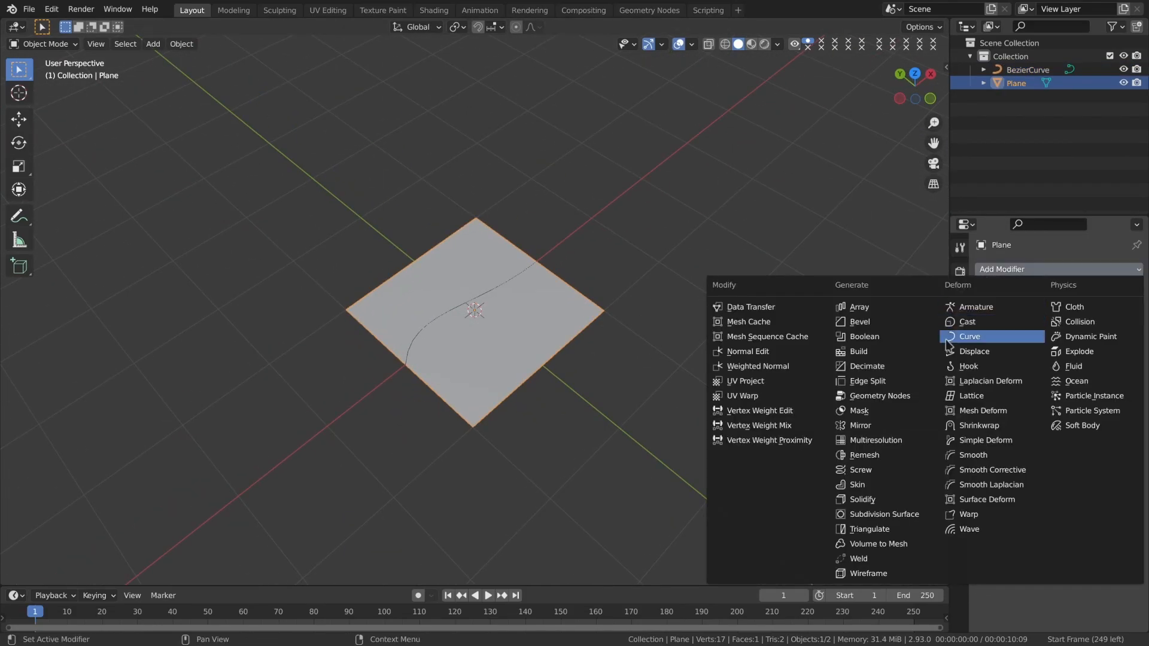
click(957, 336)
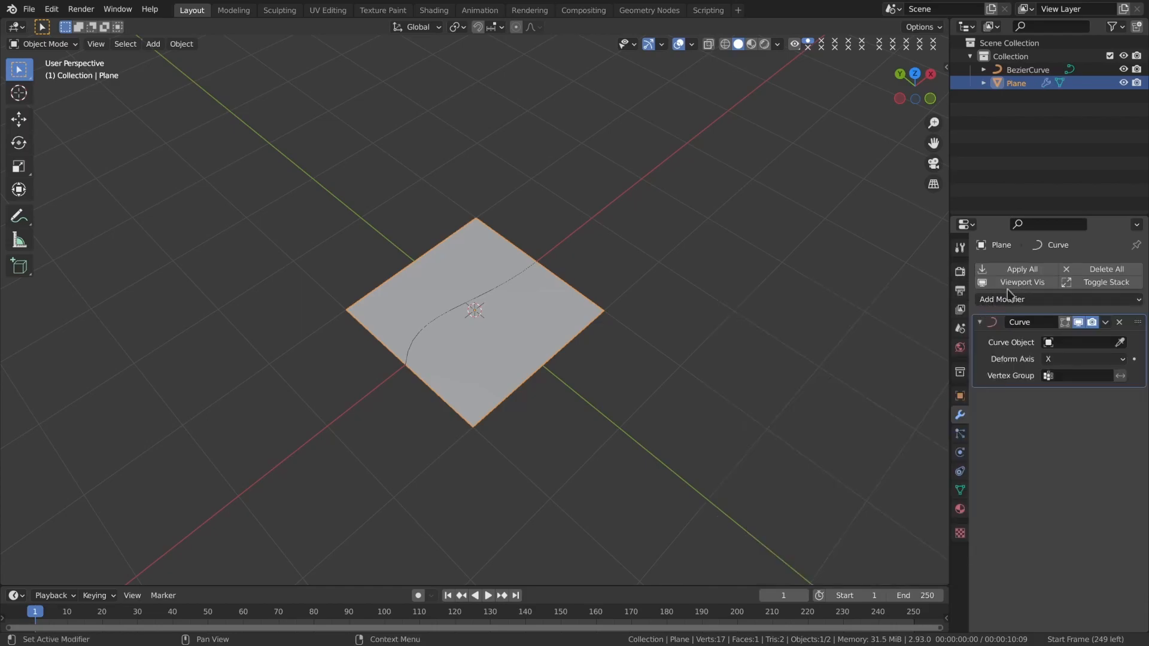
Add an Array modifier to the plane and place it above the Curve modifier in the stack.
click(1018, 299)
click(860, 337)
drag(1137, 397, 1135, 304)
Set BezierCurve as the curve object of the plane's Curve modifier.
click(1081, 550)
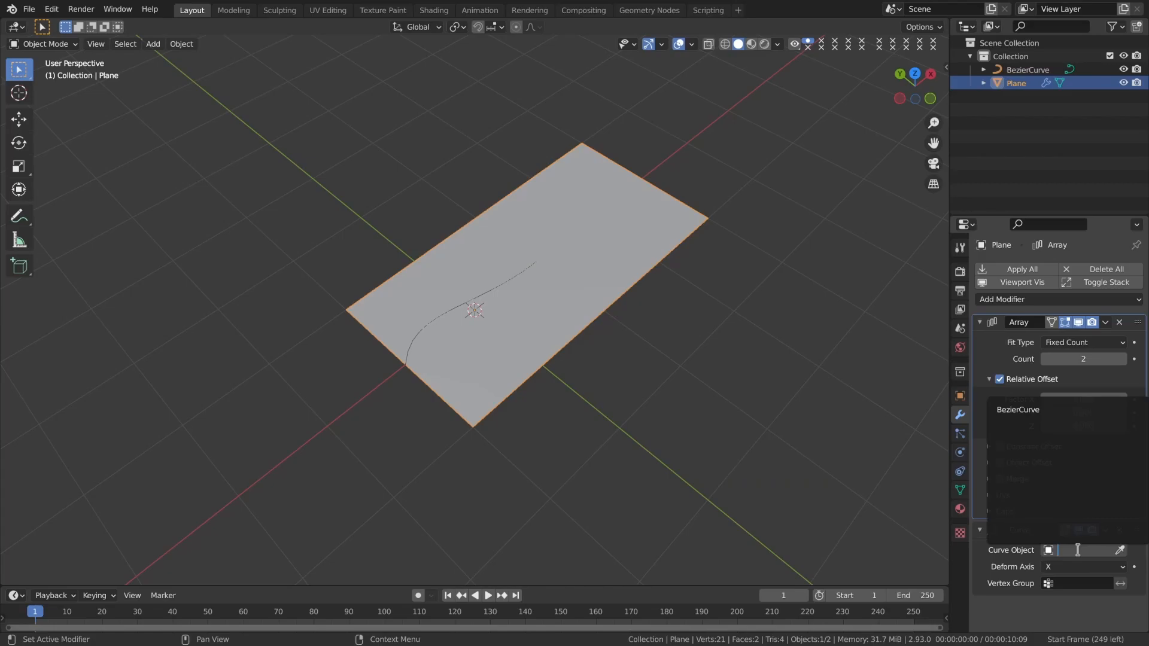
click(1021, 410)
middle_drag(614, 367, 536, 368)
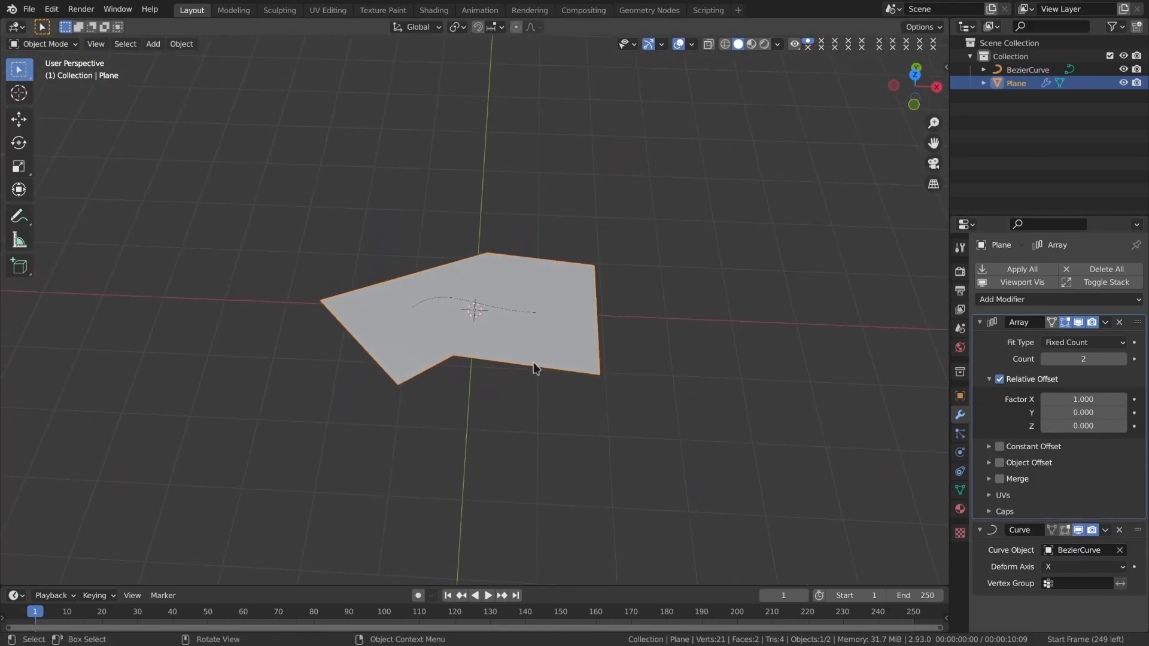
Hide the plane in top view and open the Bezier curve in Edit Mode.
click(513, 310)
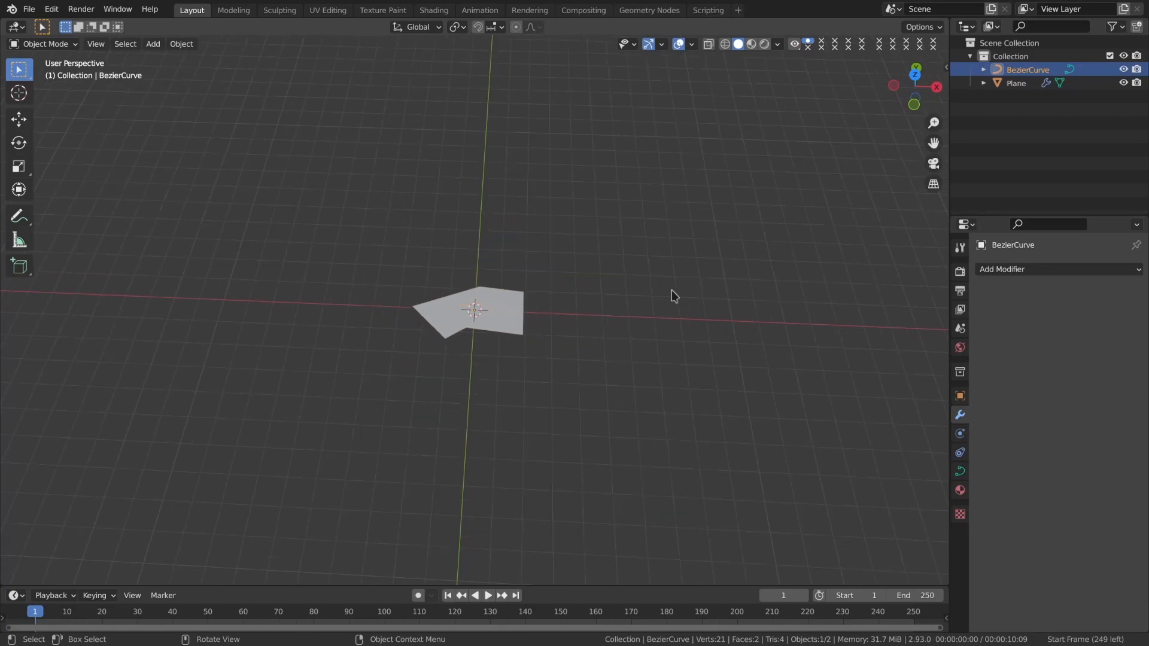
key(KP_7)
scroll(671, 290, down, 3)
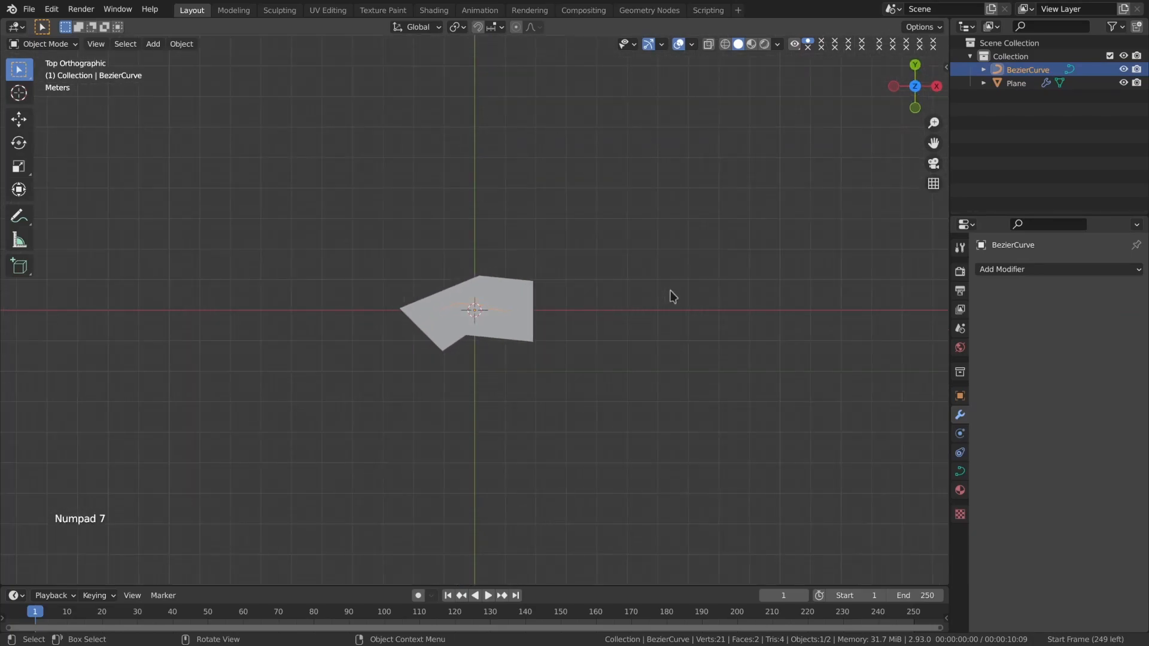
click(497, 305)
scroll(526, 307, up, 6)
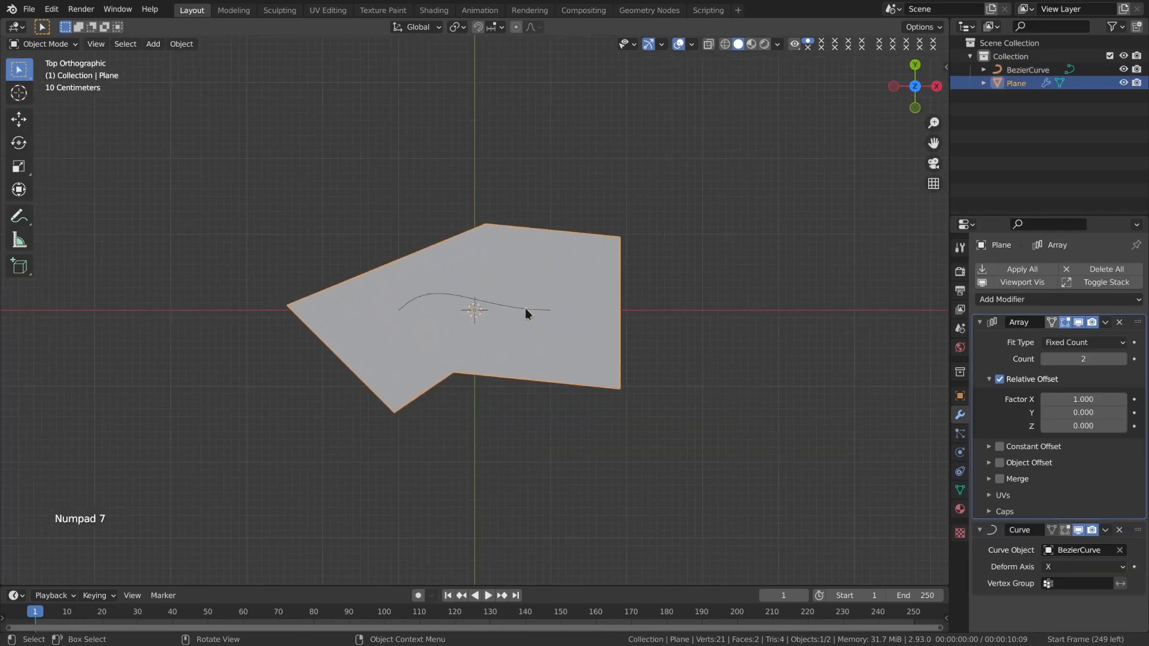
key(h)
click(479, 301)
key(Tab)
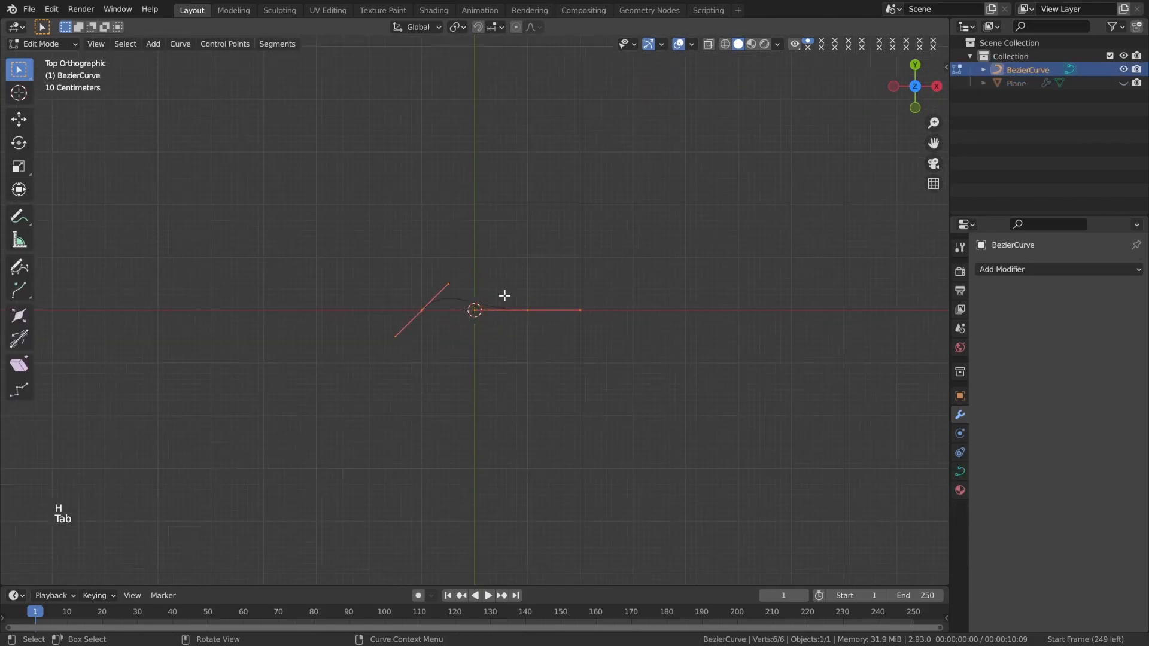
Rotate the curve's first control point by 45° so its handles lie along the X axis.
drag(523, 301, 577, 375)
scroll(577, 375, down, 5)
key(g)
right_click(446, 309)
key(r)
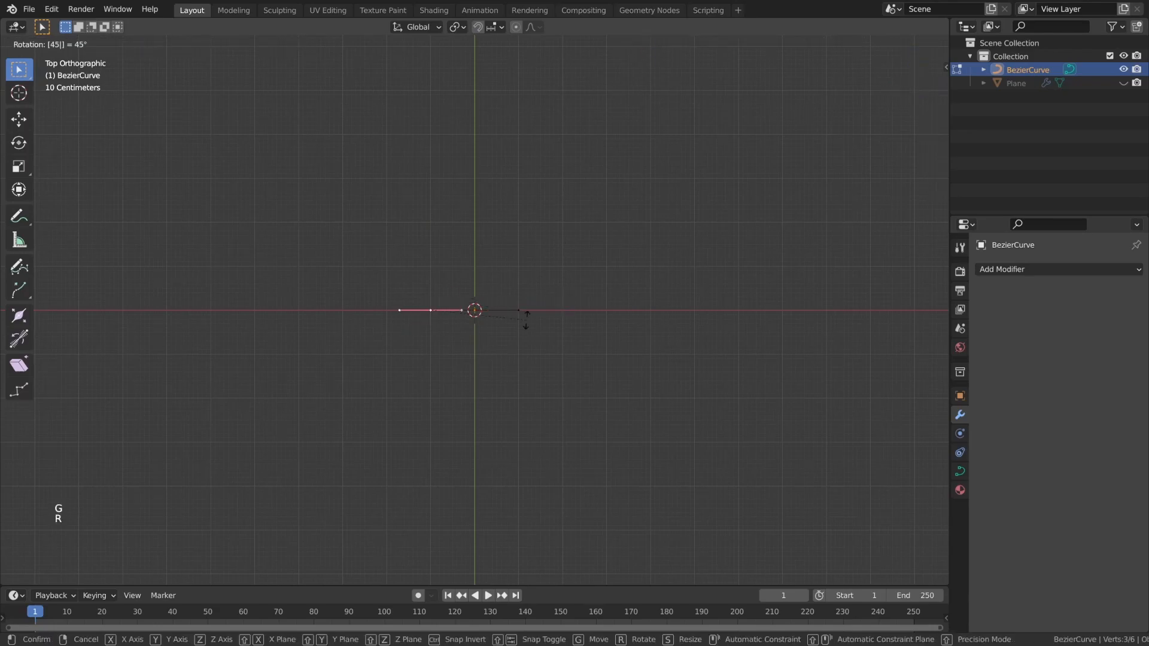
key(Return)
drag(301, 237, 761, 488)
scroll(646, 392, up, 8)
scroll(641, 388, down, 2)
middle_drag(641, 388, 657, 328)
key(KP_7)
Extrude a new control point from the curve's +X end and rotate and position it to start a downward bend.
click(511, 310)
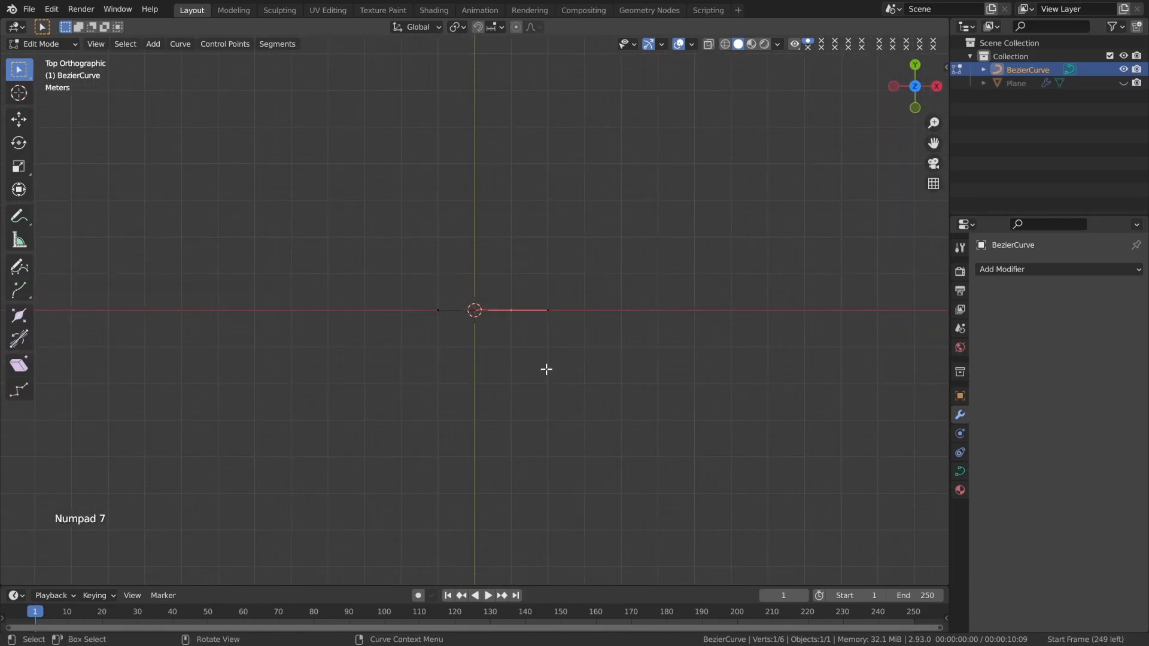
key(e)
click(675, 371)
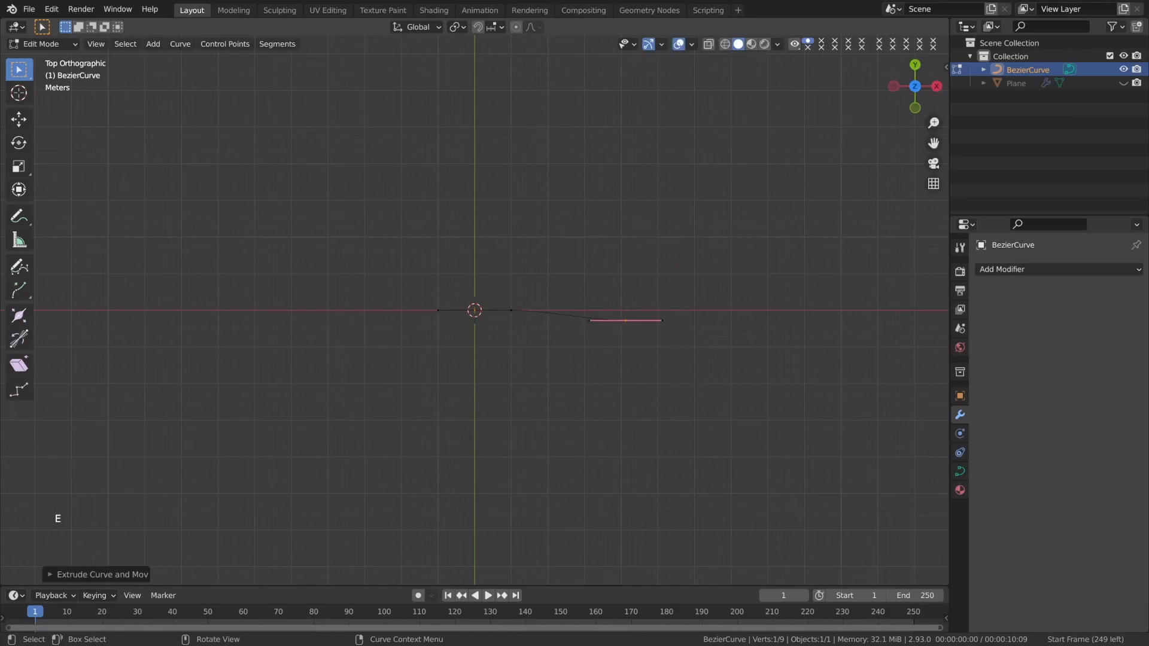
key(r)
click(634, 419)
key(g)
click(640, 426)
Extrude another control point below the bend, turning it so the curve heads back toward the Y axis.
key(e)
click(706, 494)
key(r)
click(660, 477)
key(g)
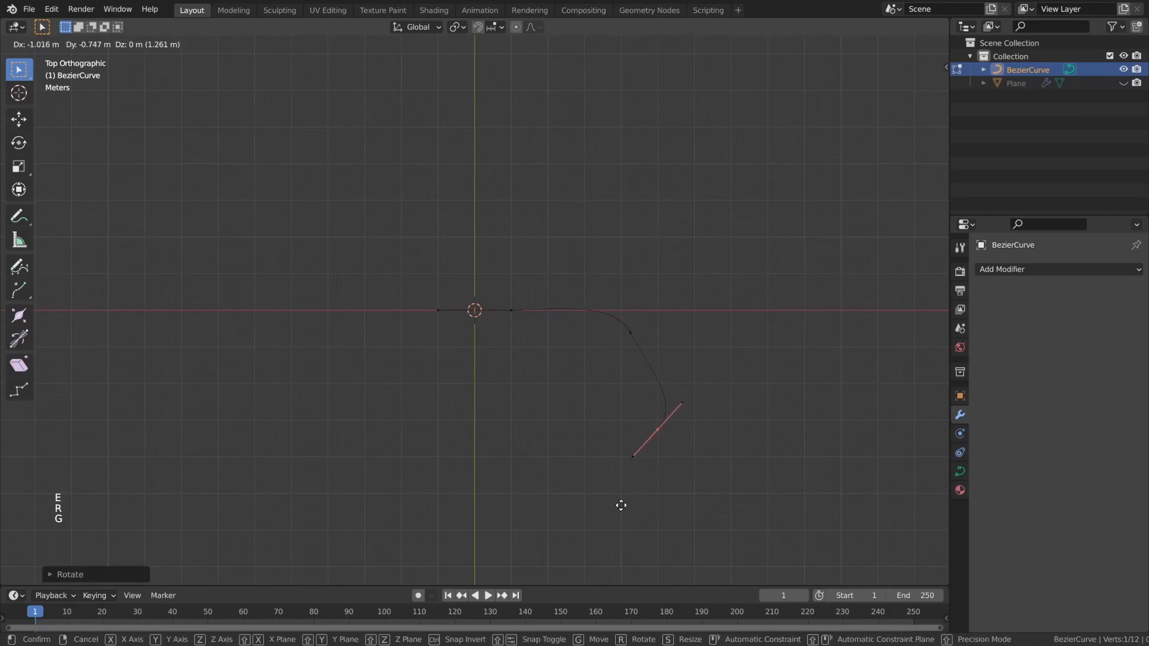
click(623, 491)
Extrude two more control points toward the Y axis, rotating and repositioning the last one to form a wave.
key(e)
click(536, 508)
key(e)
click(460, 528)
key(r)
click(533, 351)
key(g)
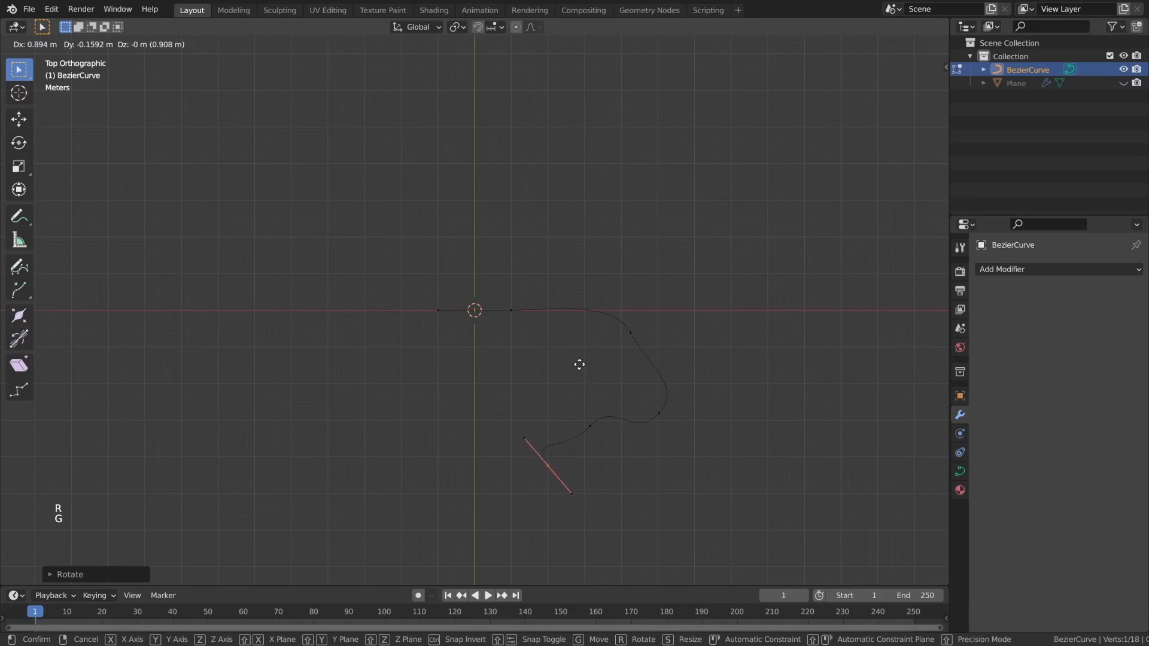
click(580, 364)
Extrude another control point below the wave and rotate it to continue the winding path.
key(e)
click(534, 515)
key(r)
click(578, 491)
Move the two lowest control points downward and rotate the end point to smooth the lower bend.
click(553, 470)
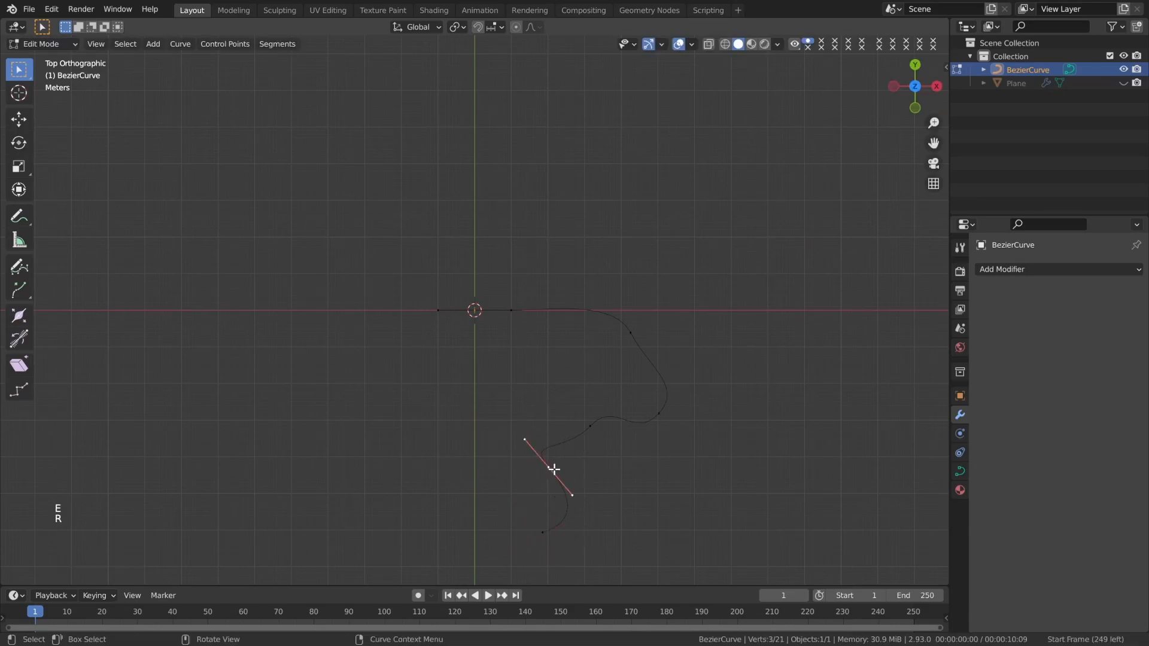
key(g)
click(551, 487)
click(540, 535)
key(g)
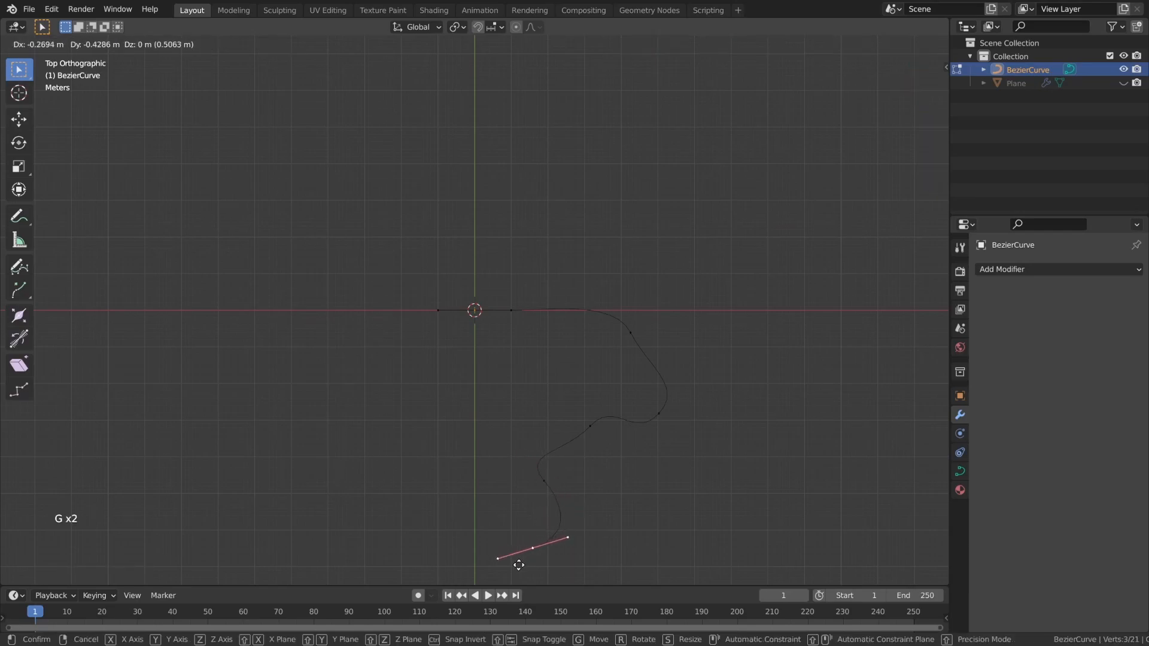
click(525, 564)
key(r)
click(606, 451)
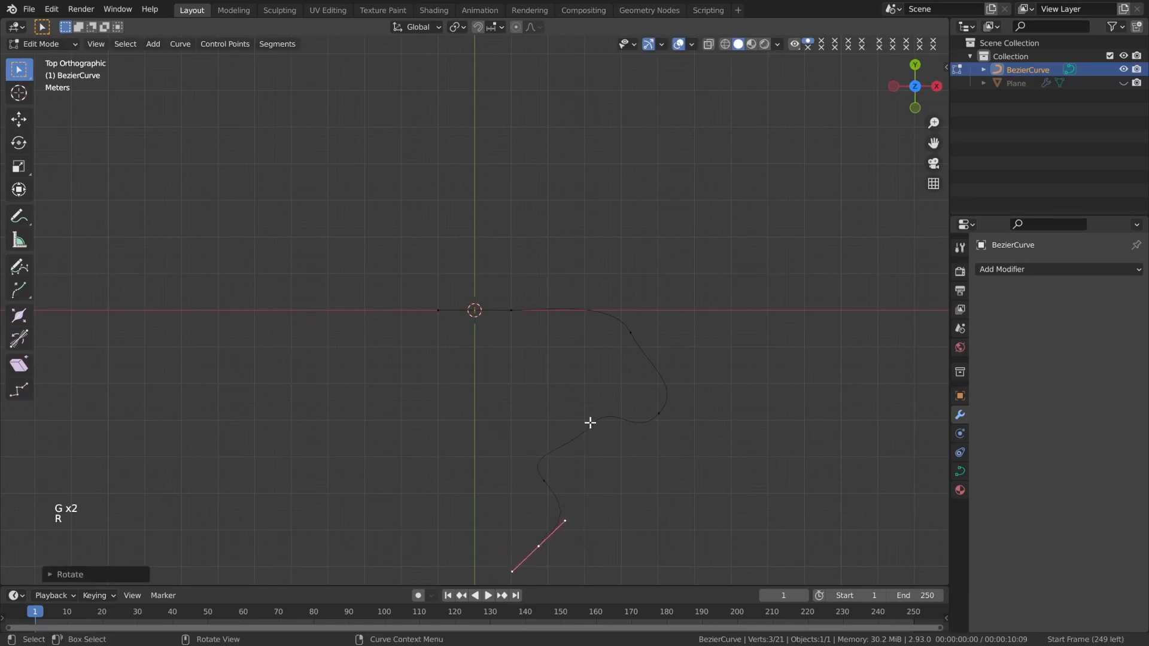
Rotate and move the middle control point of the winding section to smooth the transition there.
click(590, 424)
scroll(651, 423, up, 5)
shift+middle_drag(777, 442, 575, 235)
key(r)
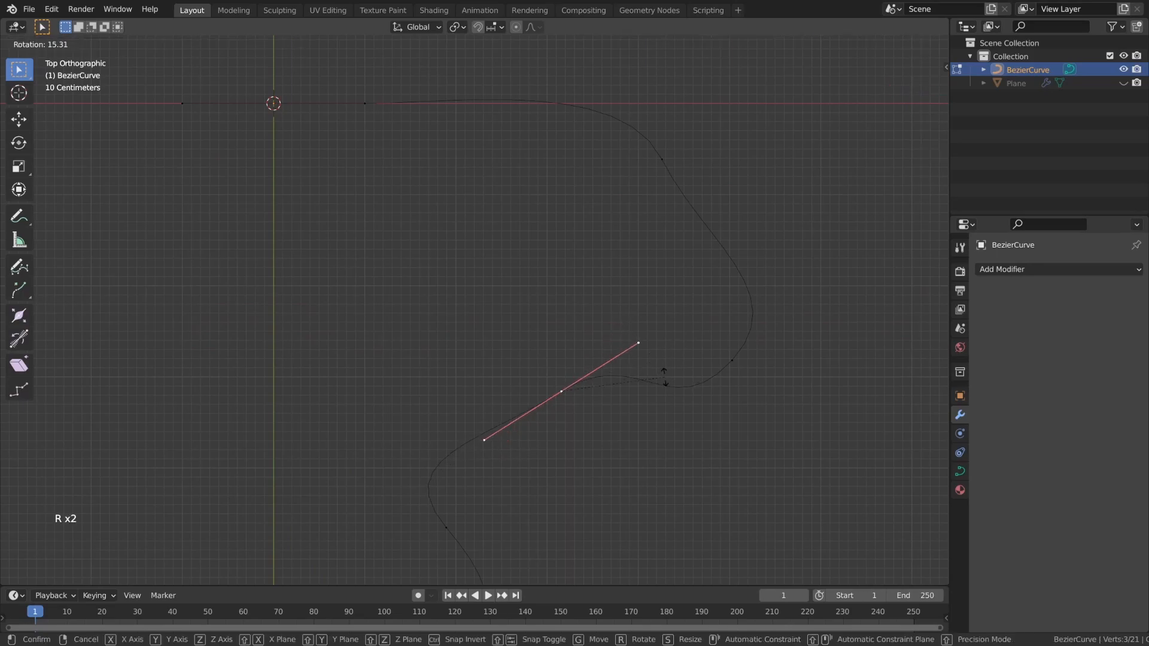
click(673, 374)
key(g)
click(680, 372)
Move the outermost control point farther out, and move and rotate the one above it to widen the bend.
scroll(665, 377, down, 4)
key(g)
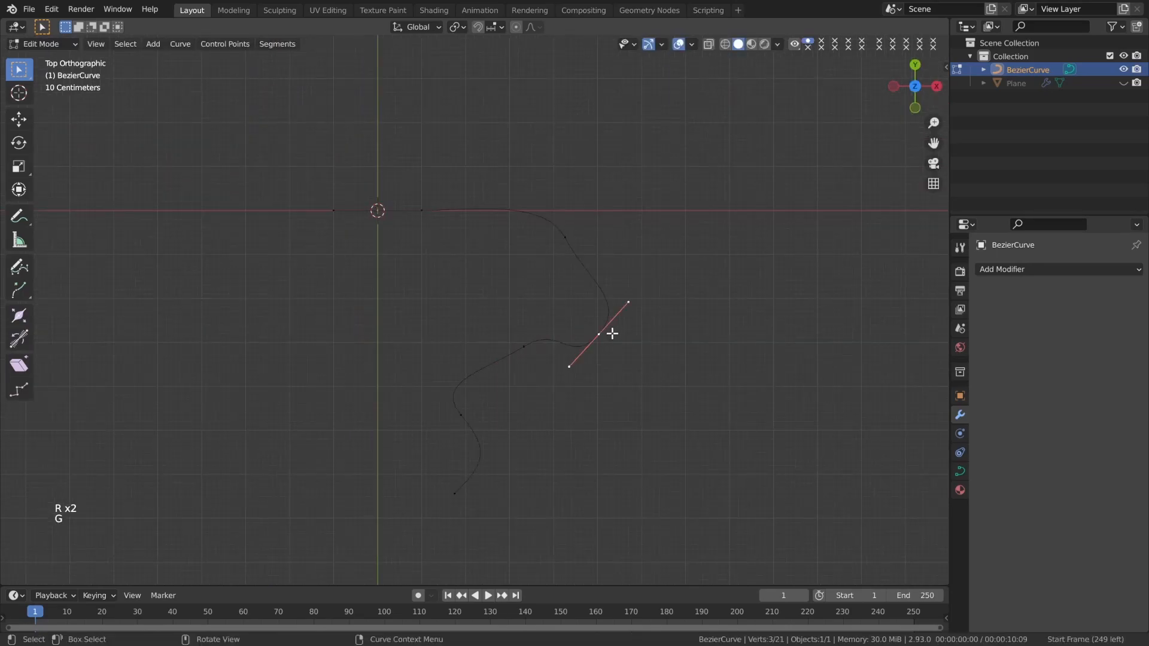
click(645, 337)
key(g)
click(591, 231)
key(r)
click(598, 231)
key(g)
click(595, 229)
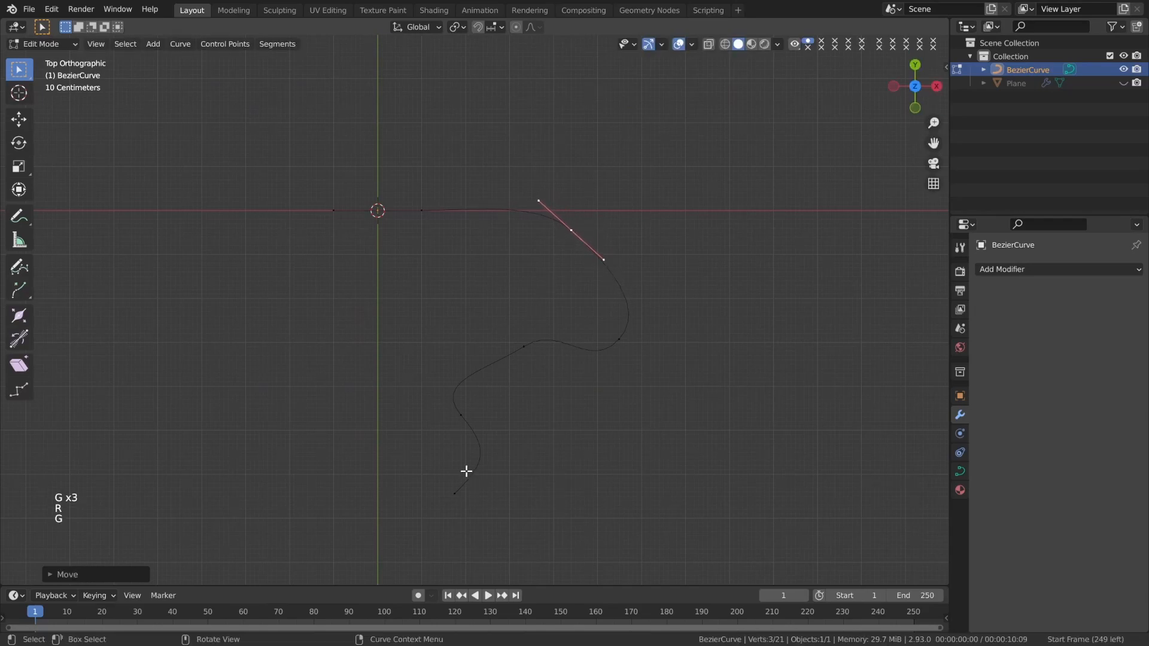
Extrude a control point from the curve's lower end across the Y axis, then rotate and move it into place.
click(457, 491)
shift+middle_drag(436, 452, 585, 467)
key(e)
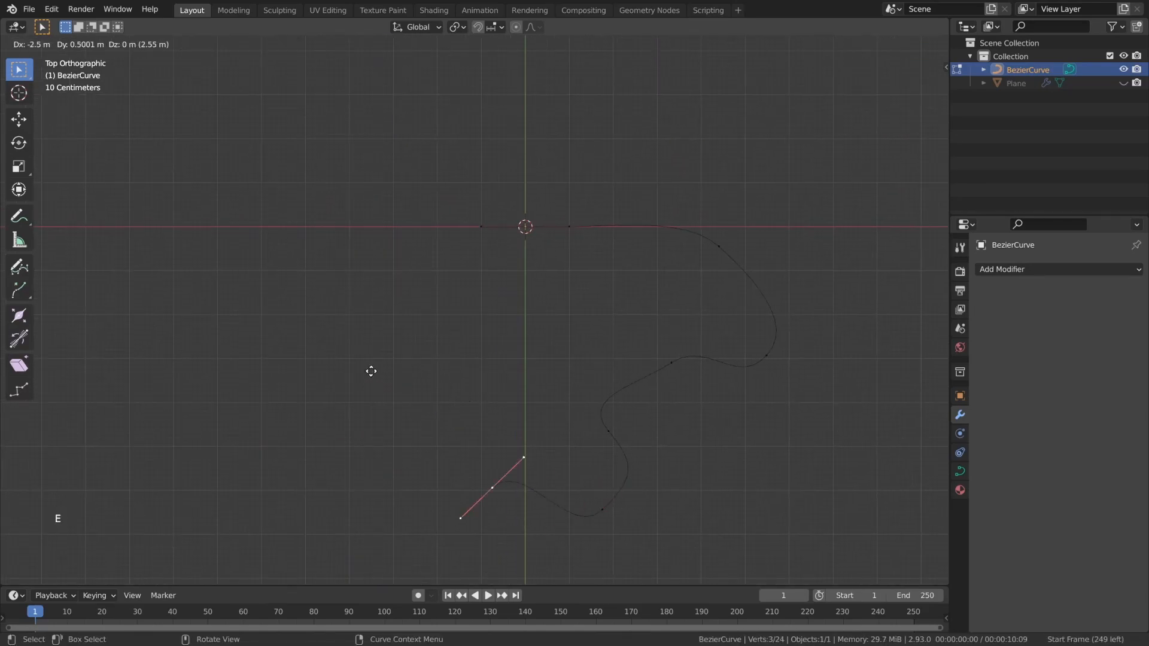
click(419, 371)
key(r)
click(524, 500)
key(g)
click(581, 450)
Extrude one more control point upward and join it to the curve's first point to close the loop.
key(e)
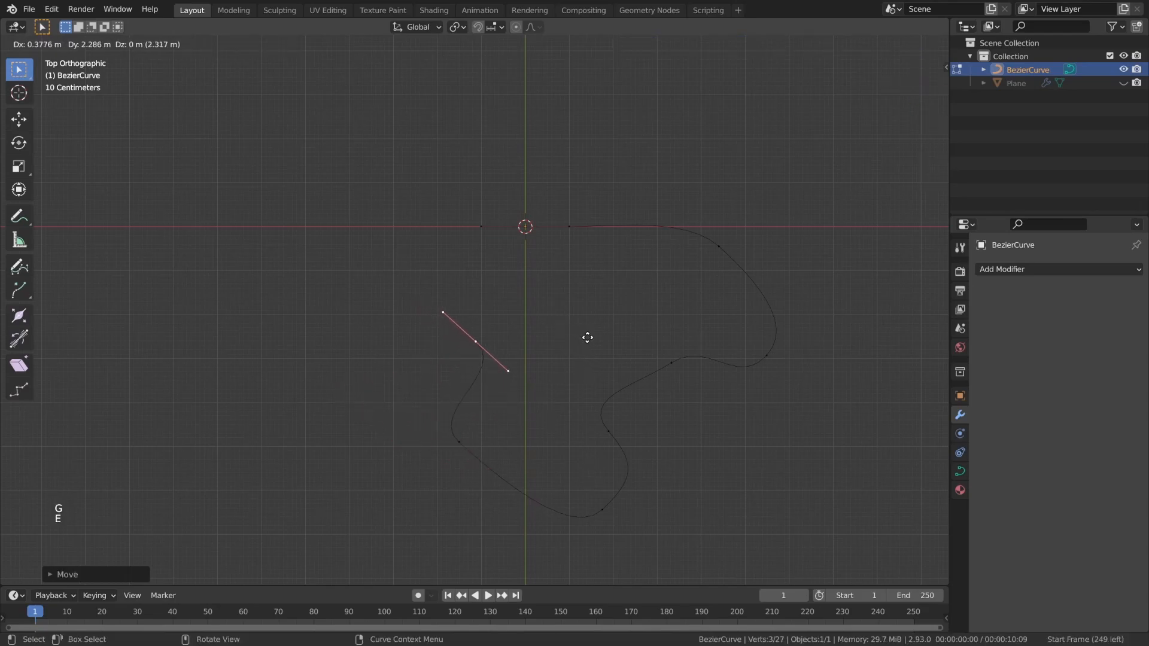
click(587, 339)
shift+click(481, 228)
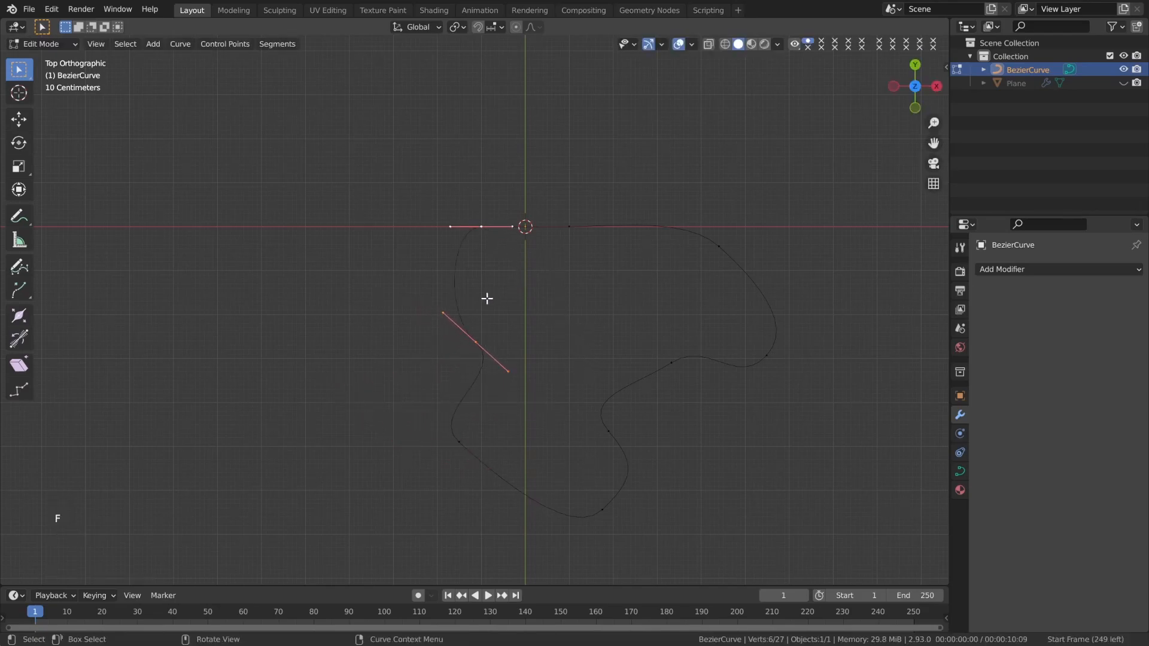
Pull the upper handle of the last control point outward to round the closing bend.
click(443, 312)
key(g)
click(358, 255)
click(484, 233)
click(452, 228)
key(g)
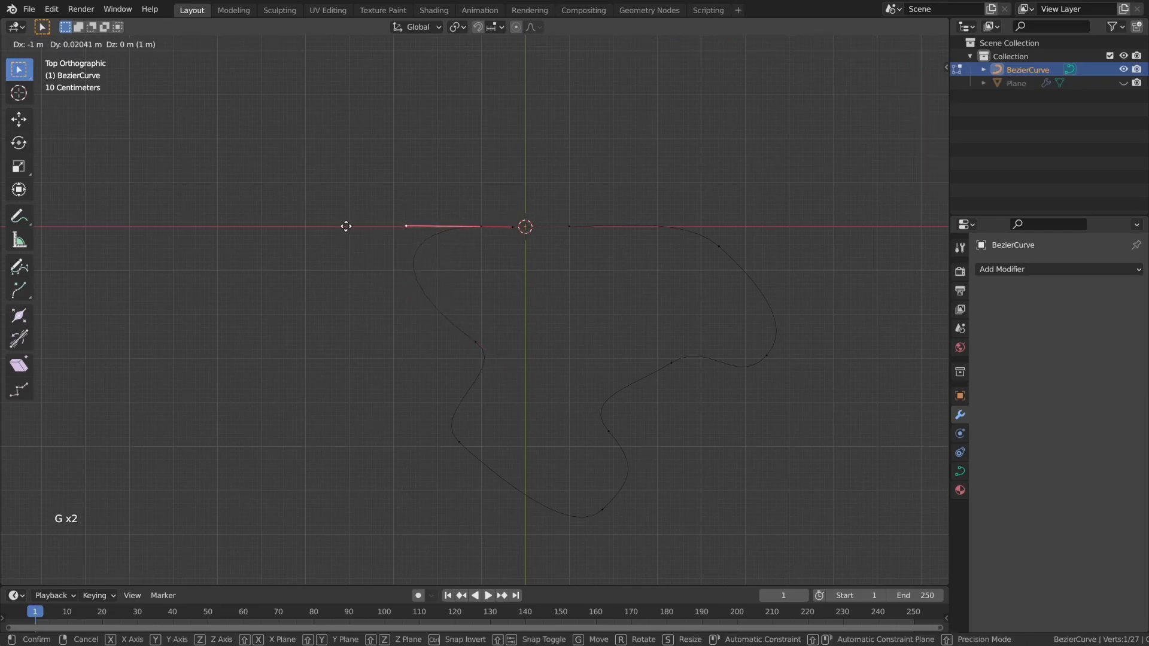
click(388, 227)
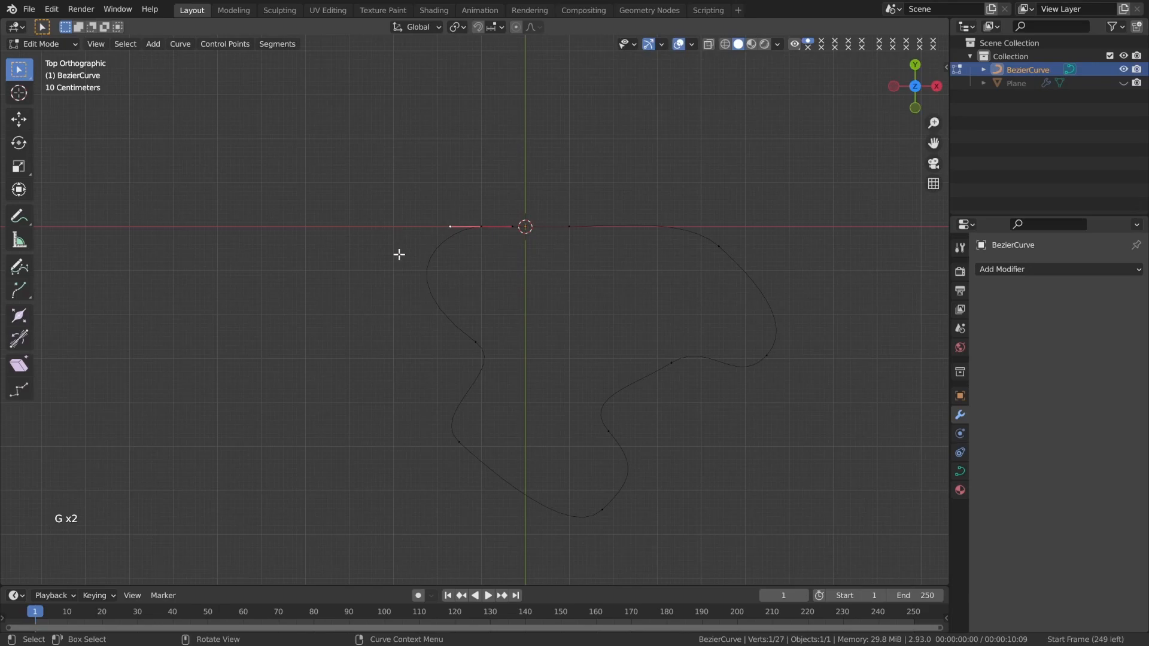
Subdivide the closing segment between the last and first control points and move the new middle point.
right_click(523, 342)
click(455, 278)
click(431, 260)
key(g)
click(432, 270)
Rotate and shift the closing segment's middle control point to smooth the bend into the first point.
key(r)
click(560, 221)
key(g)
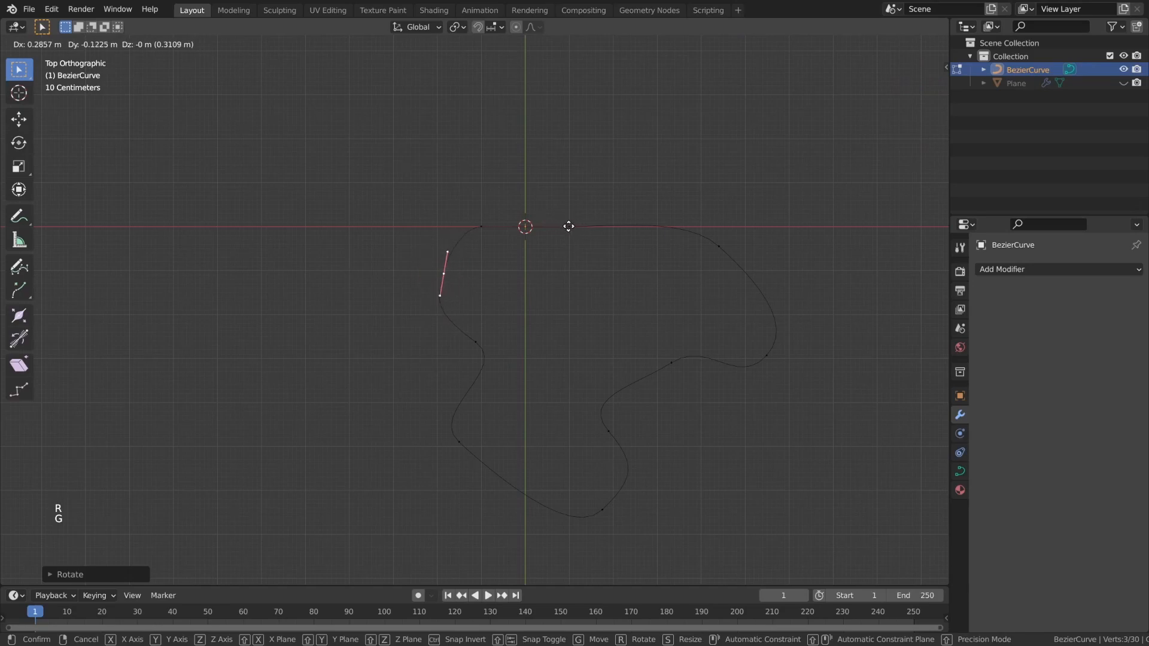
click(569, 223)
key(r)
click(537, 224)
key(g)
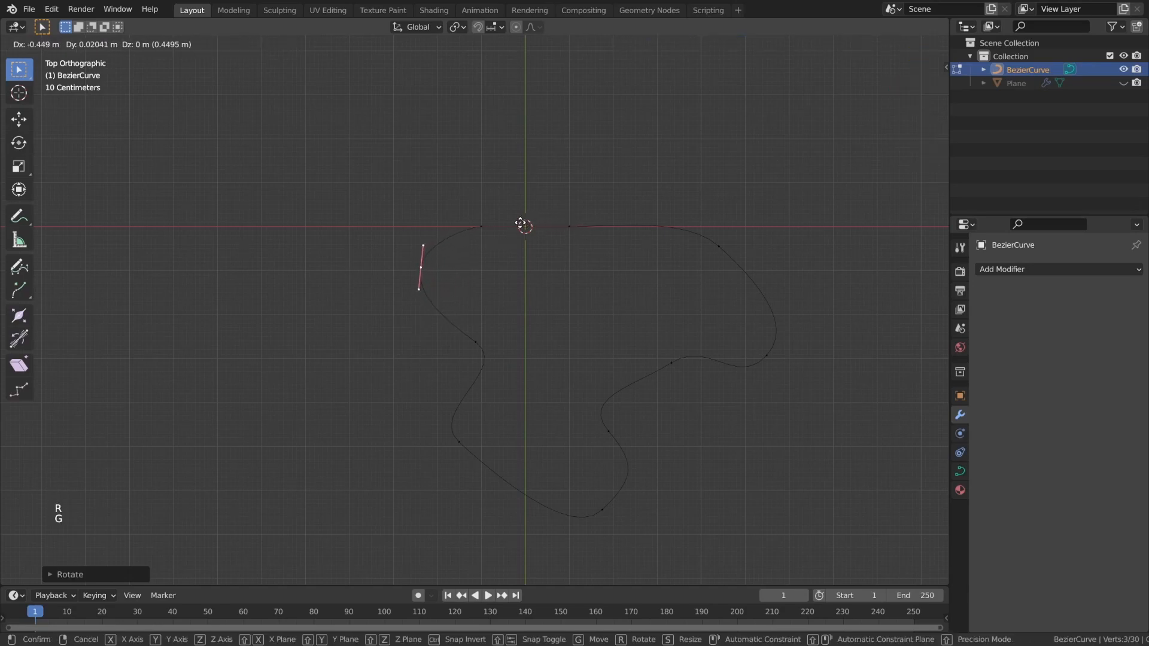
click(534, 226)
Return to Object Mode and deselect the curve.
key(Tab)
scroll(589, 314, up, 1)
scroll(590, 322, down, 3)
alt+shift+drag(590, 322, 582, 355)
alt+drag(581, 354, 576, 311)
scroll(576, 311, up, 4)
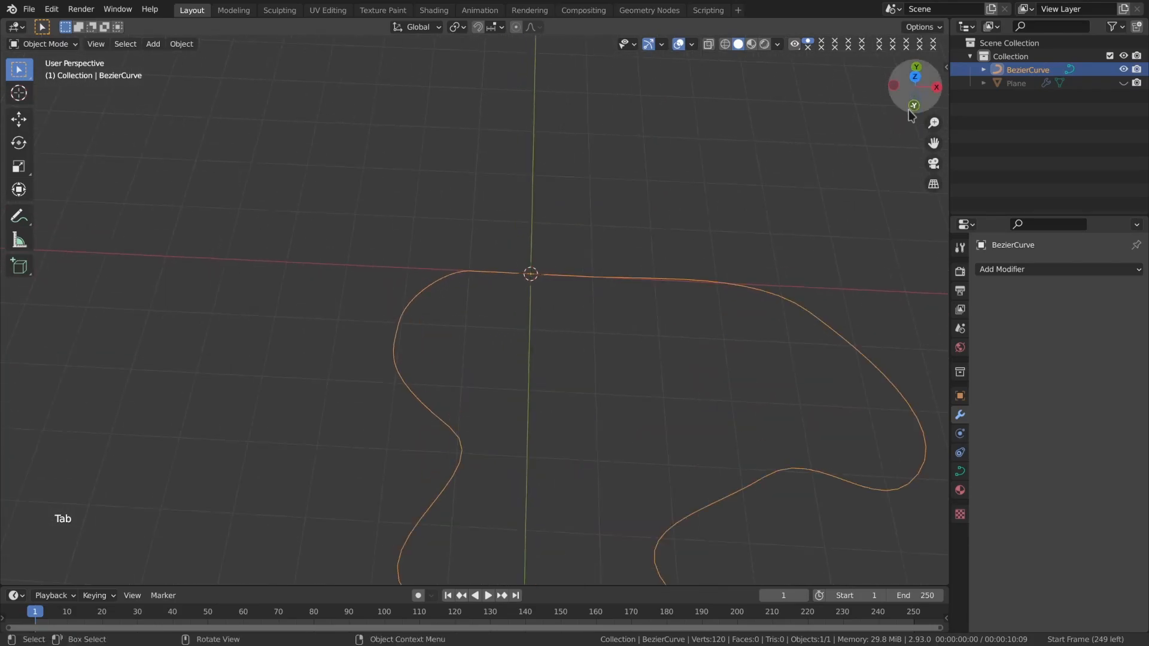
key(ctrl)
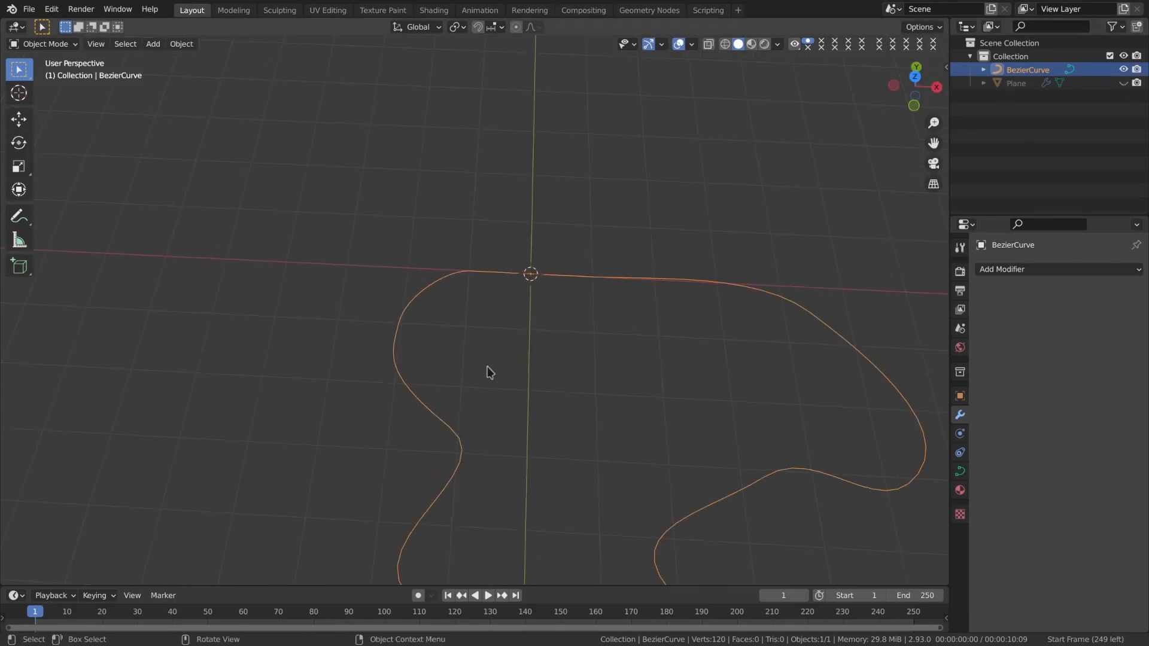
click(541, 308)
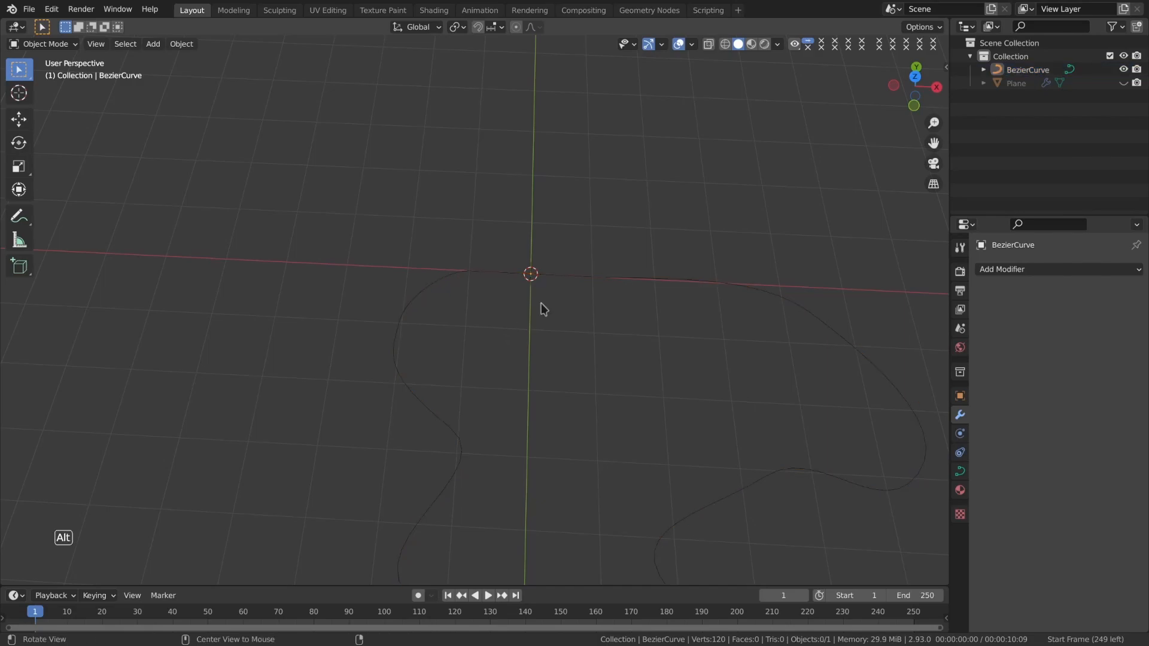
Unhide the arrayed plane so it shows again along the finished curve.
key(alt+h)
click(544, 312)
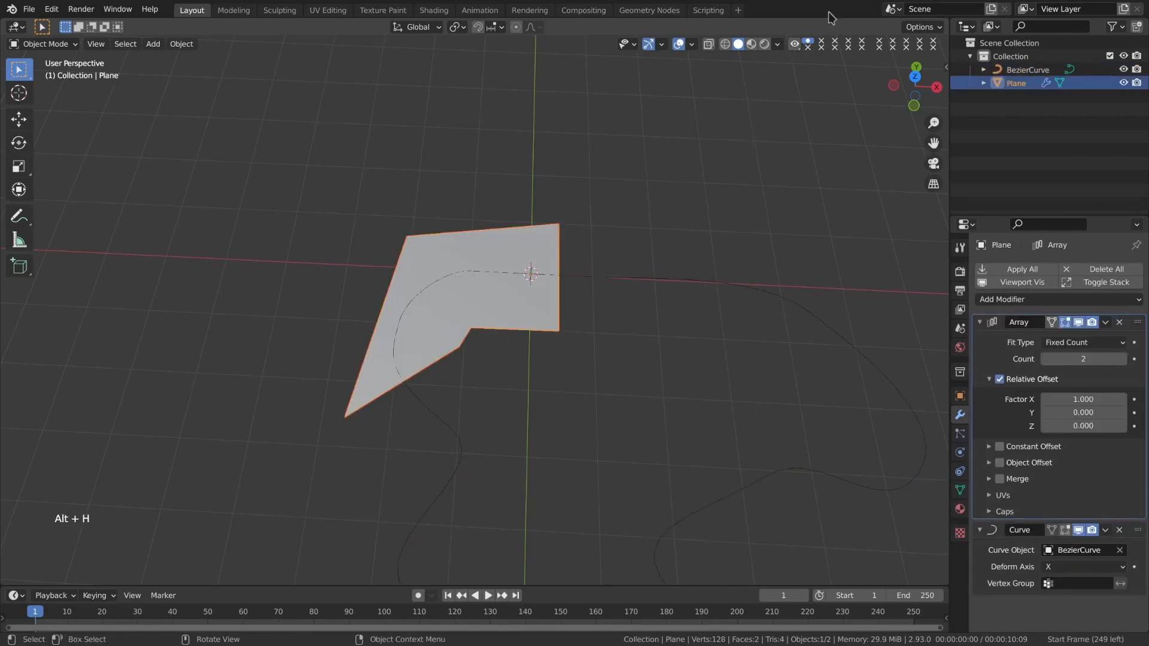
scroll(572, 318, down, 4)
middle_drag(572, 319, 616, 357)
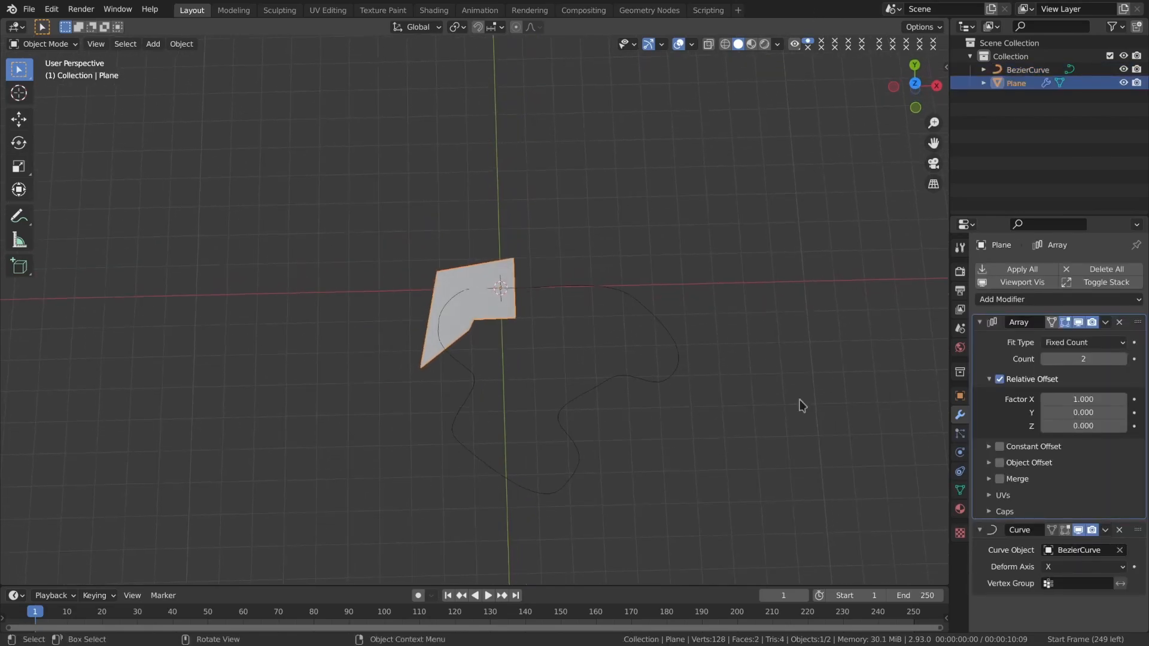
Add evenly spaced loop cuts across the plane in Edit Mode so it bends smoothly along the curve, and return to Object Mode.
key(Tab)
scroll(474, 320, up, 5)
key(ctrl+r)
scroll(567, 189, up, 1)
click(567, 189)
right_click(567, 189)
key(Tab)
scroll(659, 326, up, 1)
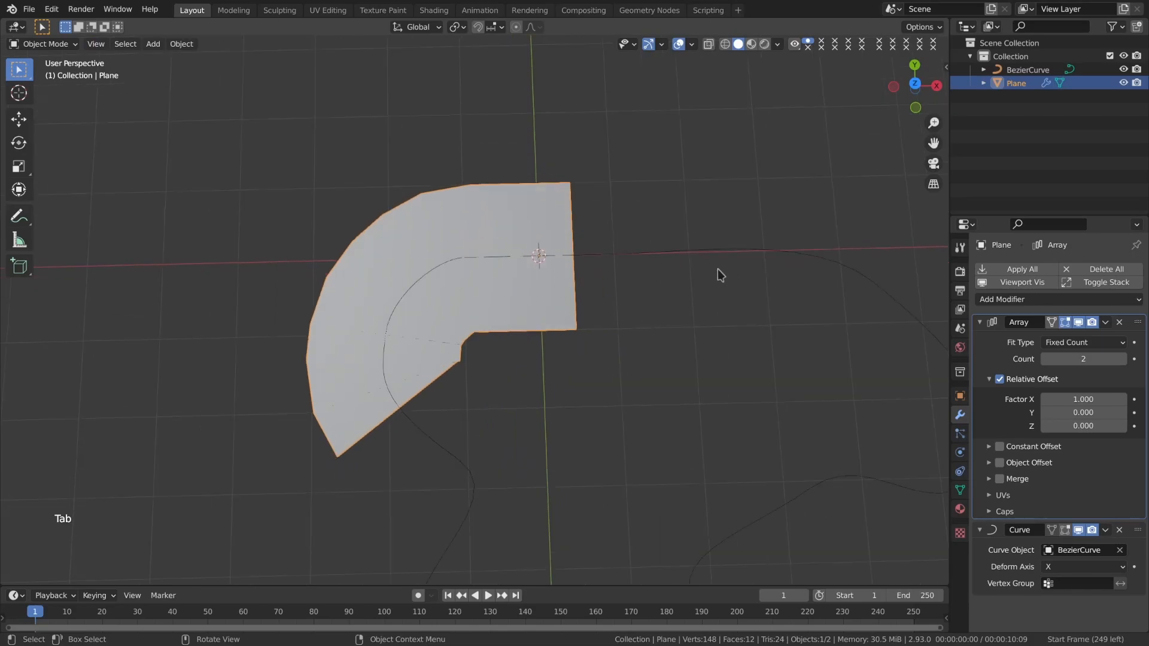
Scale the plane down to about 0.45, and shrink it further in top view to make the strip narrower.
key(g)
right_click(577, 337)
key(s)
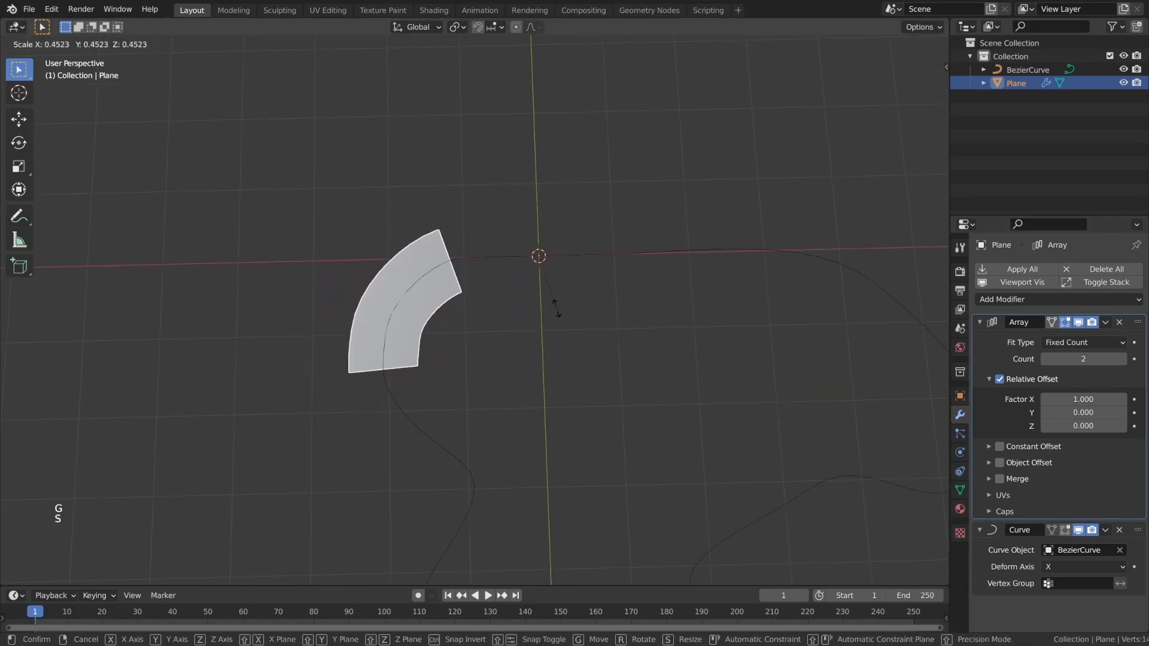
click(555, 309)
key(KP_7)
scroll(553, 308, down, 4)
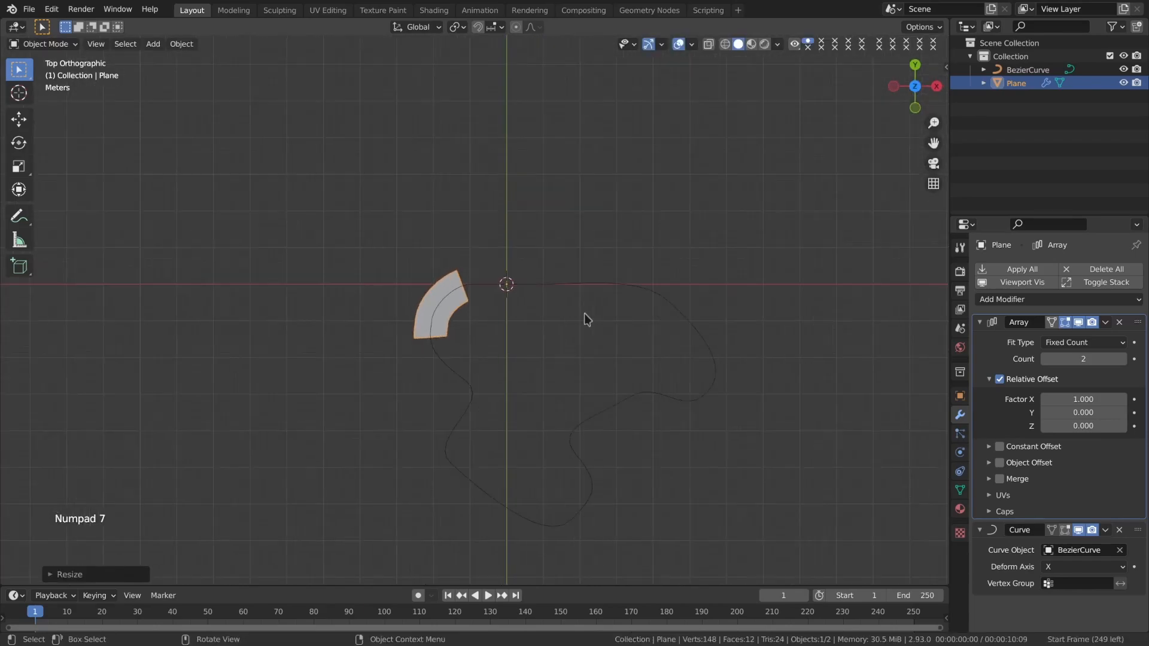
scroll(584, 313, up, 2)
key(s)
click(565, 317)
Set the Array count to 33 and slide the strip along X so its gap lies on the straight section.
drag(1089, 361, 1143, 361)
click(1045, 359)
click(1046, 360)
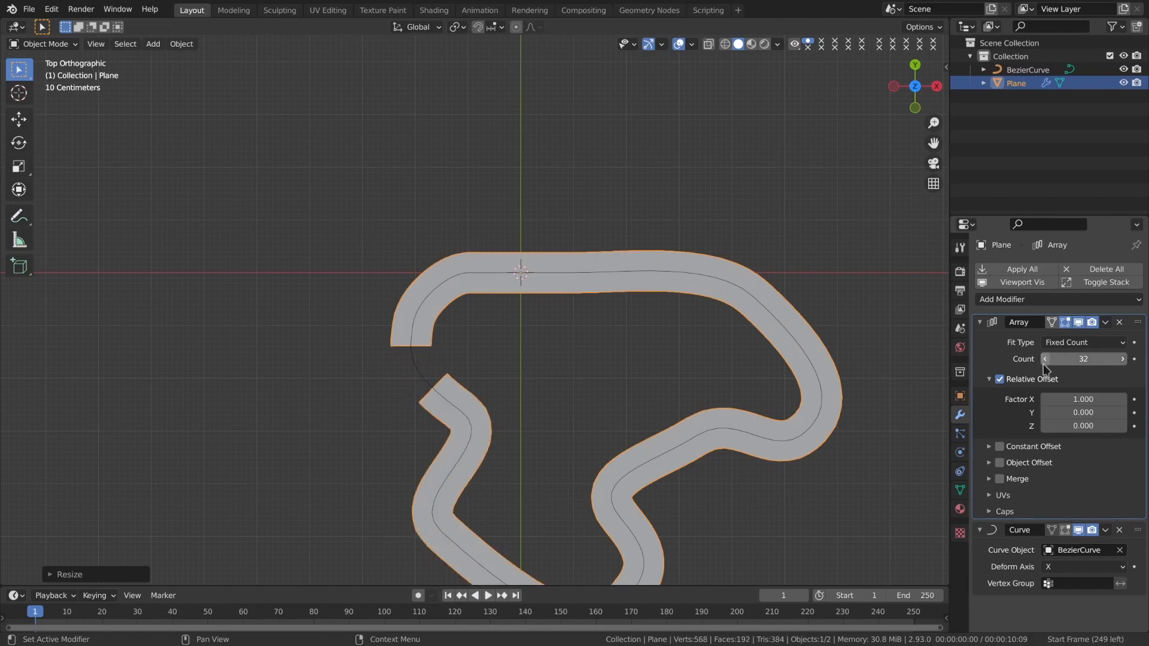
click(1117, 360)
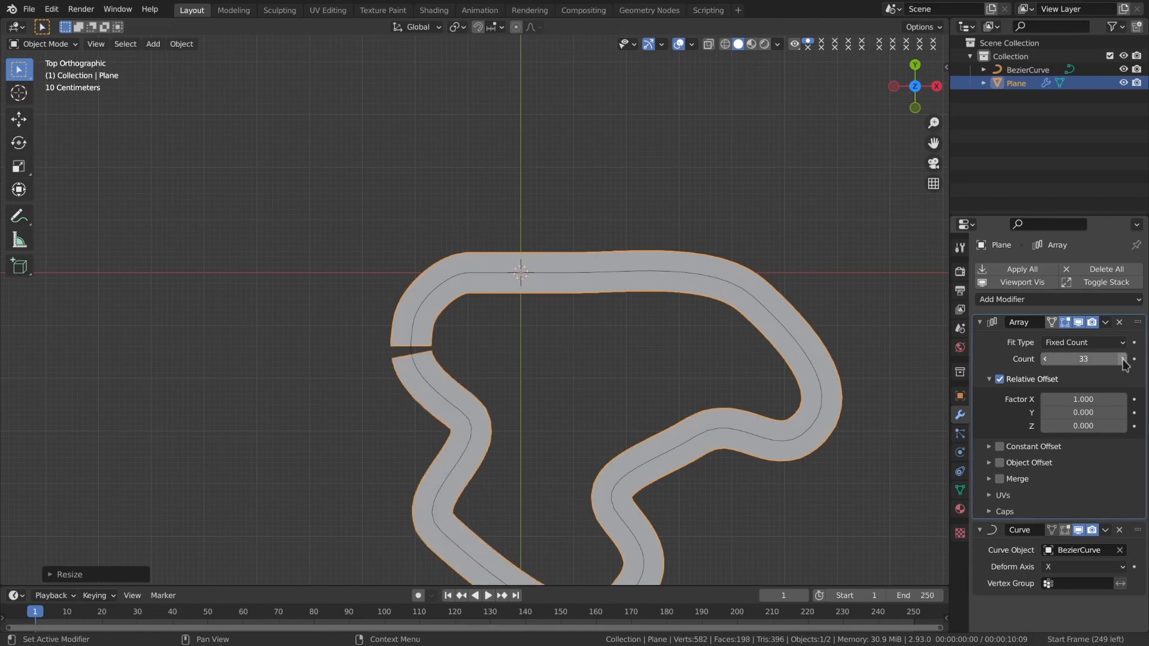
key(g)
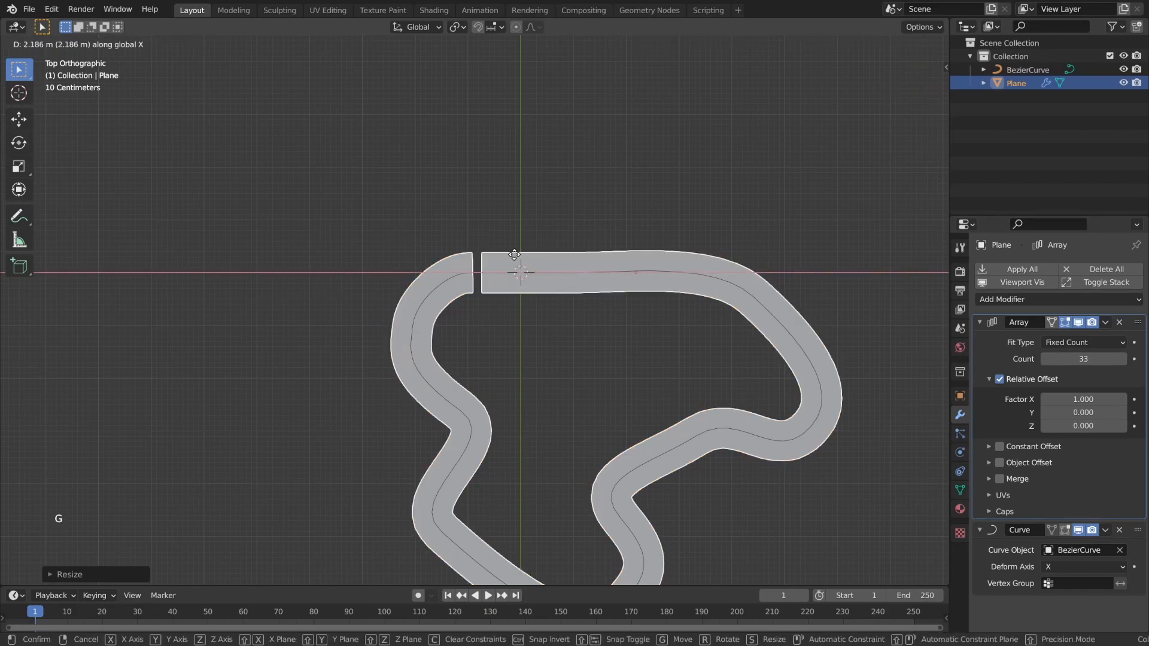
click(770, 383)
Stretch the strip along X by about 1.0065 to close the gap, and enable Merge with First and Last Copies in the Array modifier.
scroll(662, 352, up, 6)
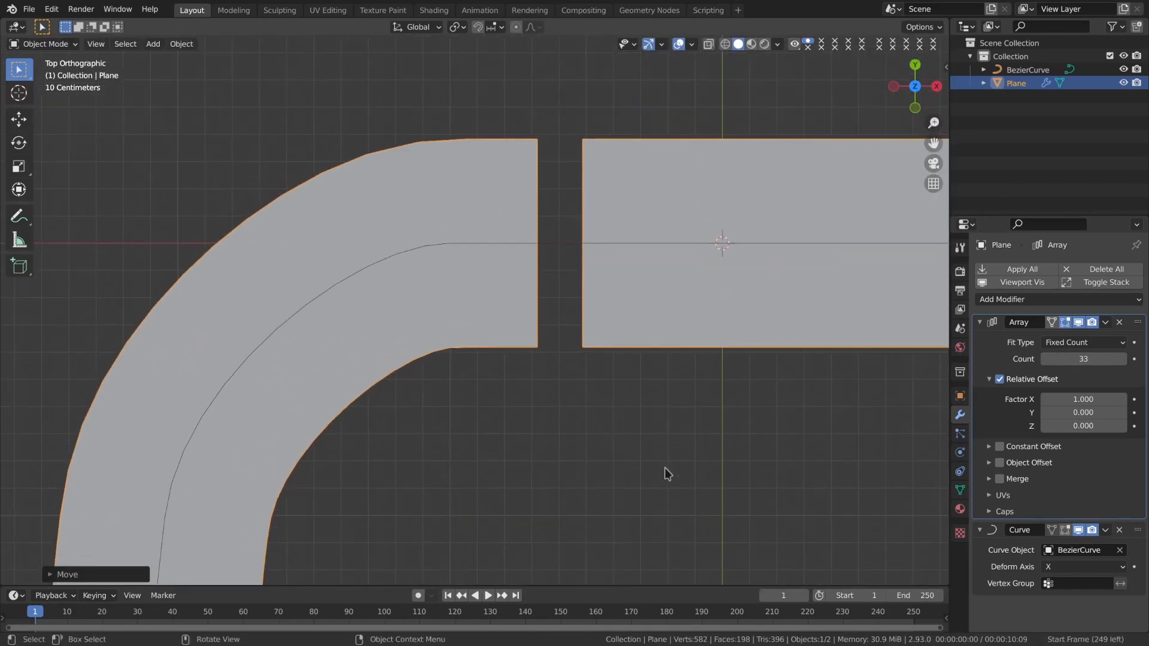
key(s)
key(x)
key(shift)
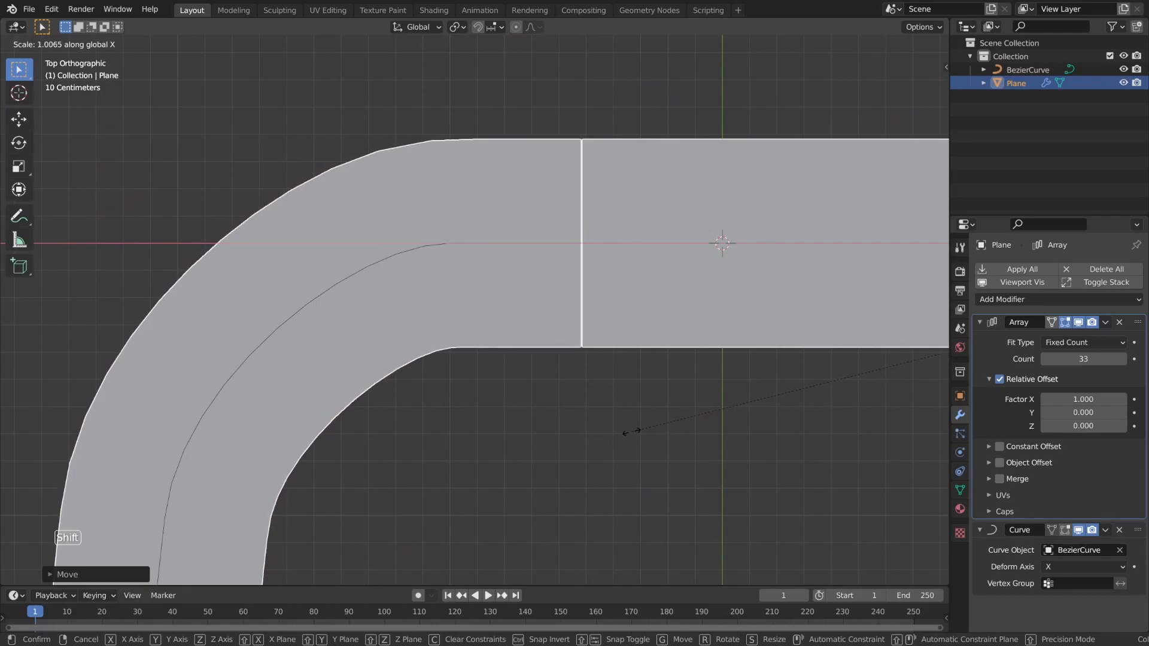
click(629, 436)
scroll(677, 420, down, 5)
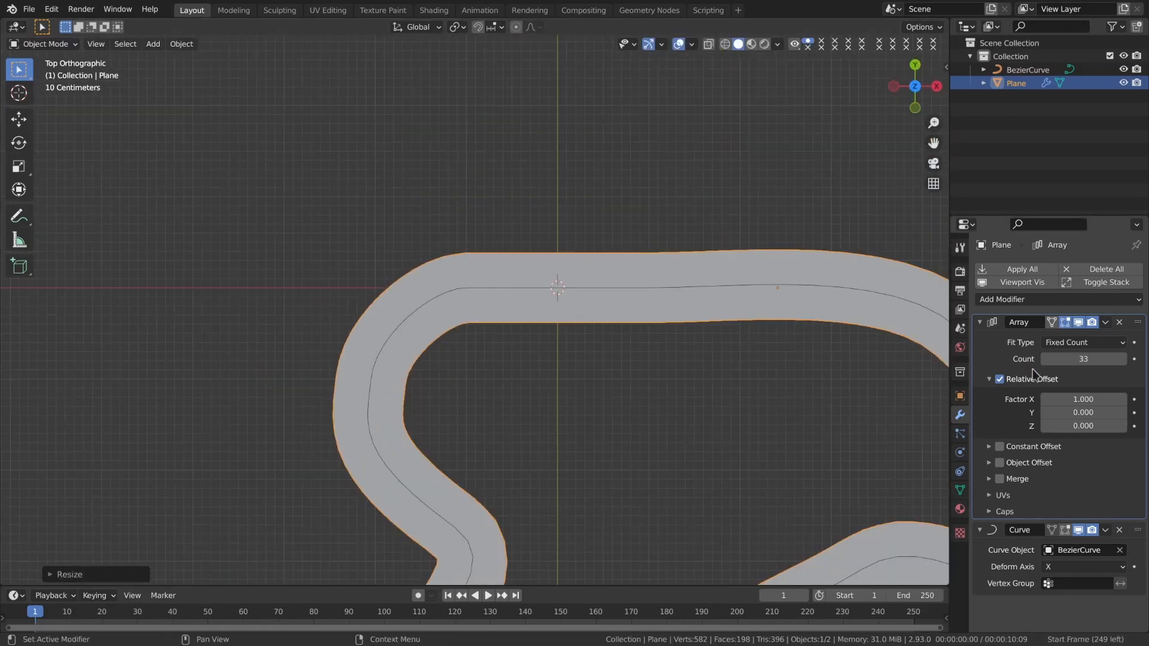
click(989, 480)
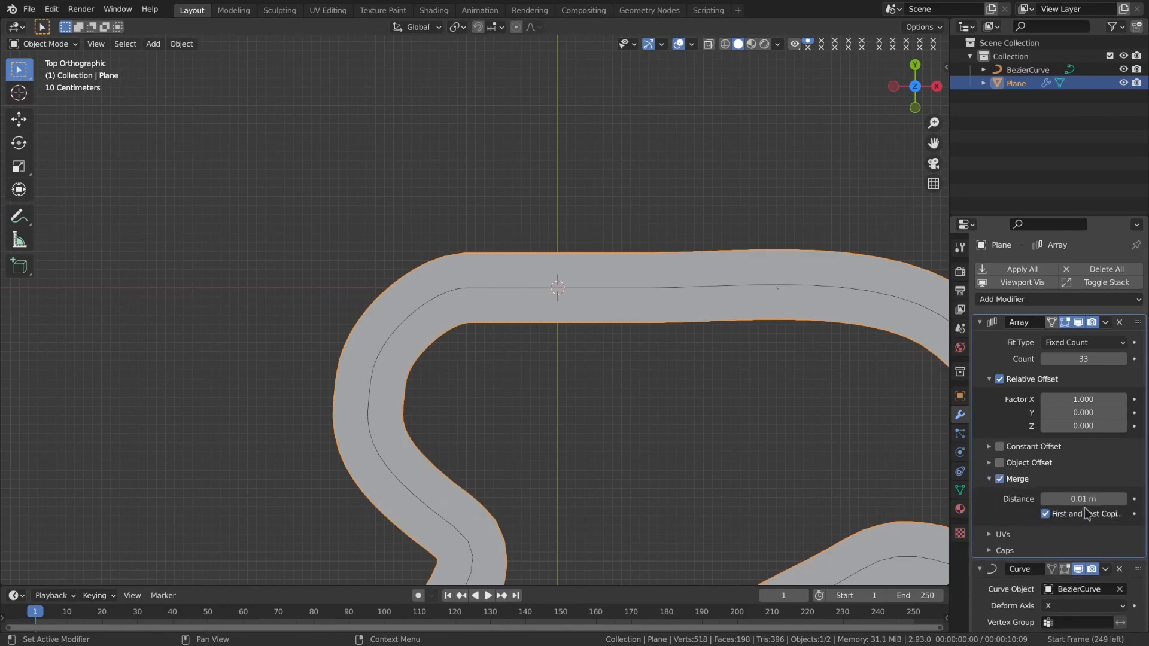
click(990, 480)
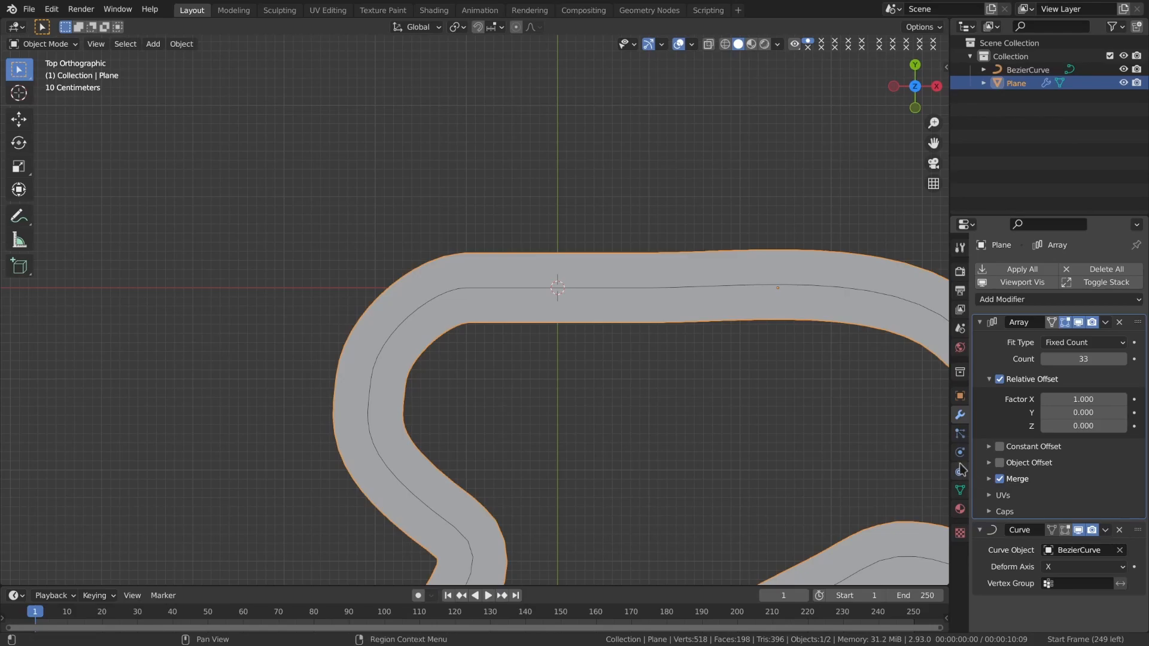
Scale the plane along Y to narrow the road strip around the whole loop, and deselect it.
scroll(726, 411, down, 5)
scroll(726, 408, up, 2)
key(s)
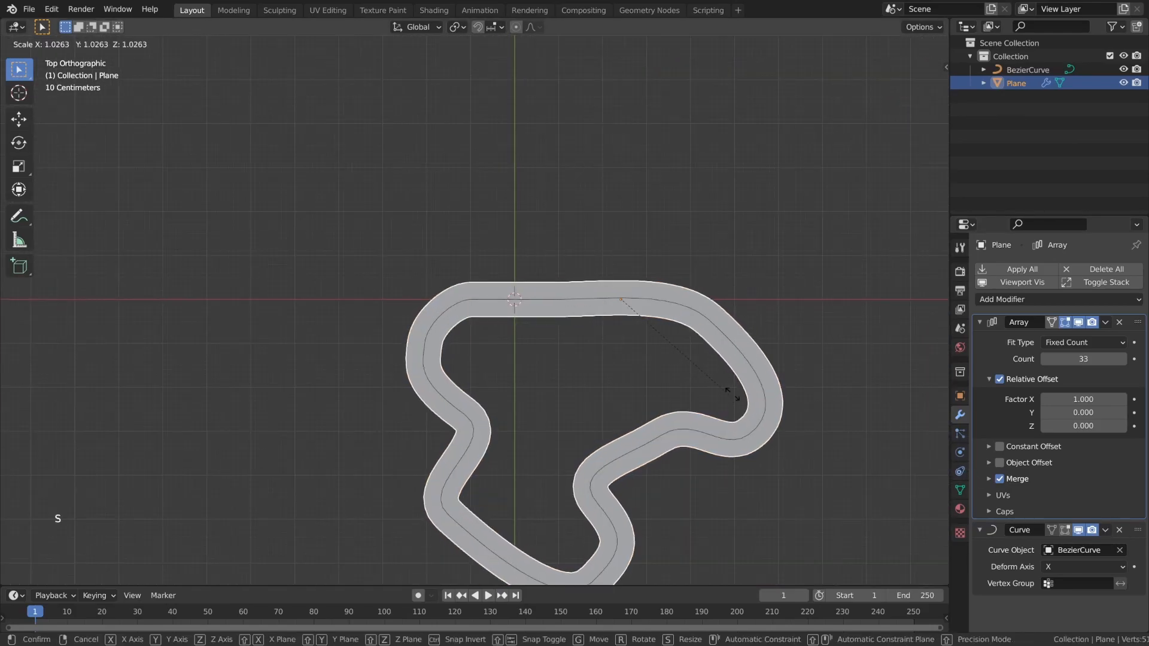
key(s)
key(y)
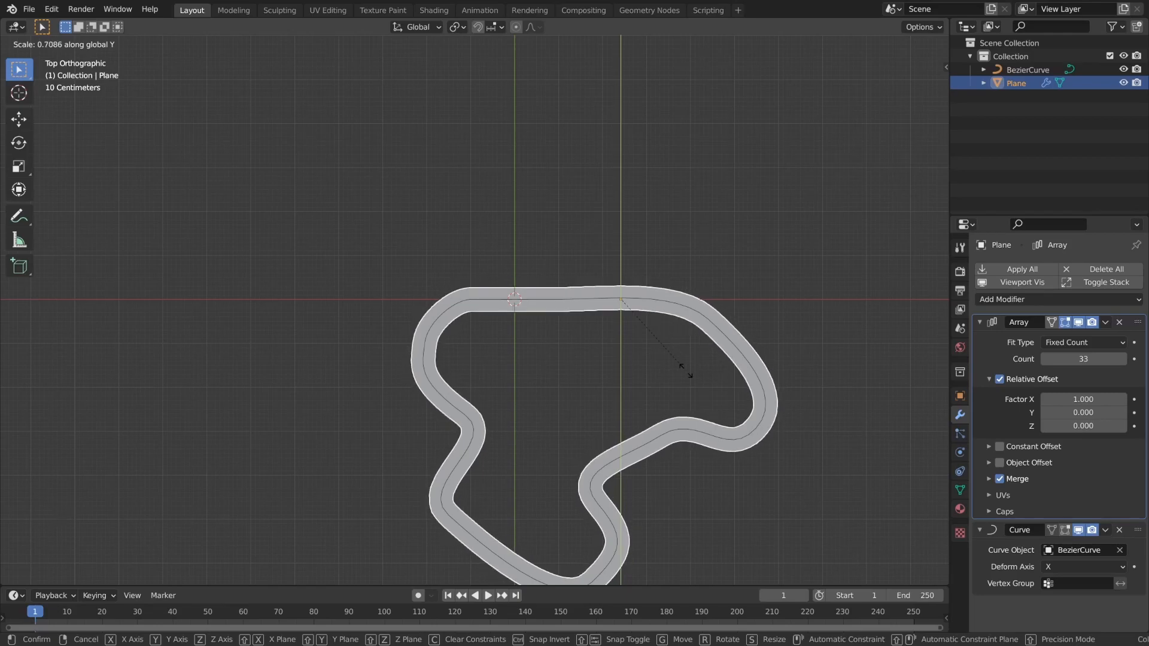
click(681, 365)
click(802, 326)
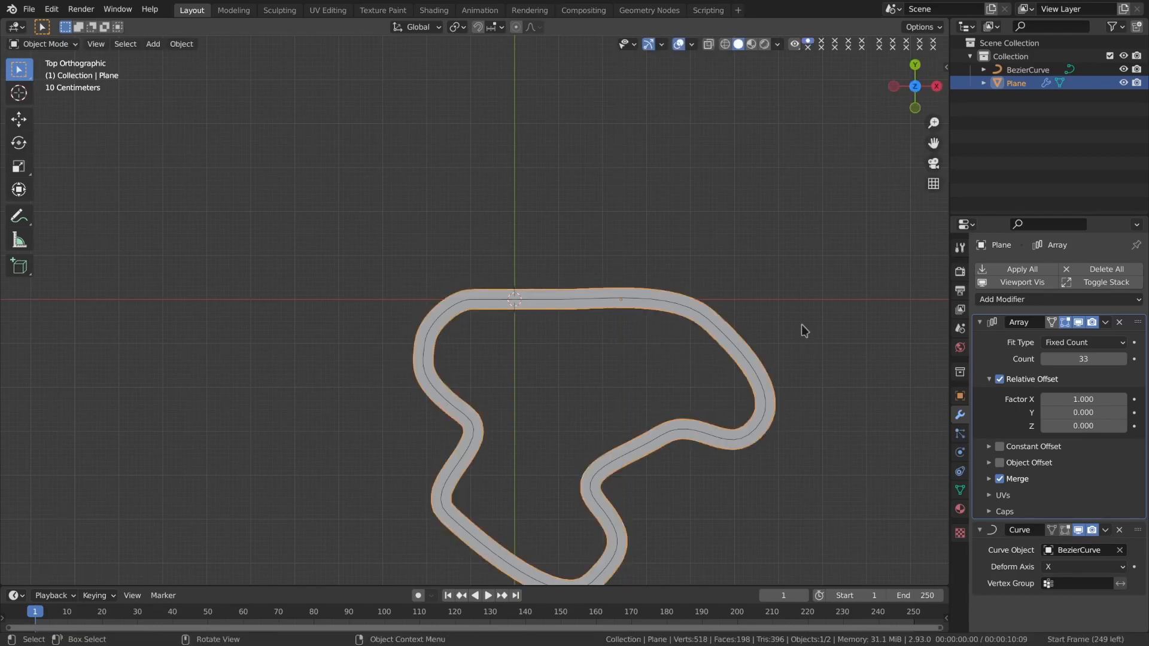
Save the scene to course_model.blend.
scroll(780, 333, down, 4)
scroll(623, 359, up, 5)
key(ctrl+s)
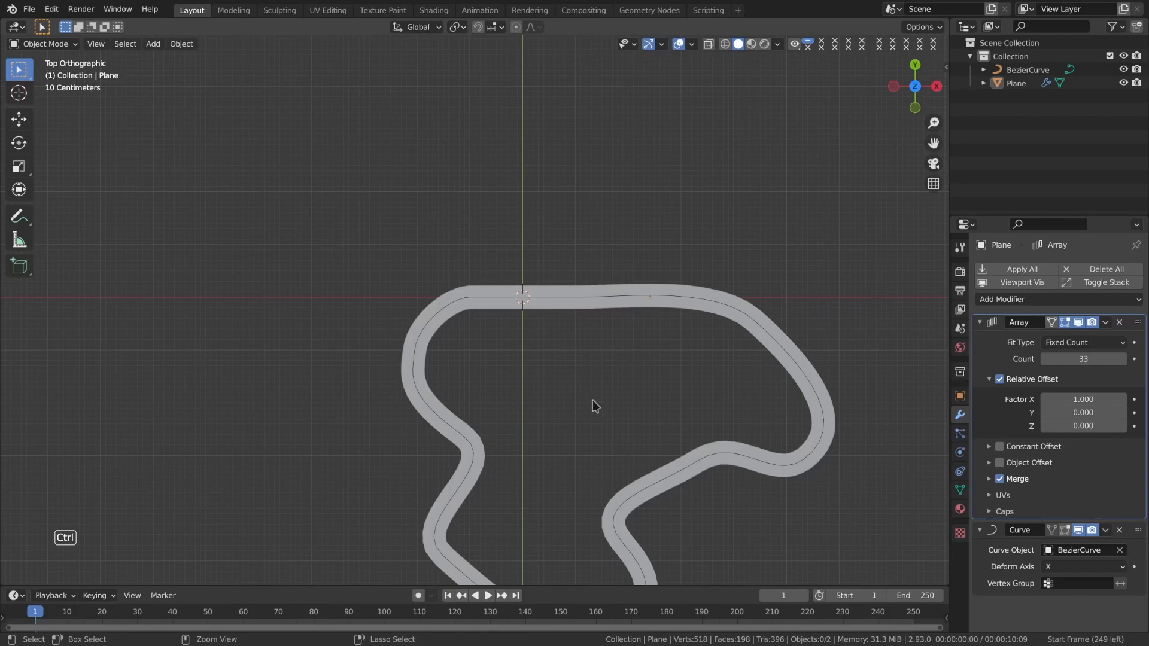
key(shift+space)
ctrl+alt+drag(827, 337, 616, 276)
key(ctrl+s)
alt+drag(589, 408, 585, 304)
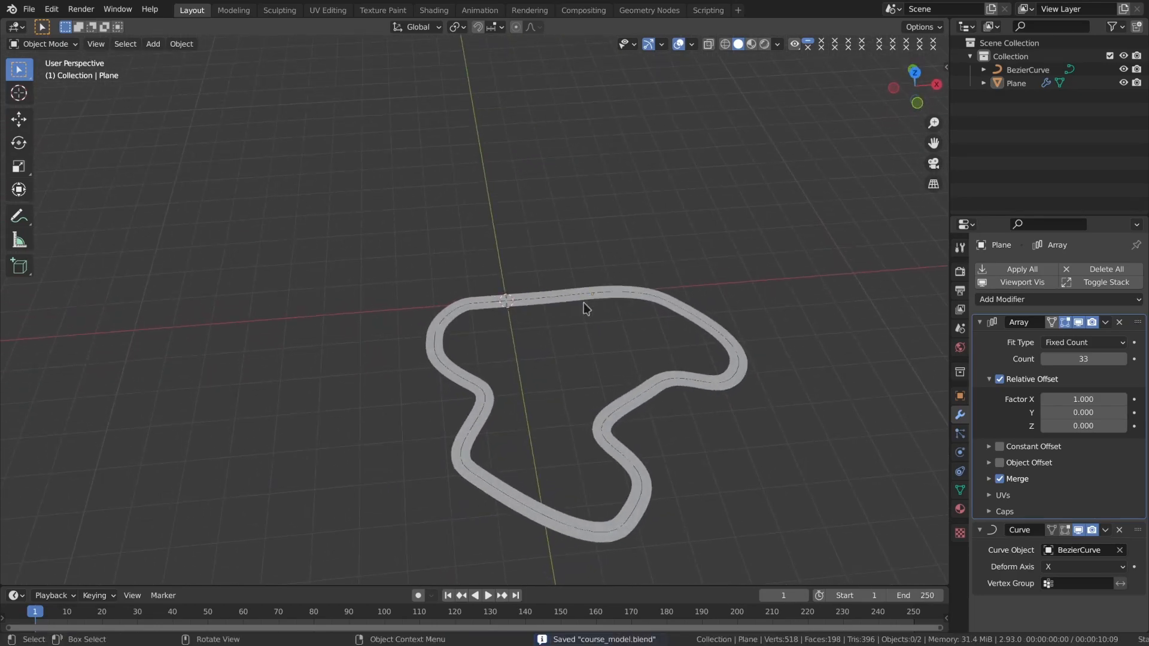
Add a second plane as the ground, enlarge it and move it toward the middle of the track.
key(KP_7)
key(shift+a)
click(584, 303)
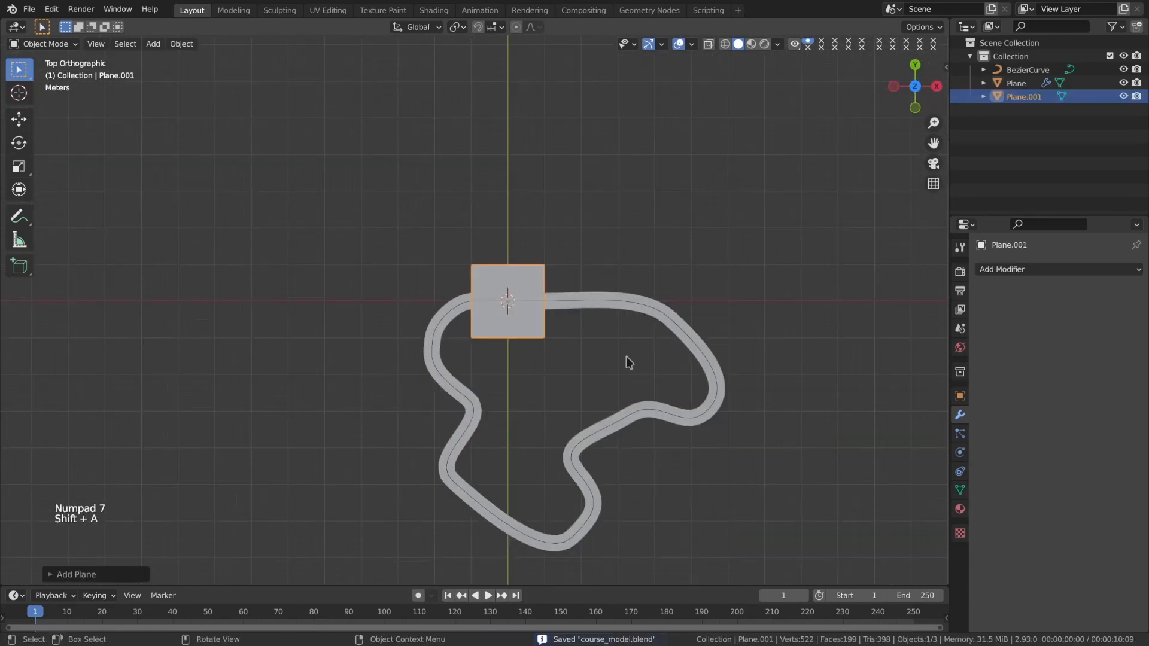
key(s)
click(718, 440)
key(g)
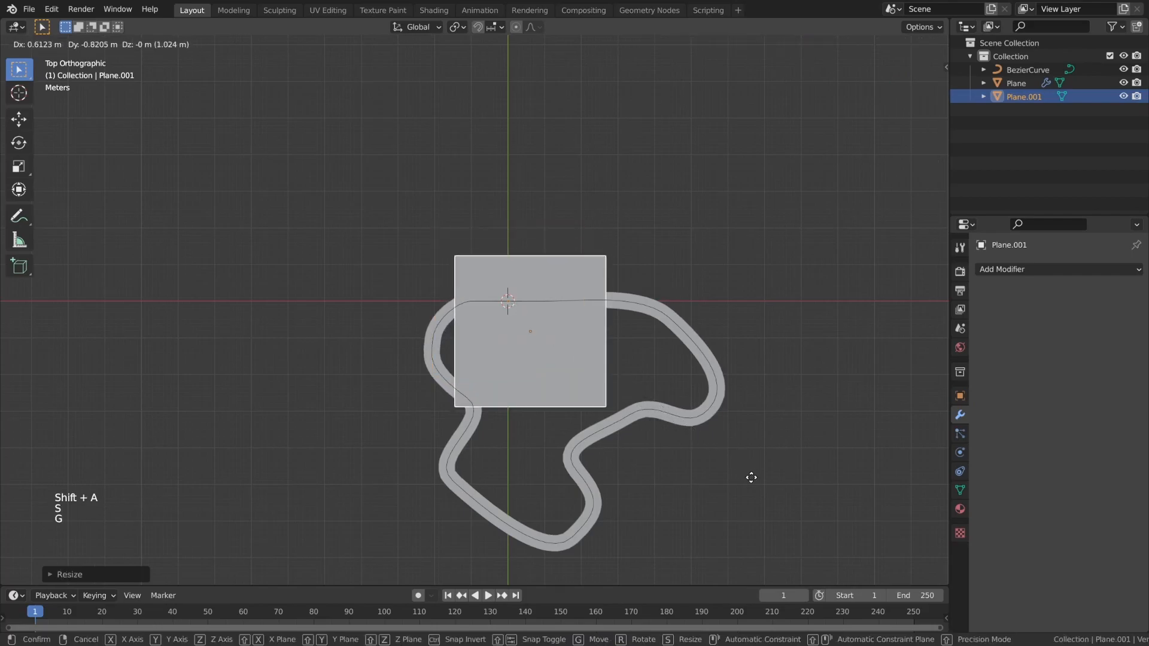
click(760, 466)
Scale and reposition the ground plane until it extends beyond the whole track on every side.
key(s)
click(141, 437)
key(g)
click(339, 456)
key(s)
click(507, 444)
Lower the ground plane along Z by about 0.015 m so it sits just beneath the road.
middle_drag(506, 444, 444, 287)
key(g)
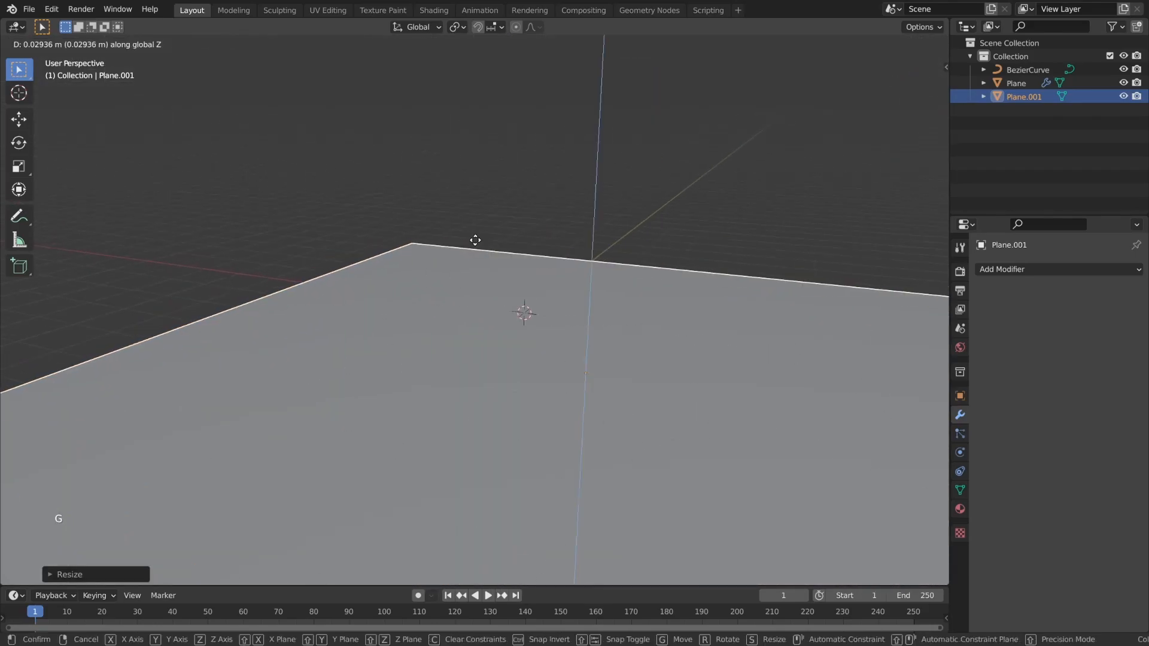
click(522, 258)
key(g)
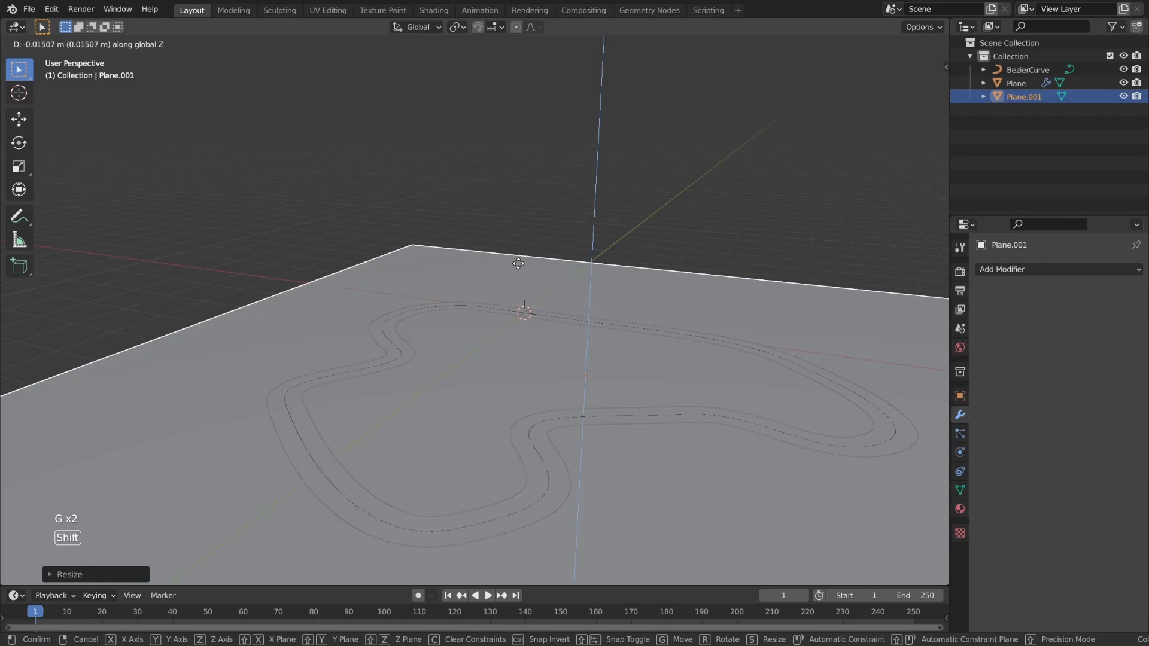
click(519, 264)
middle_drag(518, 264, 483, 310)
scroll(505, 319, up, 5)
scroll(578, 326, down, 5)
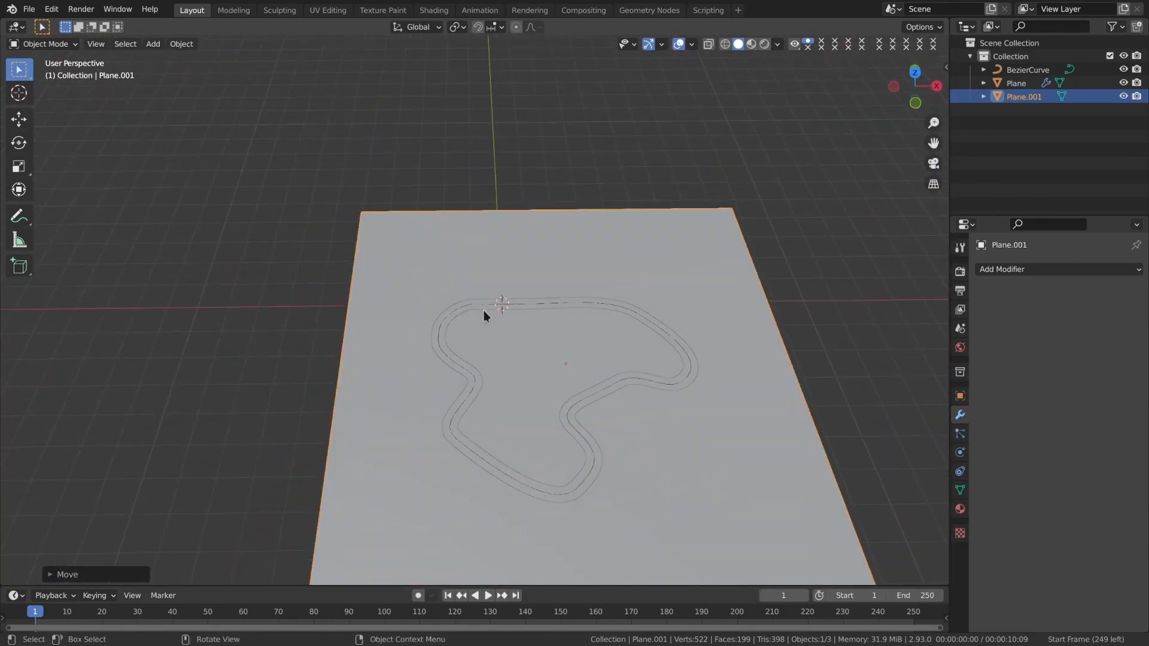
Enlarge the ground plane slightly in top view to widen the margin around the track.
key(KP_7)
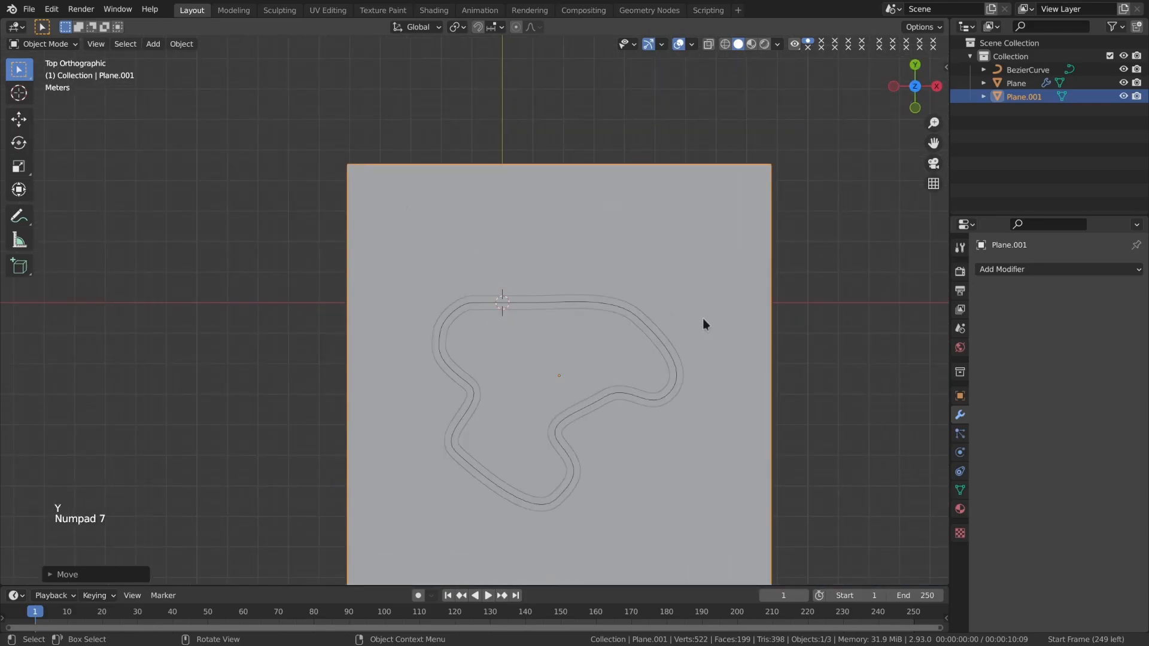
key(s)
click(732, 320)
scroll(732, 322, up, 2)
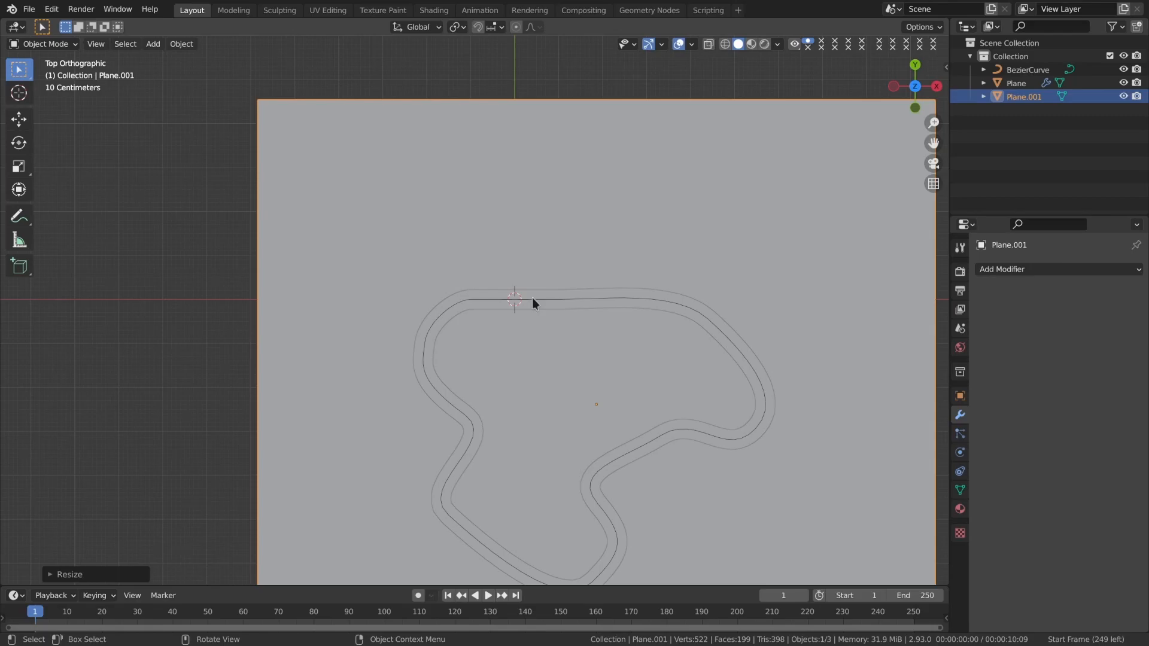
Add a cube mesh at the 3D cursor.
key(shift+s)
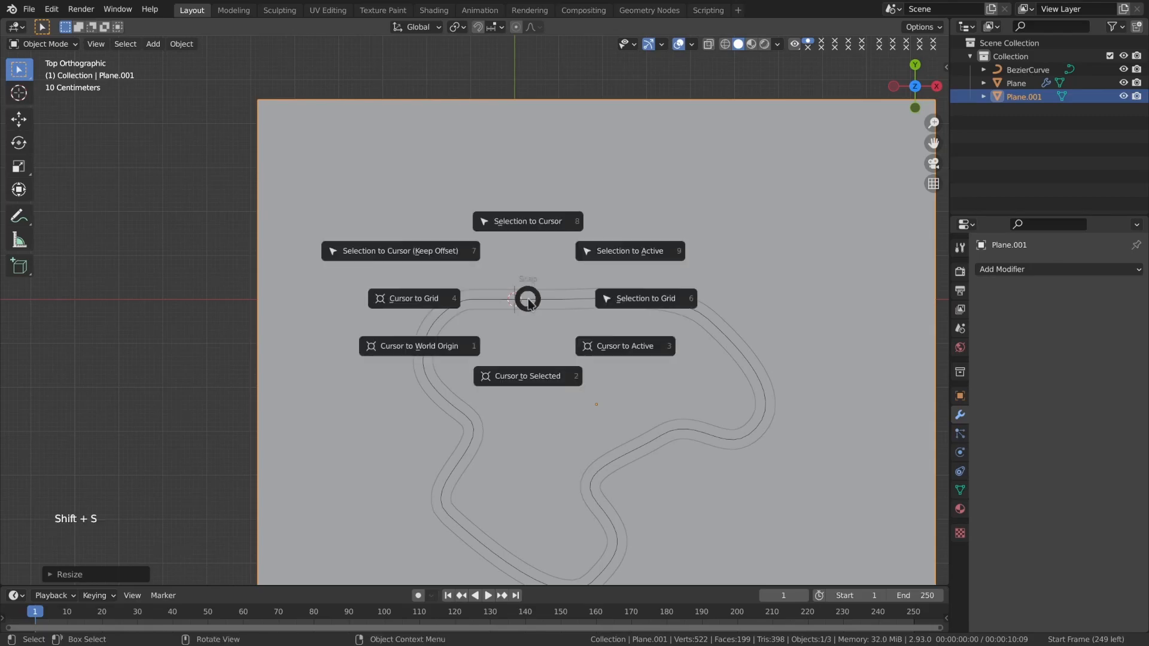
key(shift+a)
key(m)
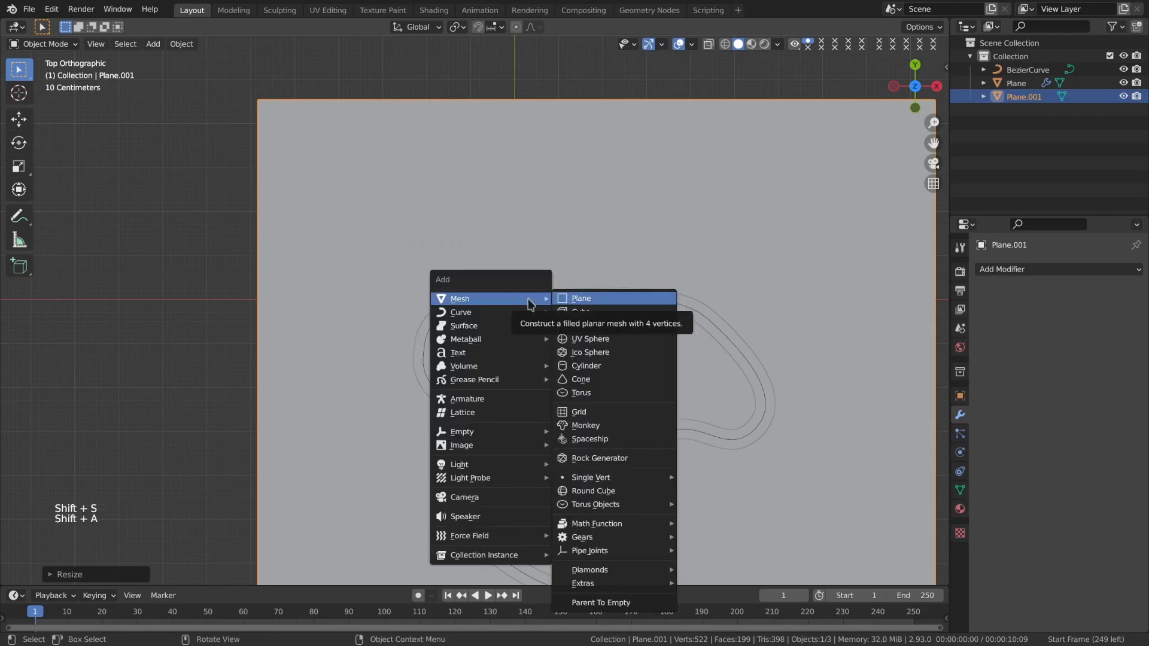
key(c)
Add a new Bezier curve at the 3D cursor and enter its Edit Mode.
key(shift+a)
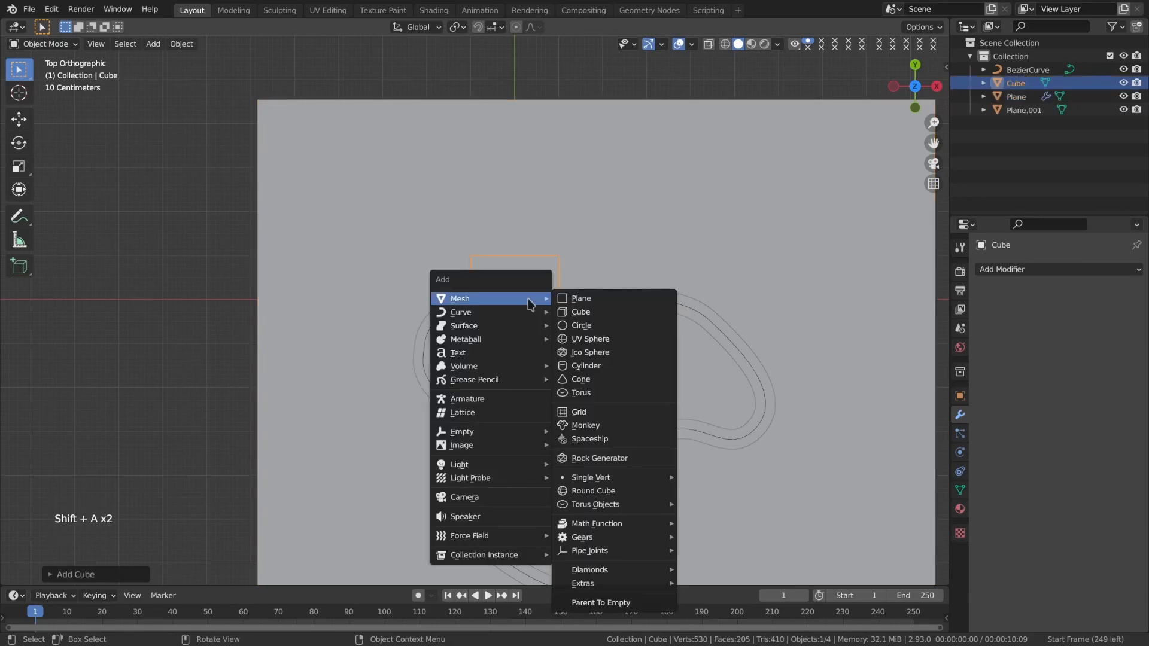
key(c)
key(b)
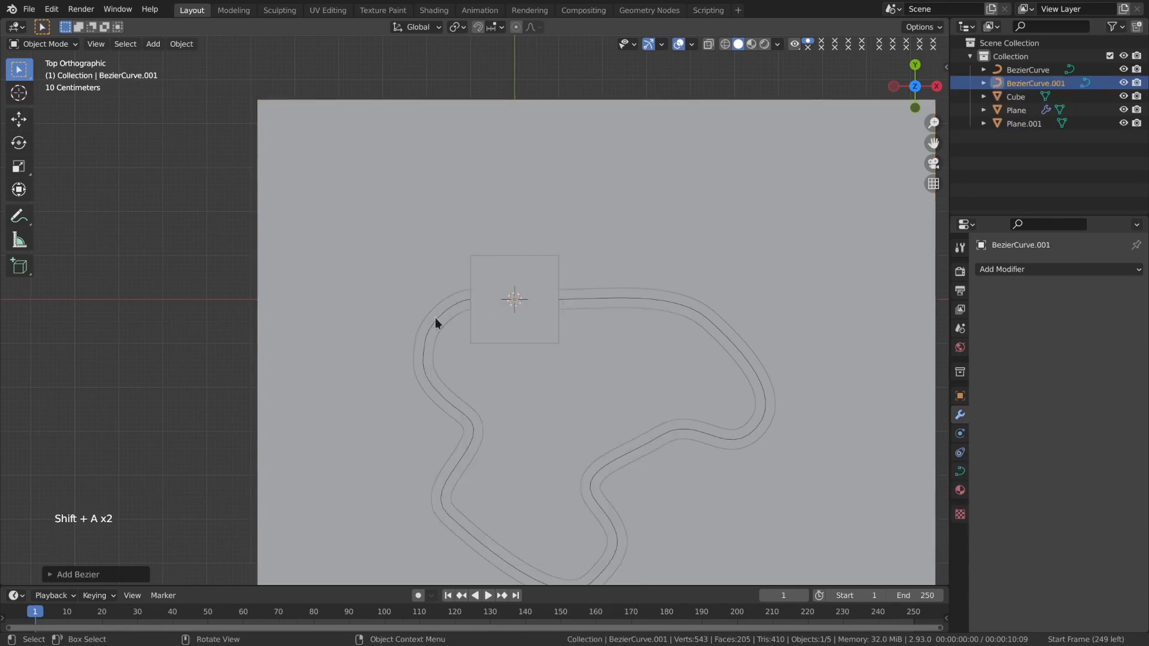
scroll(462, 312, up, 3)
scroll(458, 315, down, 4)
key(Tab)
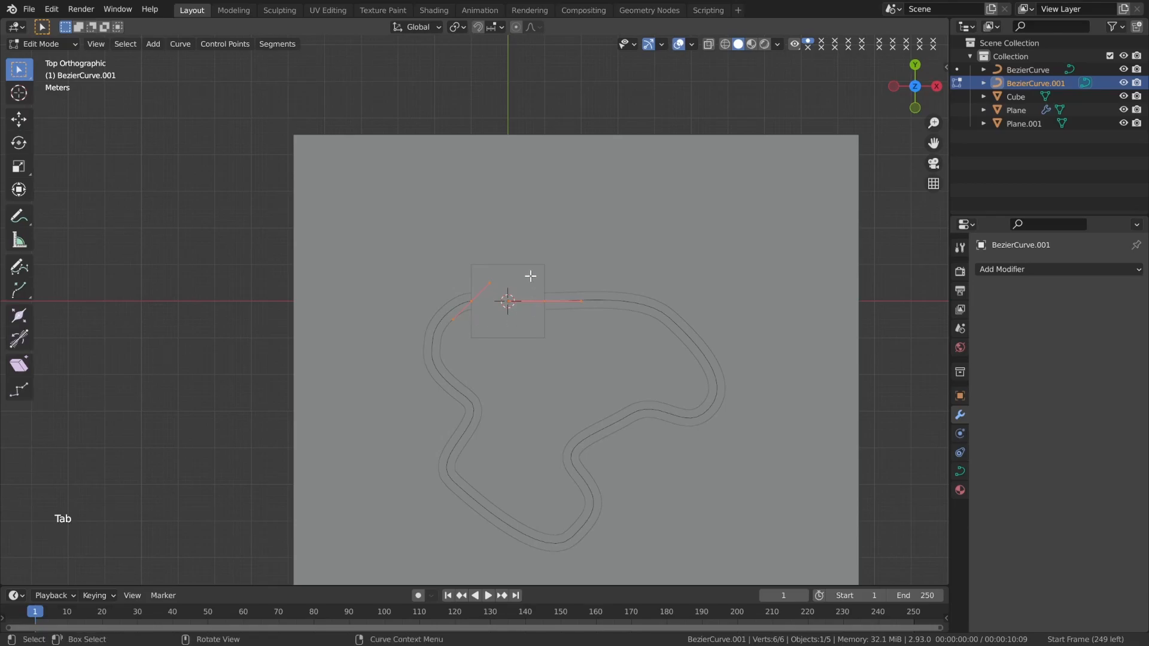
key(g)
click(542, 312)
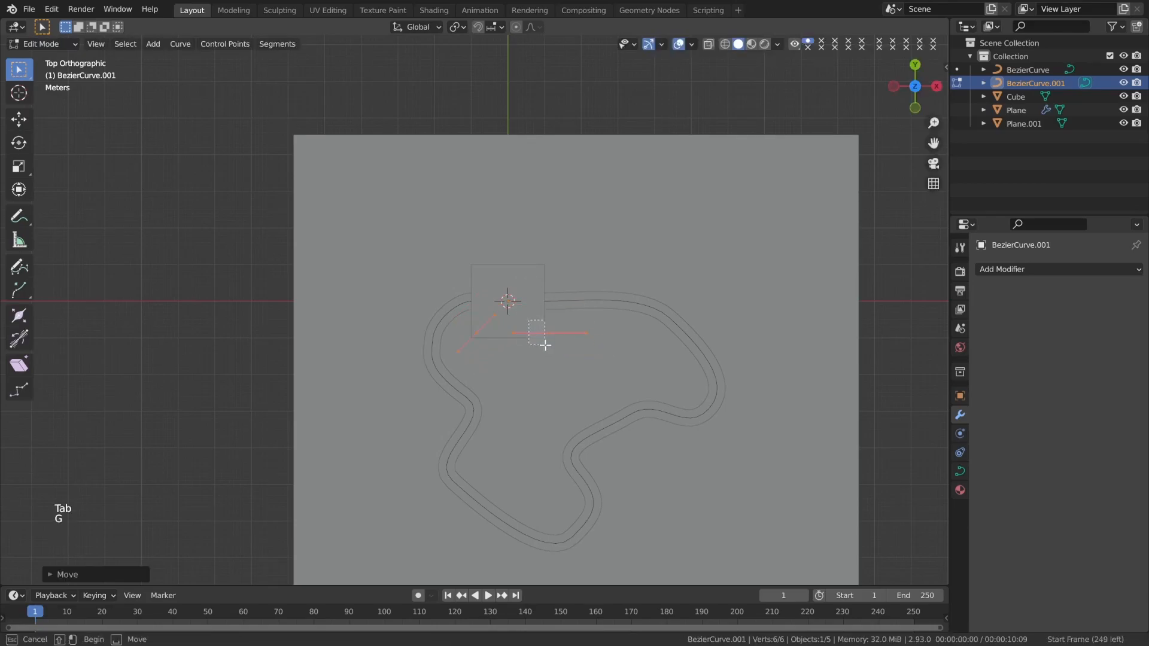
drag(544, 344, 550, 341)
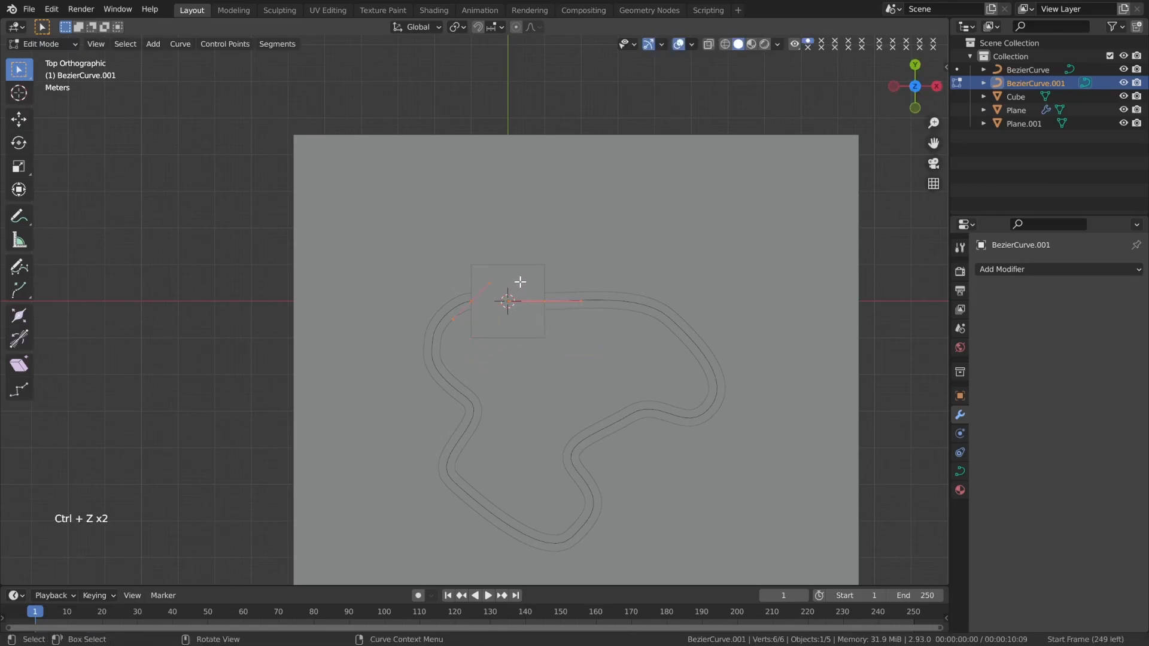
Move the new curve's points in Edit Mode and return to Object Mode.
key(g)
click(524, 312)
key(Tab)
scroll(534, 303, up, 4)
middle_drag(535, 304, 549, 242)
Select the cube and add an Array modifier to it.
click(549, 241)
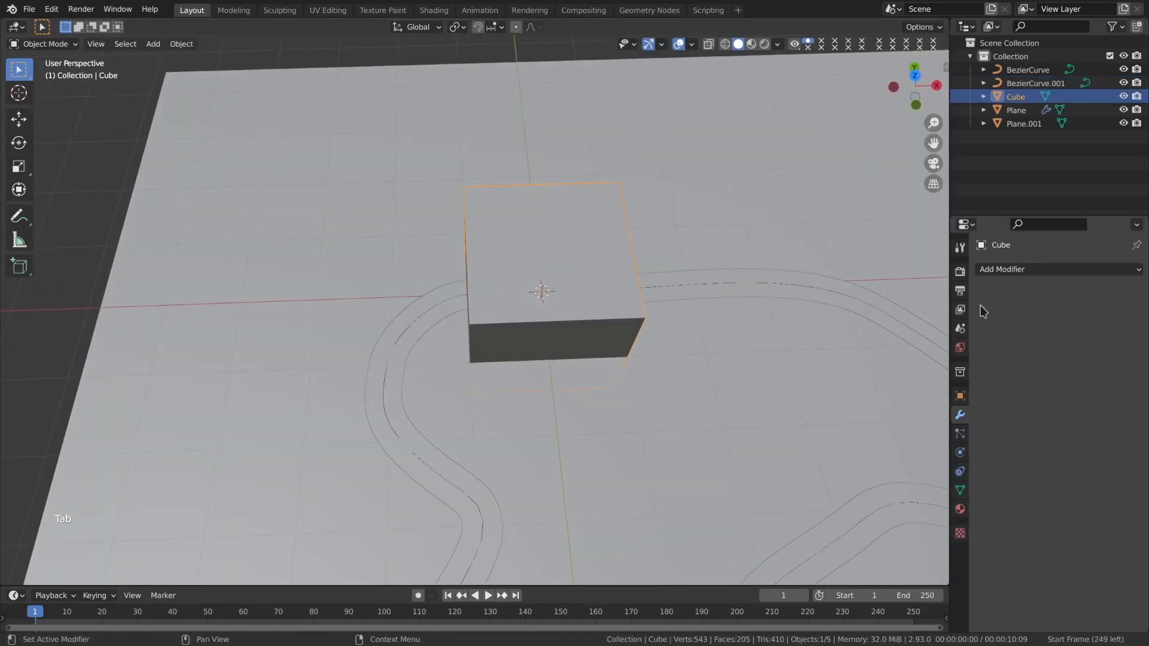
click(993, 267)
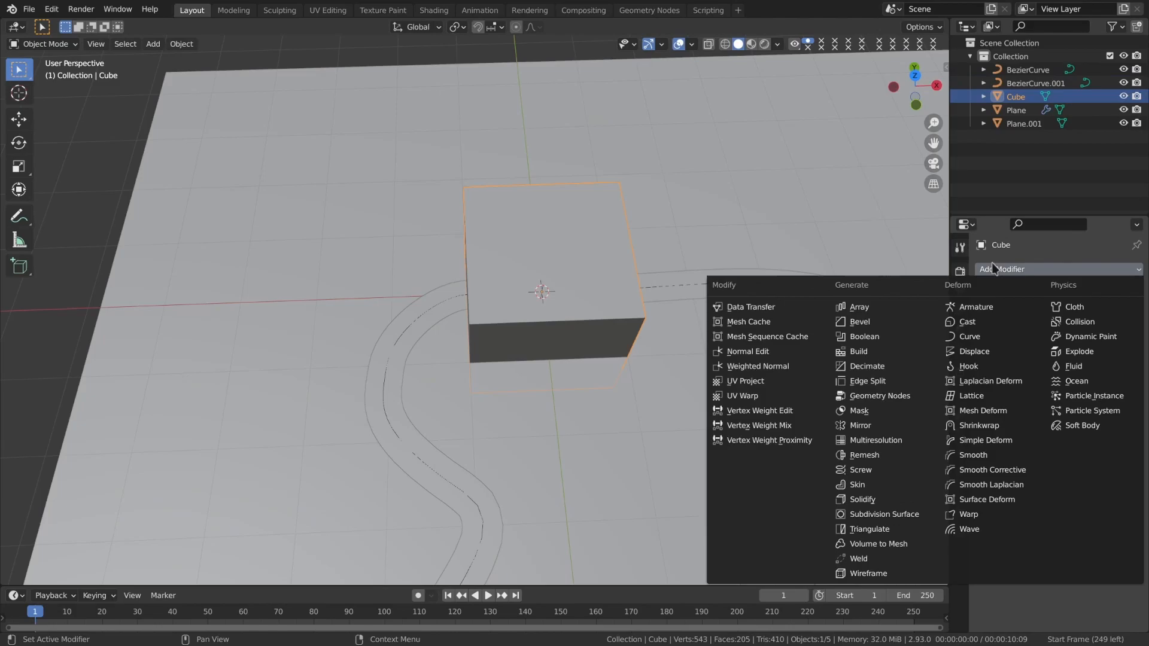
key(a)
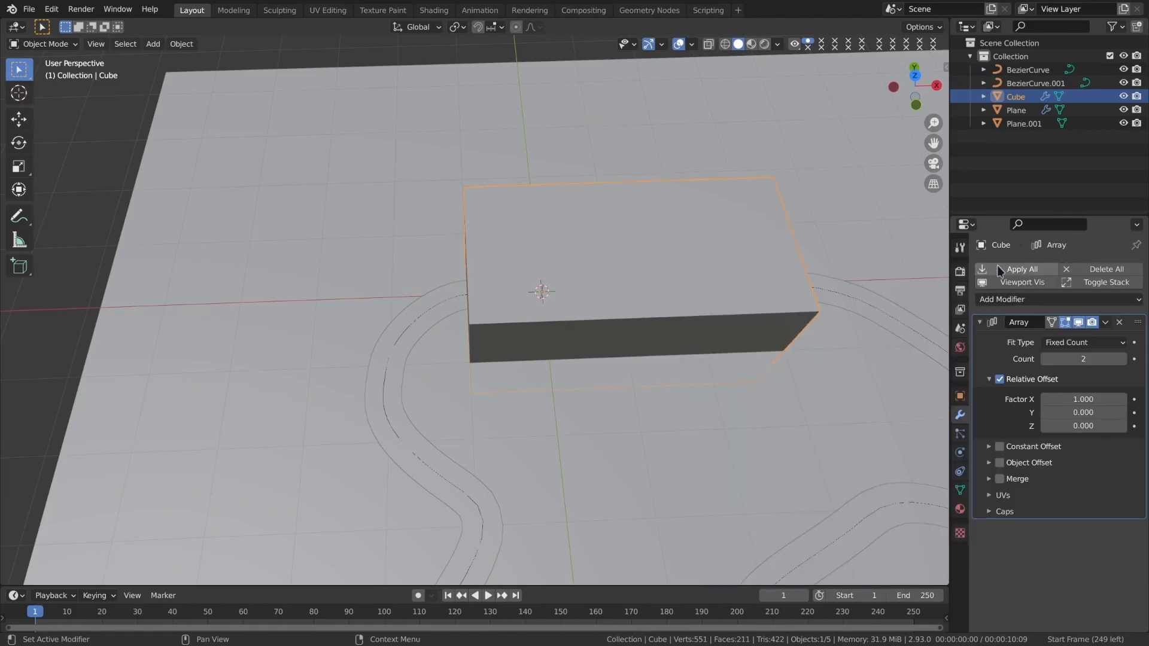
Add a Curve modifier to the cube with the second Bezier curve as curve object, and enable Merge in its Array modifier.
click(1026, 302)
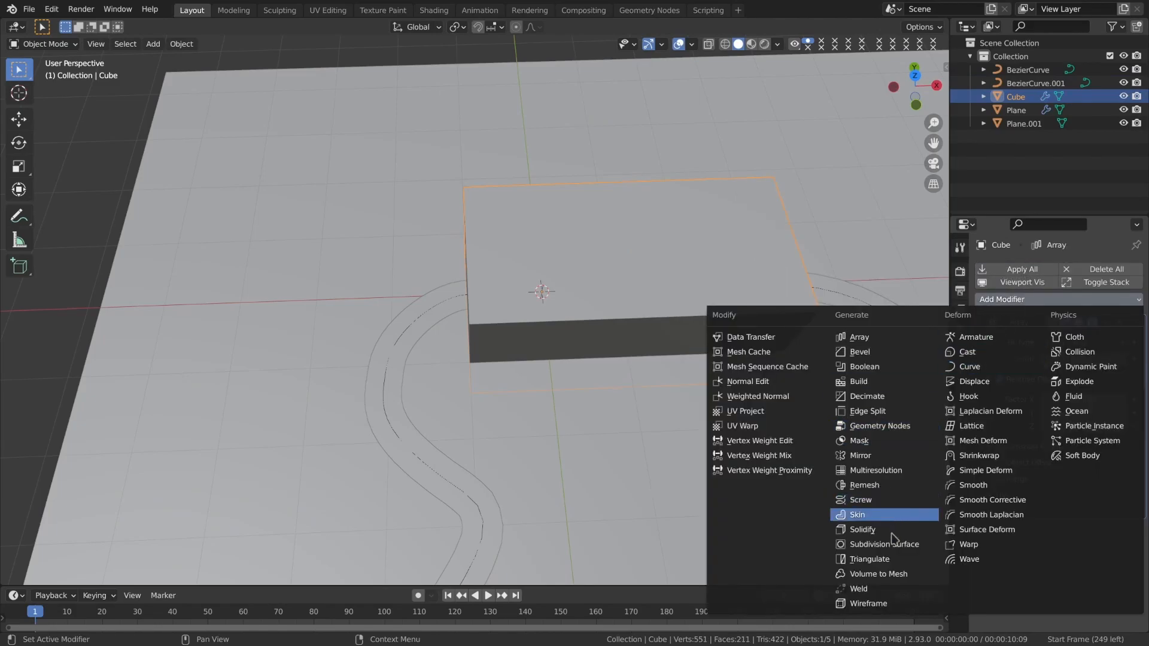
click(969, 367)
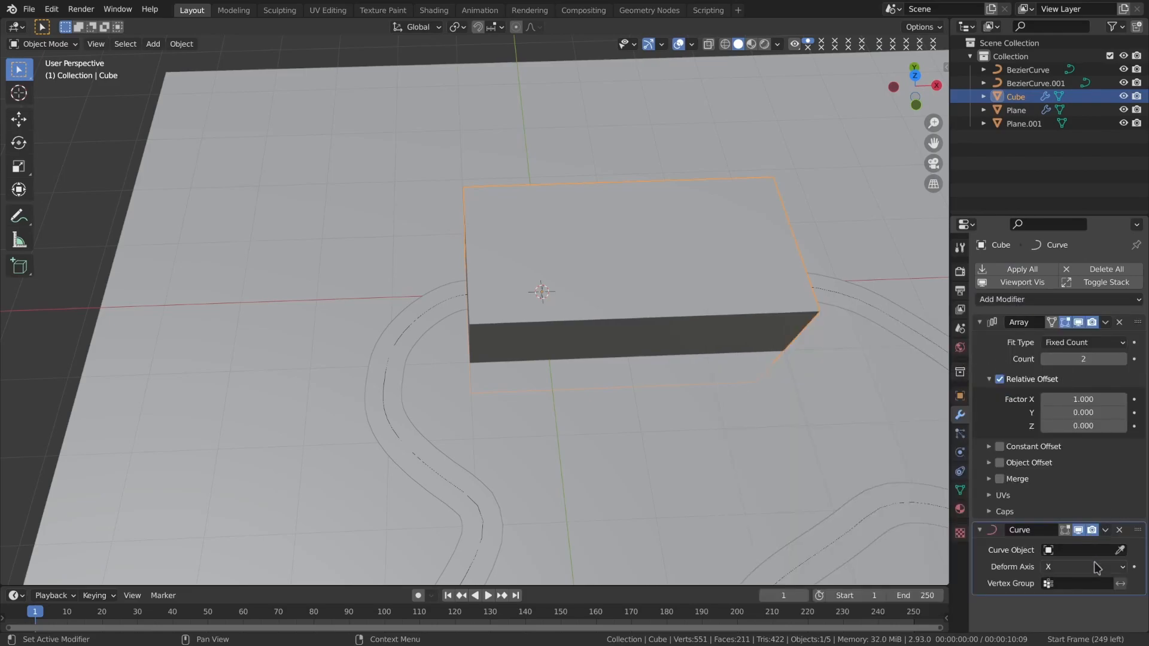
click(1086, 551)
click(1030, 424)
middle_drag(927, 377, 758, 358)
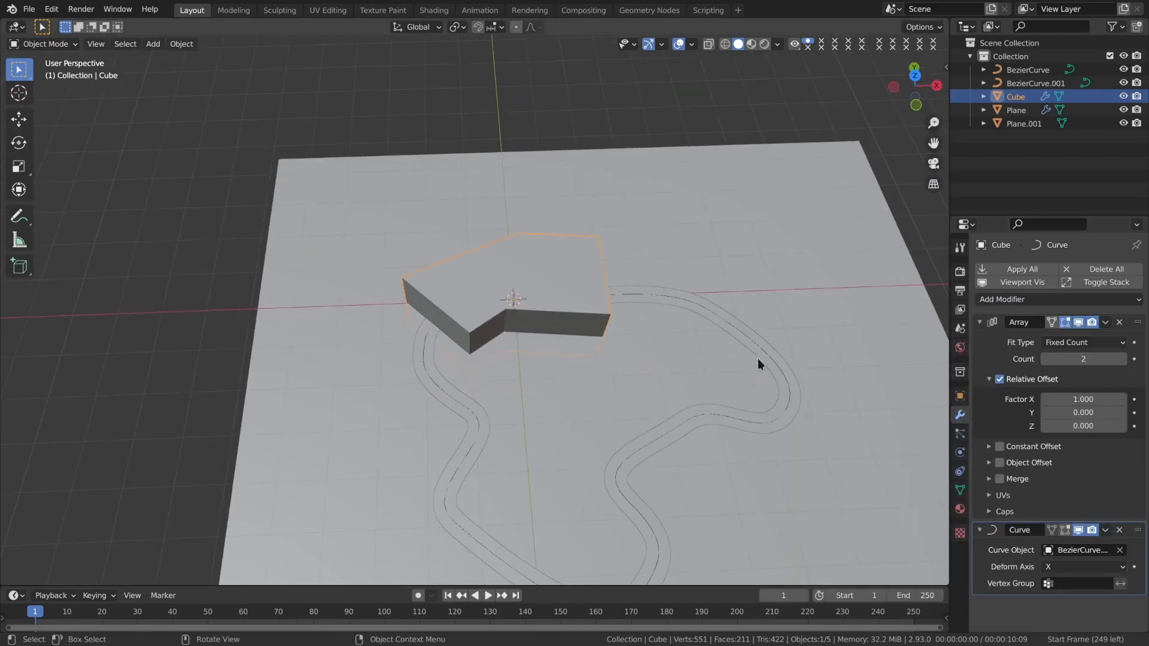
key(alt+z)
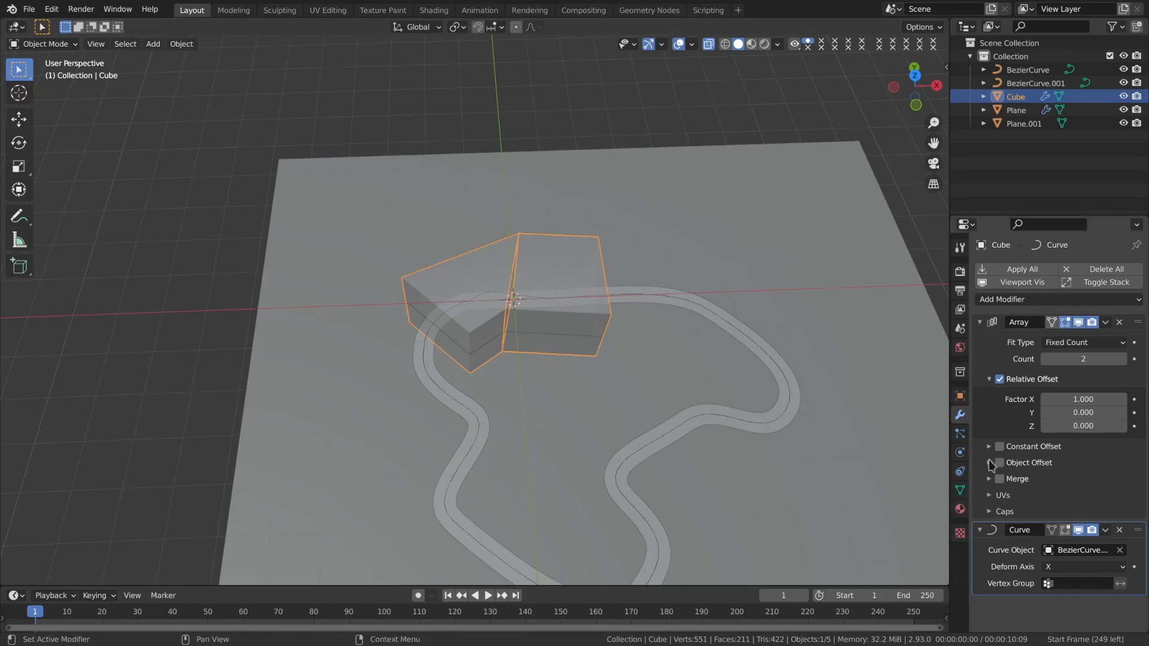
click(1002, 477)
Move all points of the second Bezier curve inside the track loop in Edit Mode, working from top view.
key(KP_7)
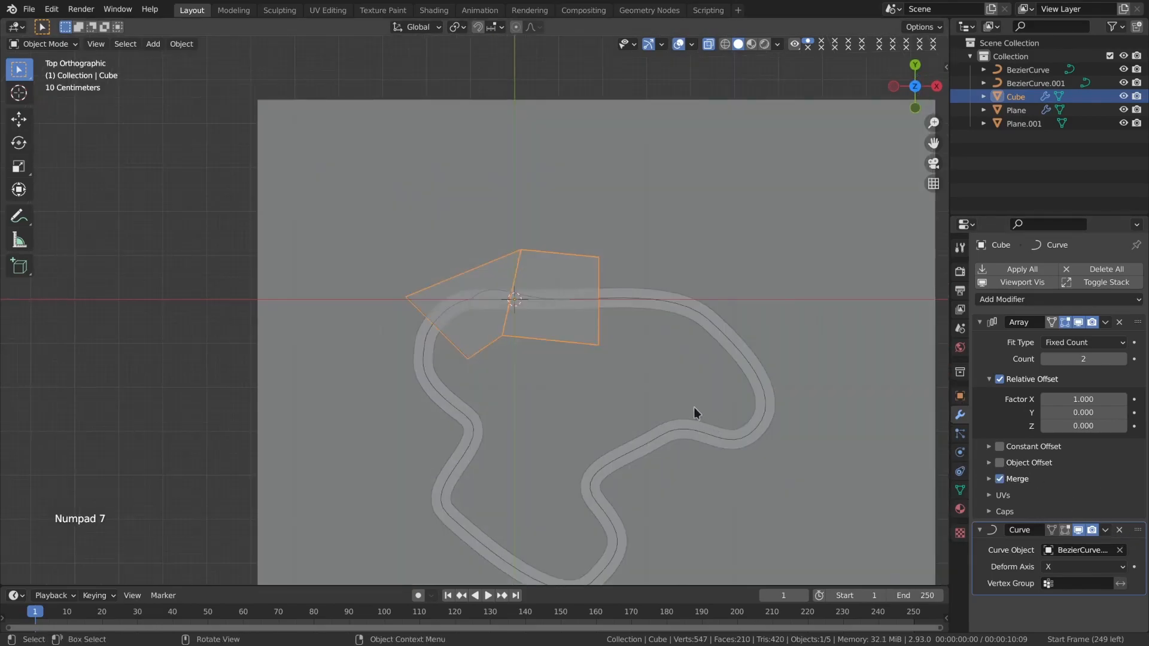
scroll(698, 411, up, 5)
click(559, 263)
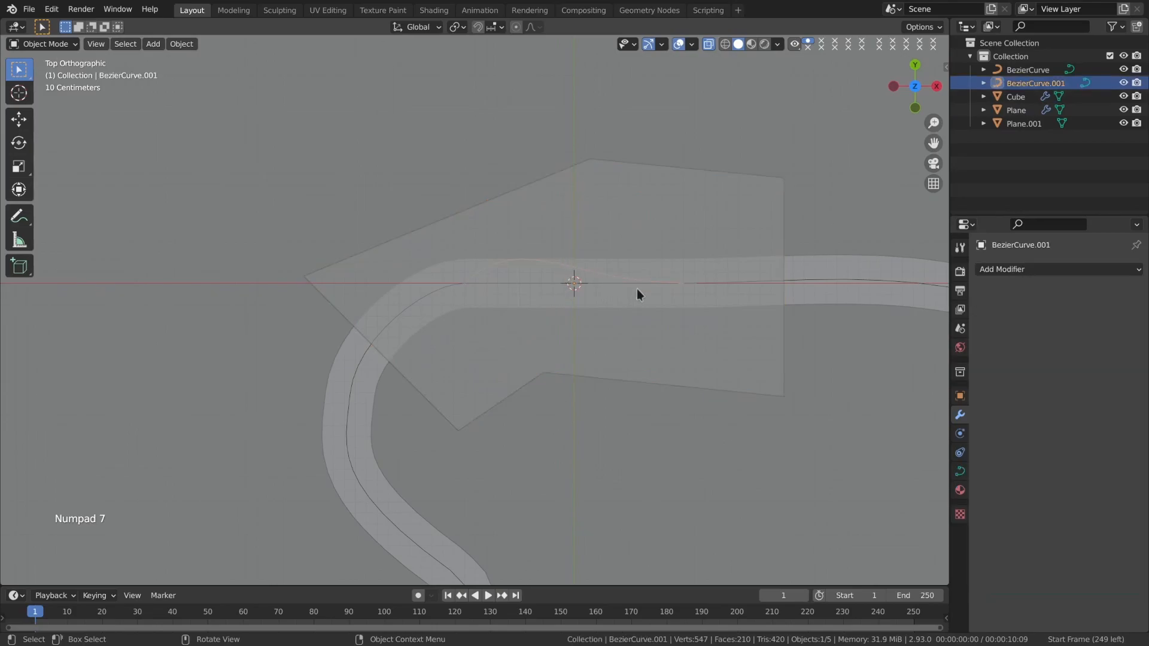
key(Tab)
scroll(638, 288, down, 3)
key(a)
key(g)
click(655, 353)
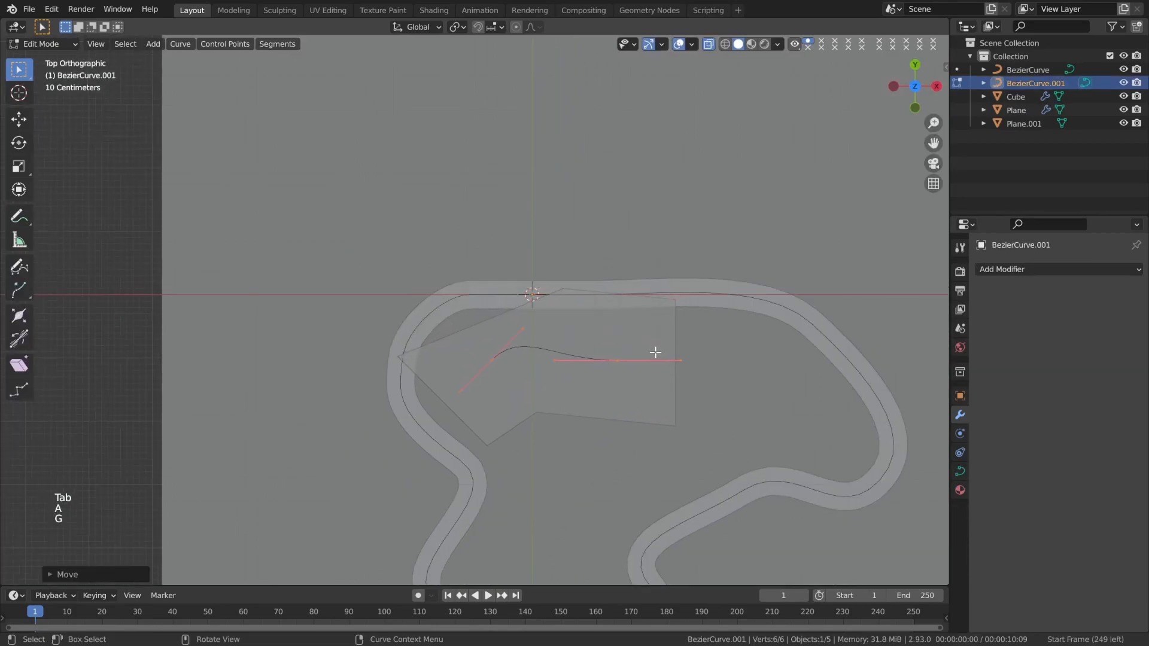
Move and rotate the second curve's start point to match the track's bend, and reposition its other end point.
drag(525, 407, 525, 407)
key(g)
key(r)
click(501, 305)
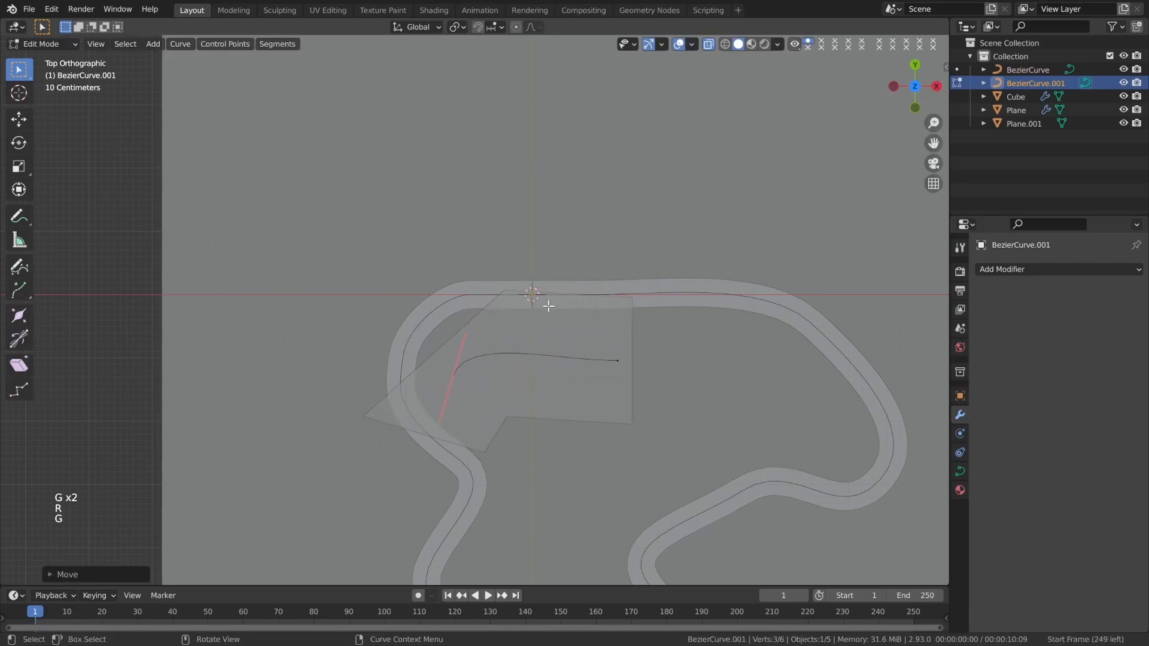
key(g)
key(g)
click(642, 361)
Extrude a point from the curve's far end along the track's inner edge and rotate it to follow the bend.
key(e)
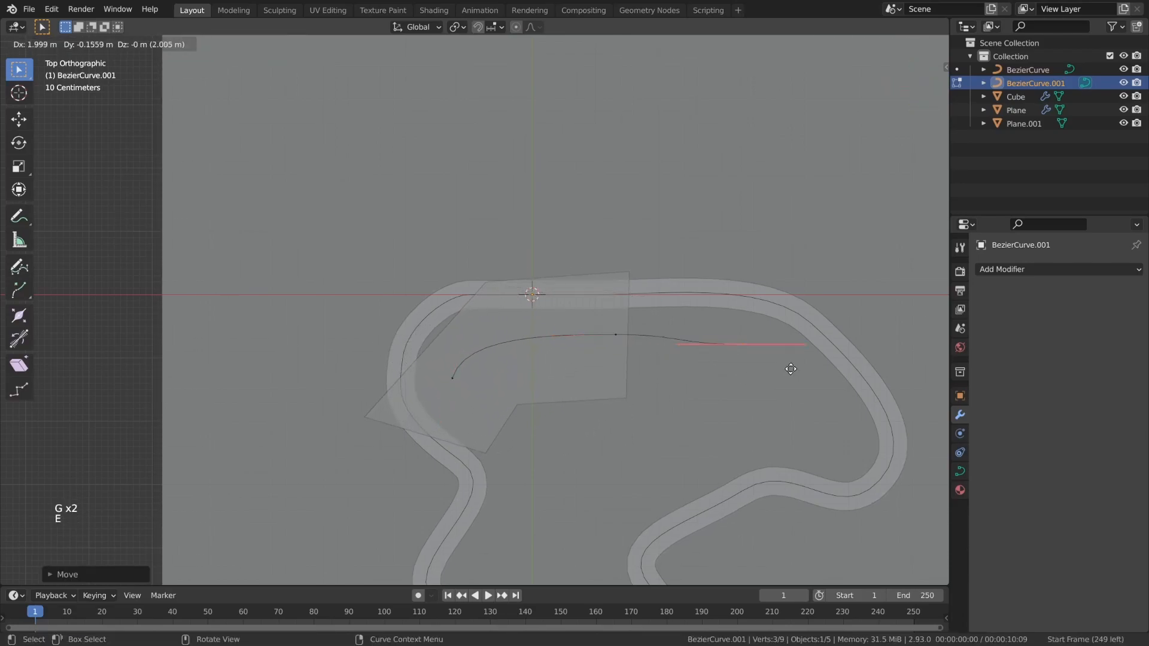
click(792, 370)
key(r)
click(790, 420)
key(g)
click(835, 467)
Extrude another curve point around the track's large bend, rotating and moving it to parallel the inner edge.
key(e)
click(820, 477)
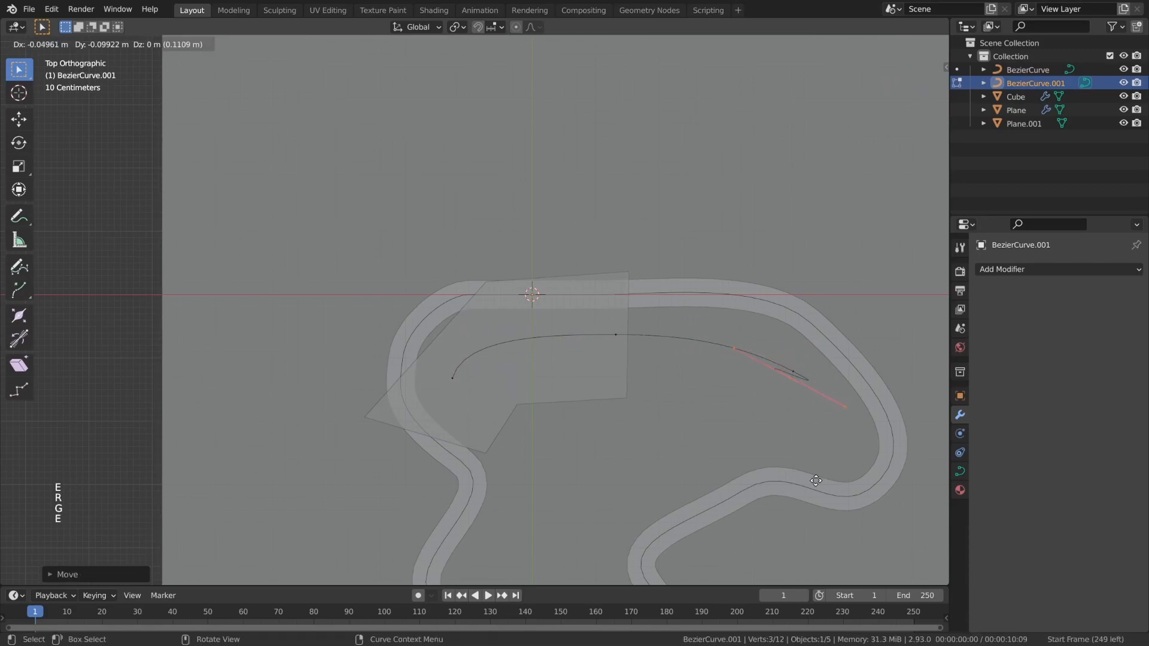
key(r)
click(872, 436)
key(r)
click(853, 416)
key(g)
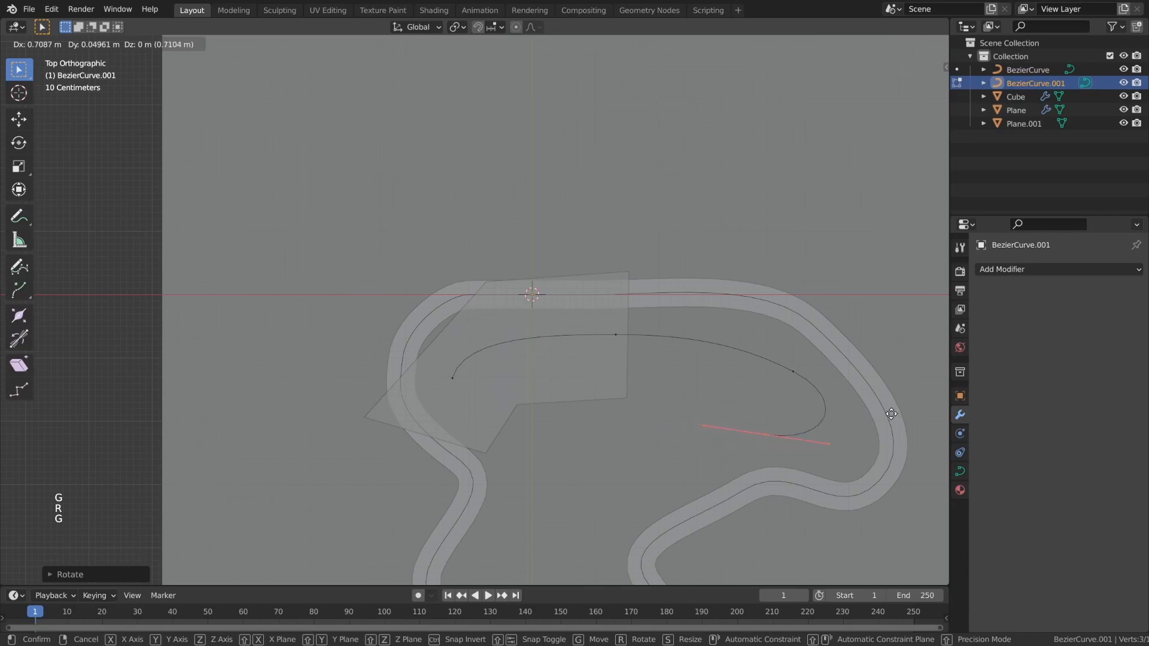
click(854, 427)
key(r)
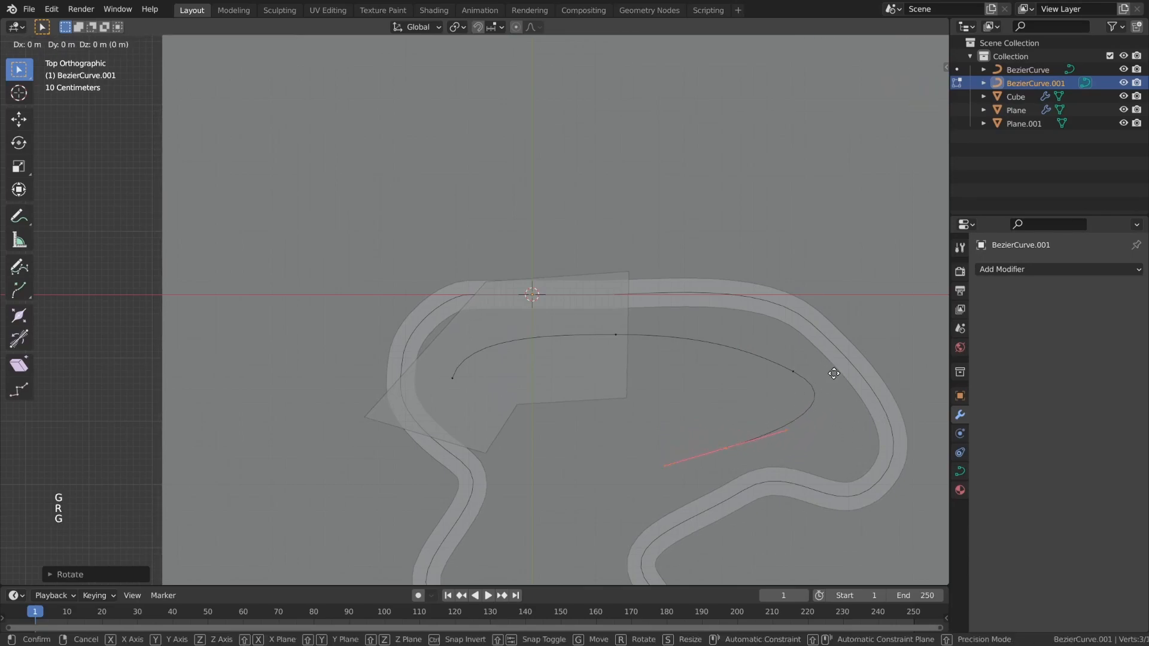
click(855, 386)
Extrude two more curve points down into the track's narrow section, rotating each to follow the bends.
key(e)
click(698, 443)
key(r)
click(733, 441)
alt+shift+drag(727, 440, 717, 284)
key(e)
click(686, 435)
key(r)
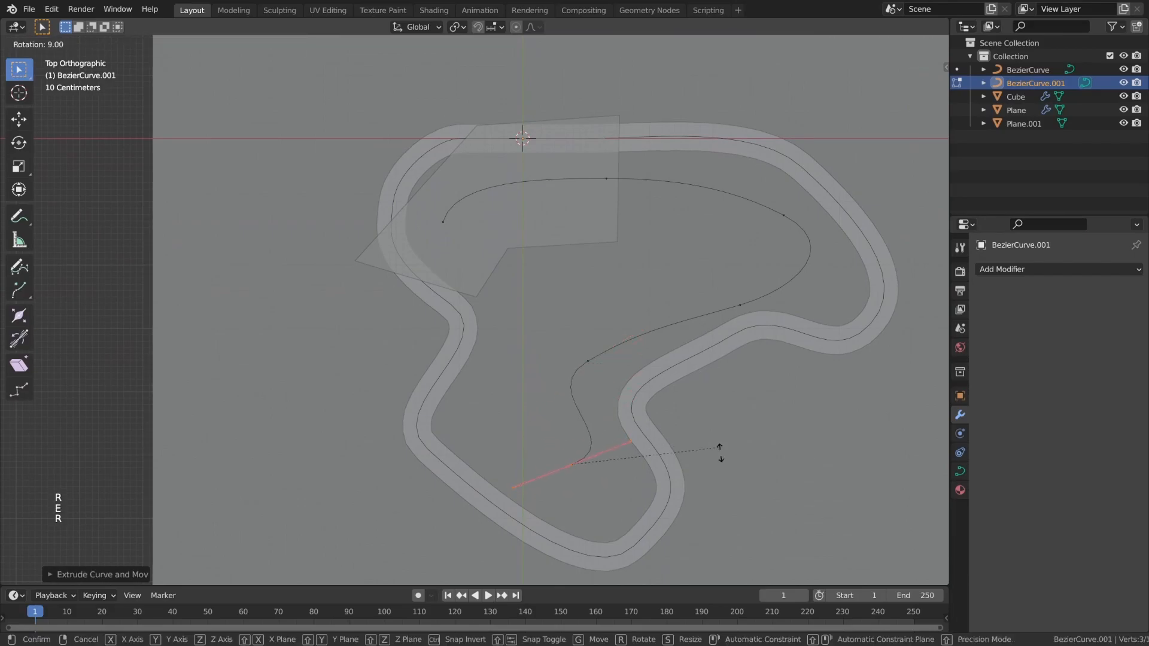
click(752, 481)
Extrude a curve point around the lower turn of the track, then rotate and move it into line.
key(e)
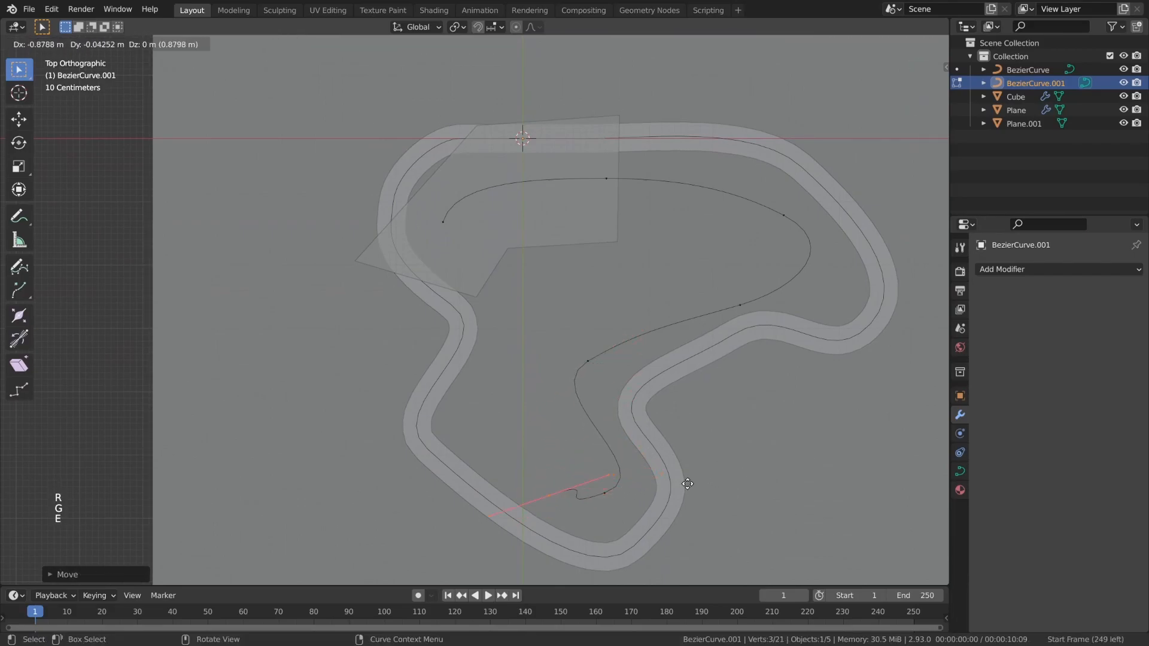
click(643, 443)
key(r)
click(606, 484)
key(g)
click(599, 475)
key(r)
click(637, 416)
Extrude one last point back towards the start, close the curve into a loop and leave Edit Mode.
key(e)
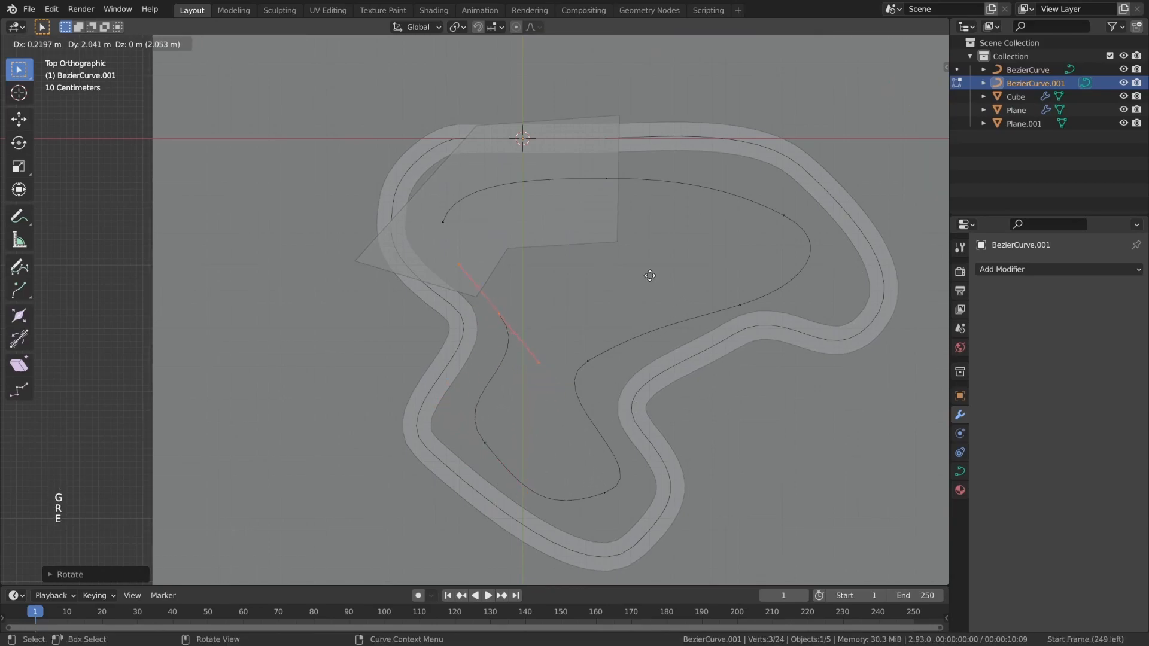
click(650, 275)
shift+click(443, 222)
key(f)
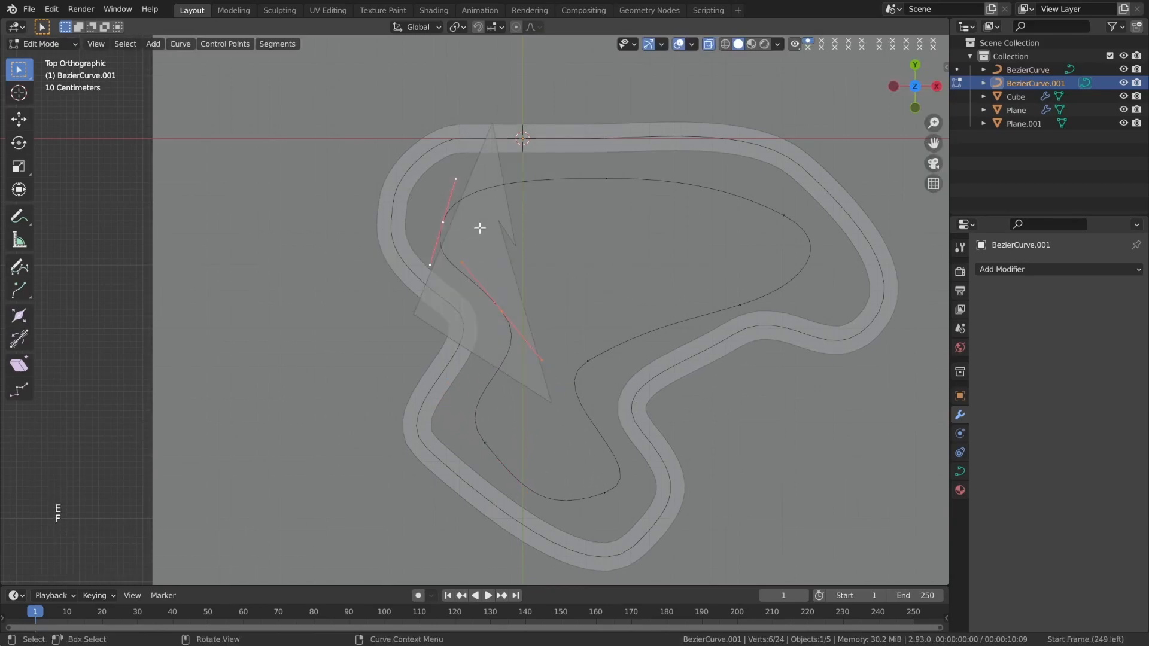
key(Tab)
Select the arrayed cube with X-ray off and scale it down to a small block on the inner curve.
middle_drag(505, 263, 499, 230)
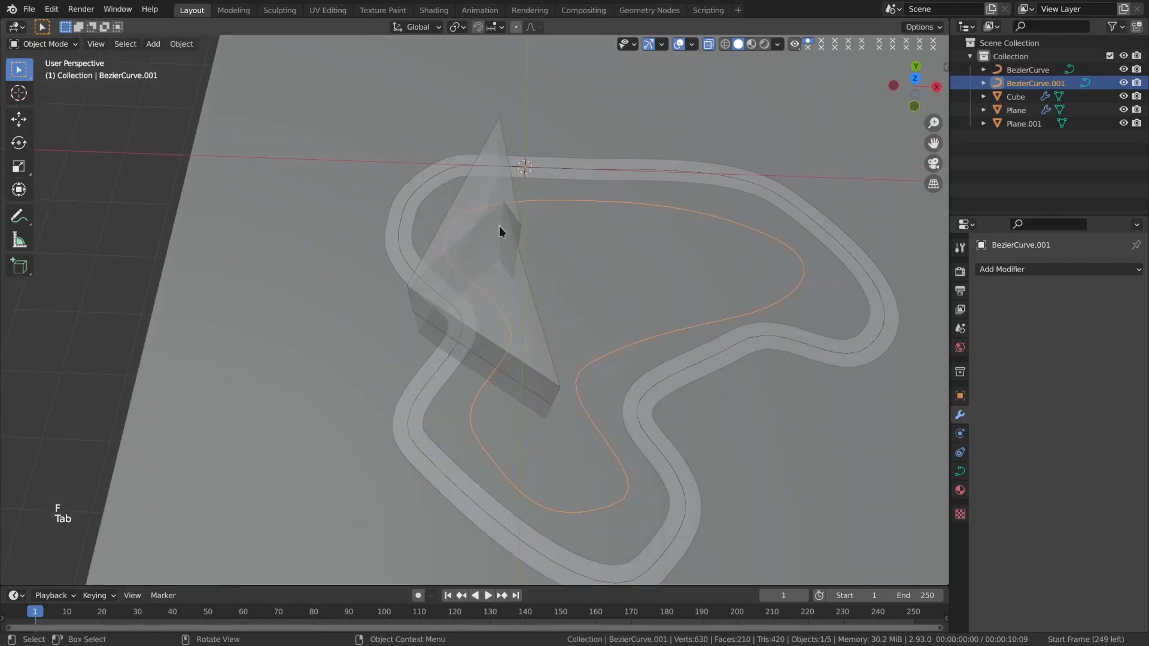
click(499, 231)
key(alt+z)
click(480, 249)
key(s)
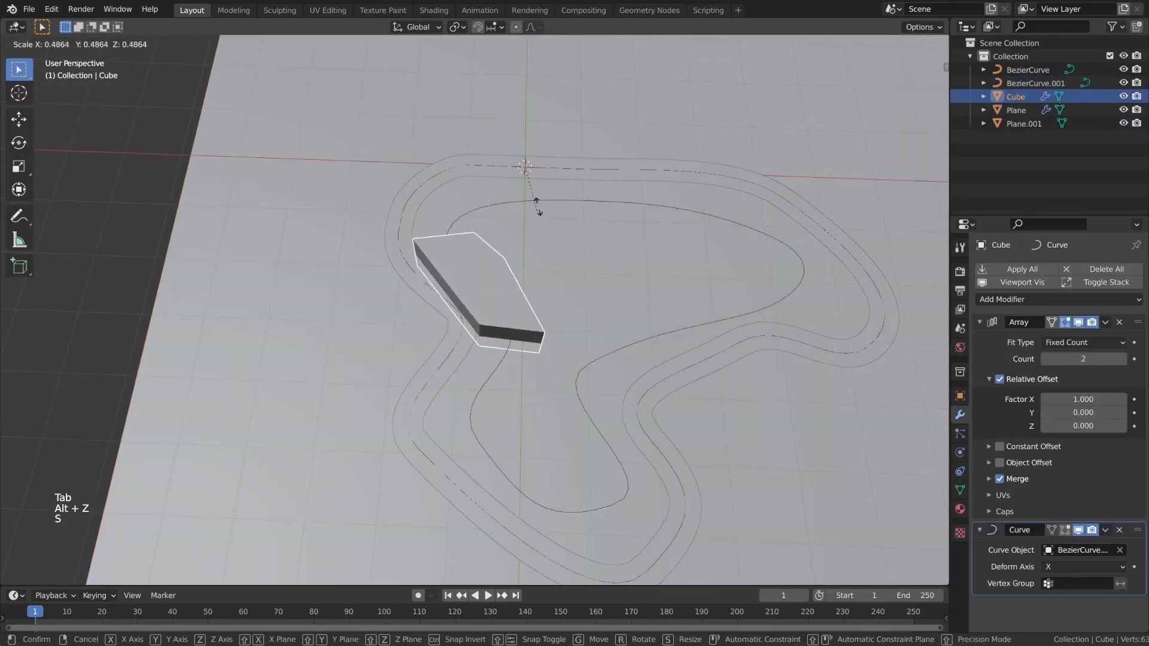
click(537, 175)
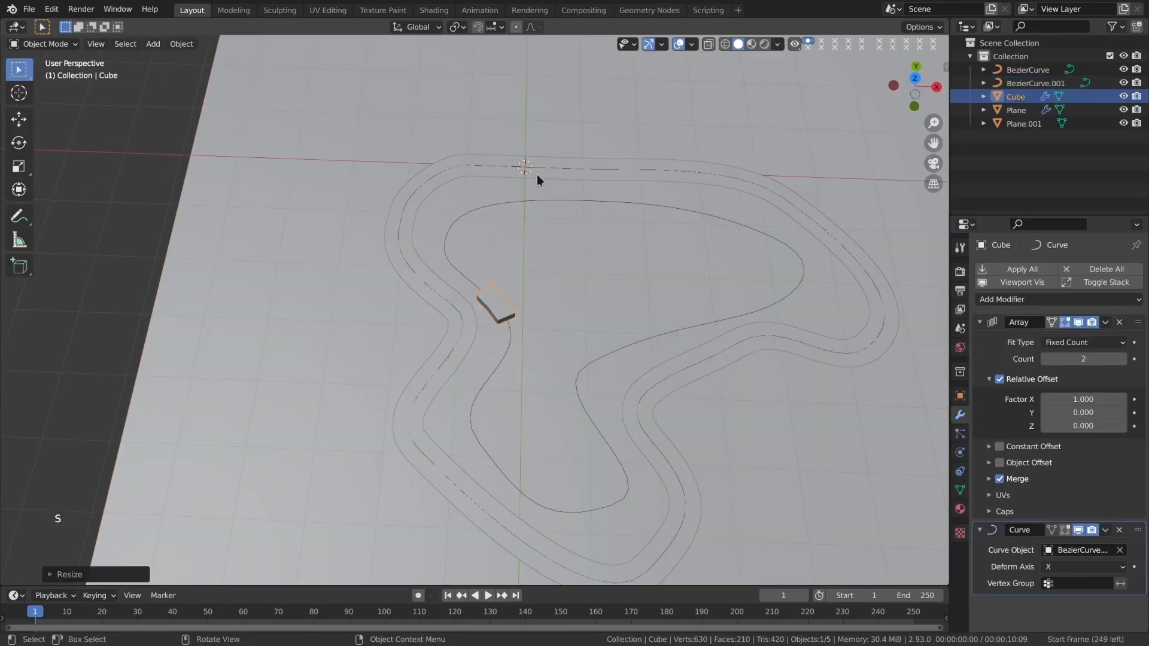
Stretch the cube's mesh along the X axis in Edit Mode.
key(Tab)
shift+middle_drag(585, 200, 587, 420)
scroll(601, 398, up, 5)
alt+shift+drag(607, 388, 531, 244)
scroll(532, 246, up, 5)
alt+drag(613, 443, 601, 359)
mouse_move(602, 359)
alt+shift+mouse_down()
mouse_move(541, 288)
mouse_move(612, 379)
alt+shift+mouse_up()
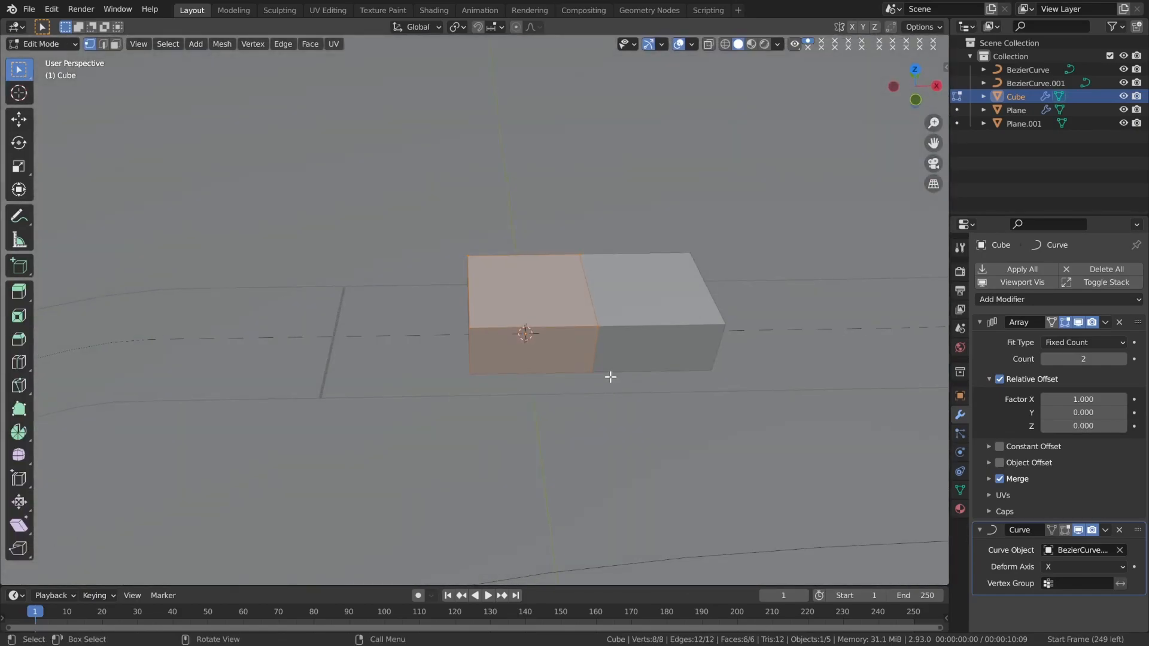
key(s)
key(x)
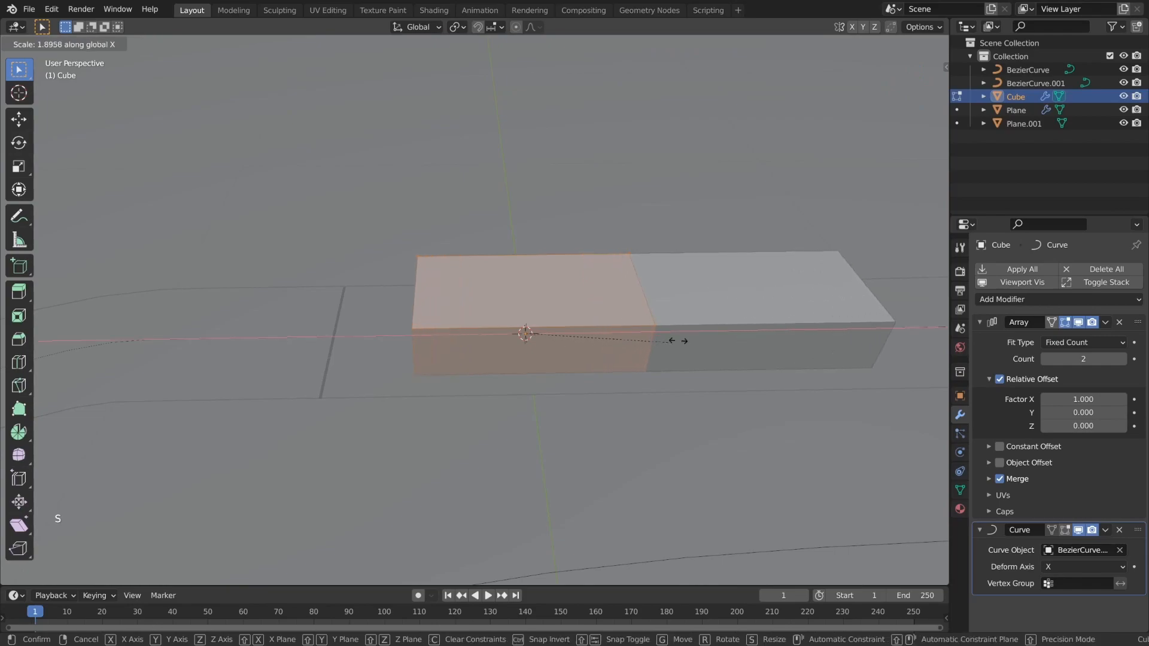
click(845, 309)
Add four loop cuts across the cube's length, scale the whole mesh along X and return to Object Mode.
key(ctrl+r)
scroll(545, 250, up, 2)
click(543, 251)
click(545, 250)
scroll(787, 290, down, 1)
key(a)
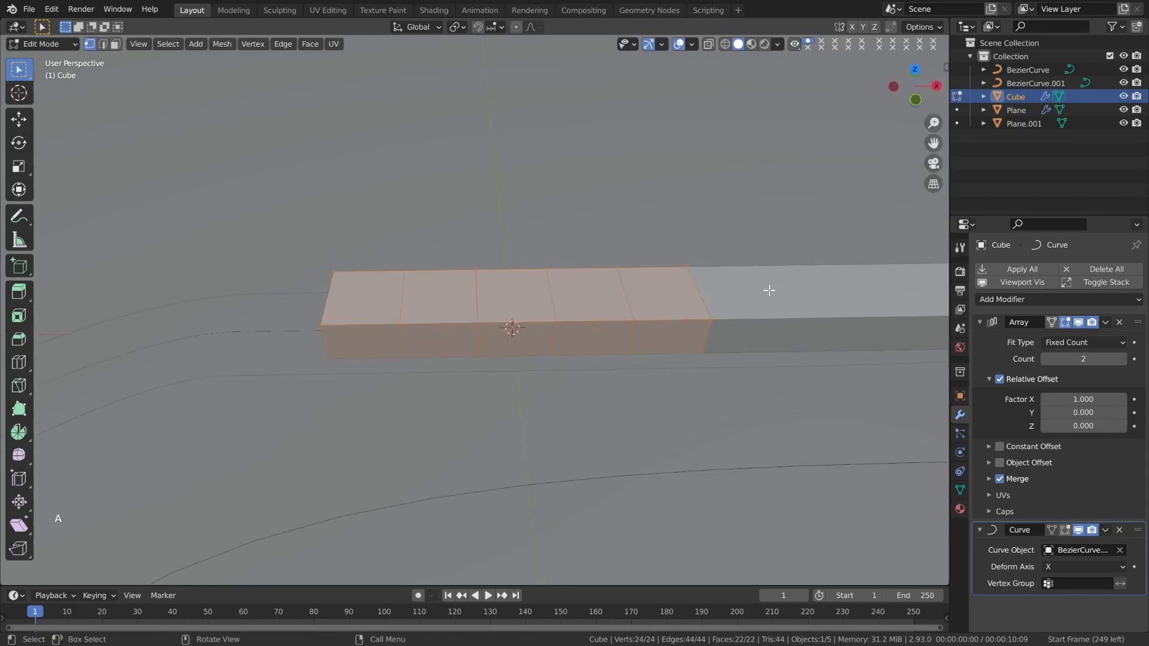
key(s)
key(x)
click(807, 290)
middle_drag(766, 297, 122, 253)
key(Tab)
Raise the cube about 0.1 m along Z above the ground plane and scale it to about 0.89.
scroll(295, 271, down, 4)
middle_drag(295, 271, 137, 253)
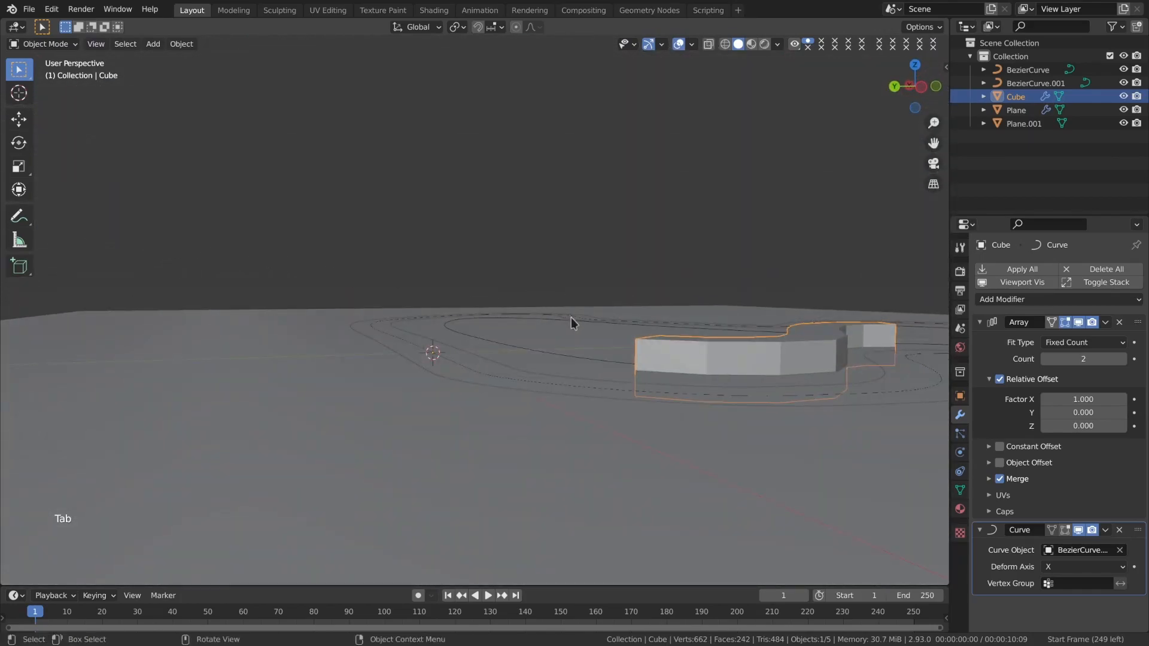
middle_drag(571, 324, 489, 320)
key(g)
key(z)
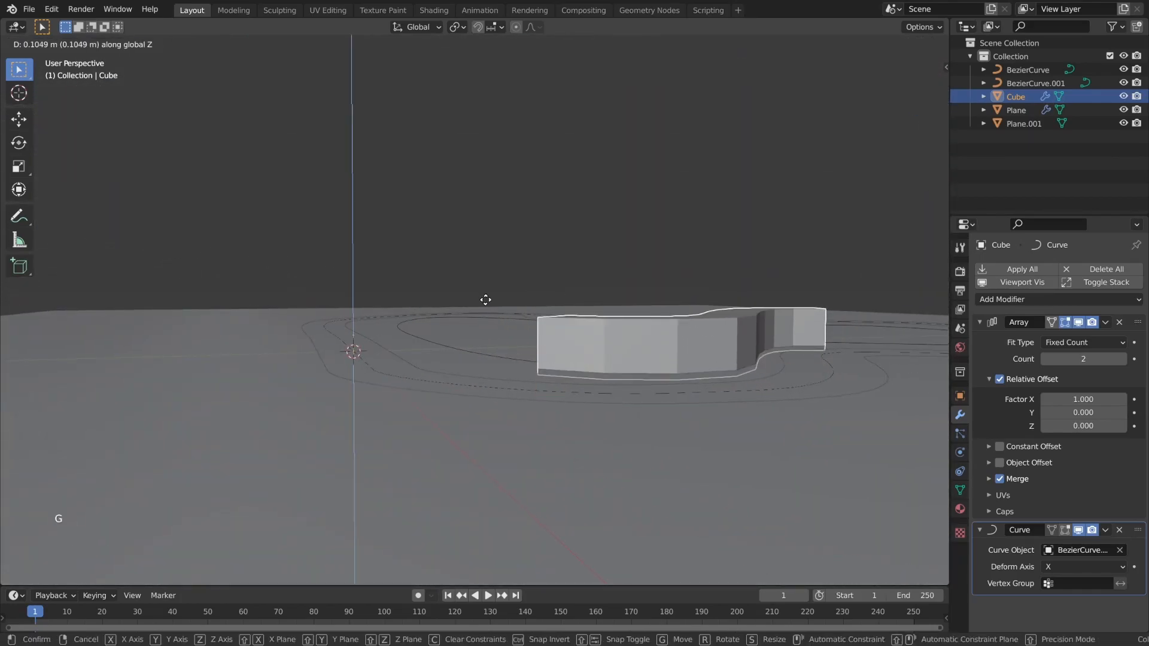
click(485, 300)
key(s)
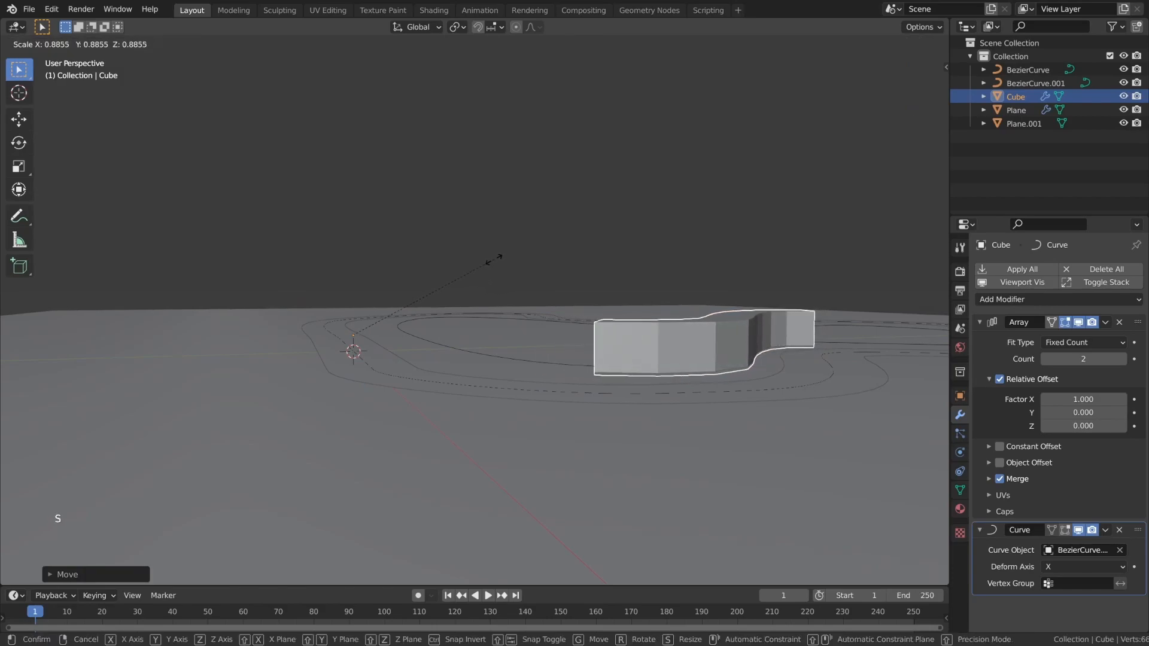
click(494, 259)
Scale the cube further and adjust its height along Z so the strip rests on the ground plane.
middle_drag(640, 260, 482, 299)
key(s)
click(500, 280)
key(g)
key(z)
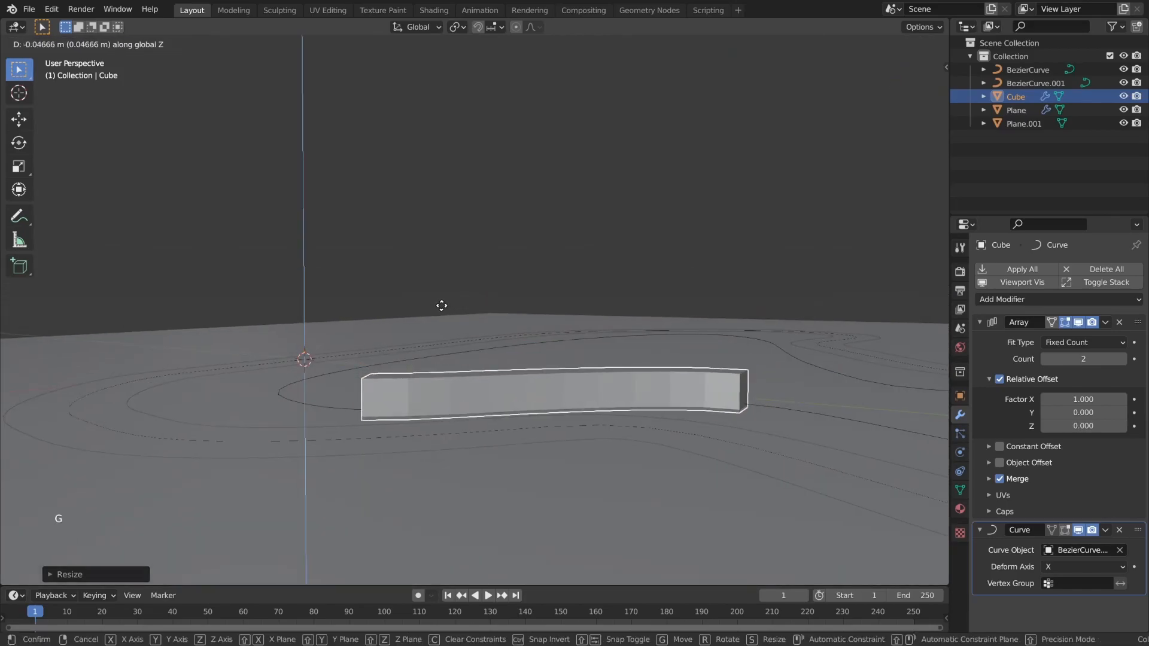
click(458, 309)
key(s)
click(454, 310)
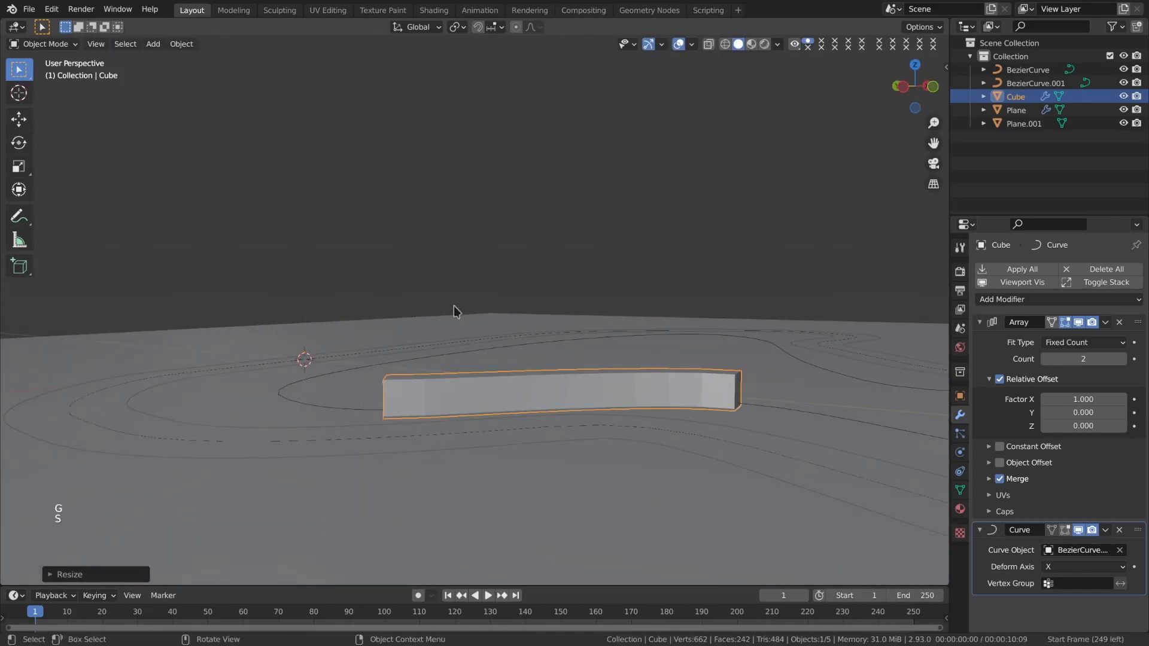
Set the cube's Array count to 24 so the strip runs around the whole inner curve.
middle_drag(454, 311, 536, 336)
drag(1073, 359, 1128, 358)
scroll(760, 344, down, 4)
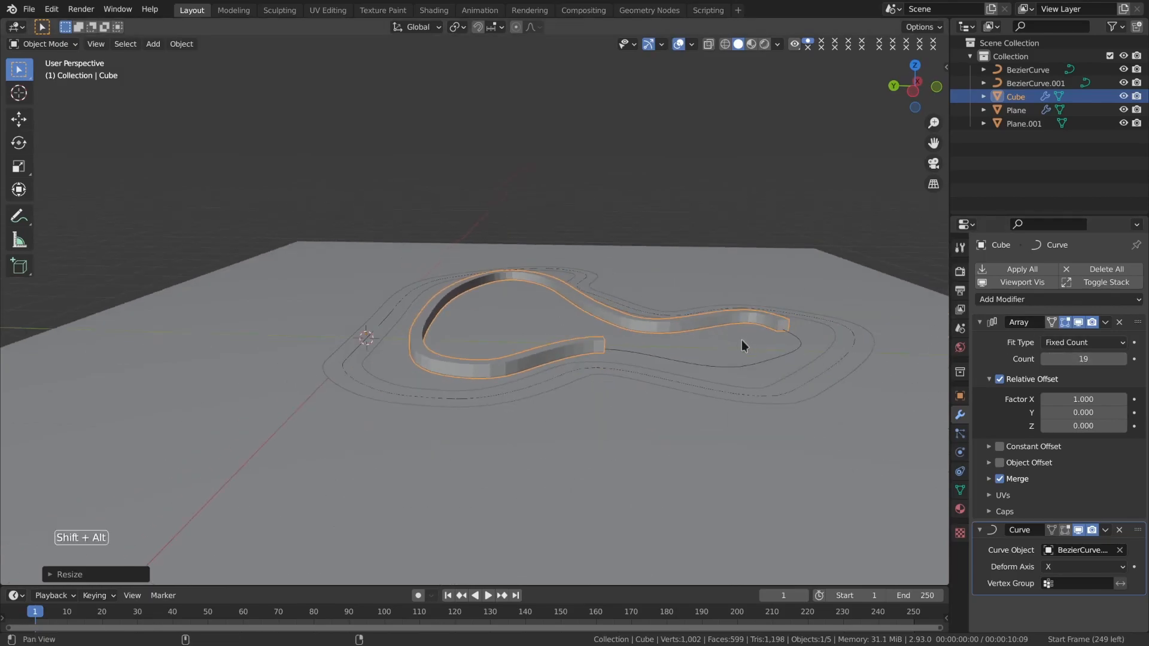
shift+middle_drag(747, 345, 691, 341)
click(1123, 359)
click(1123, 359)
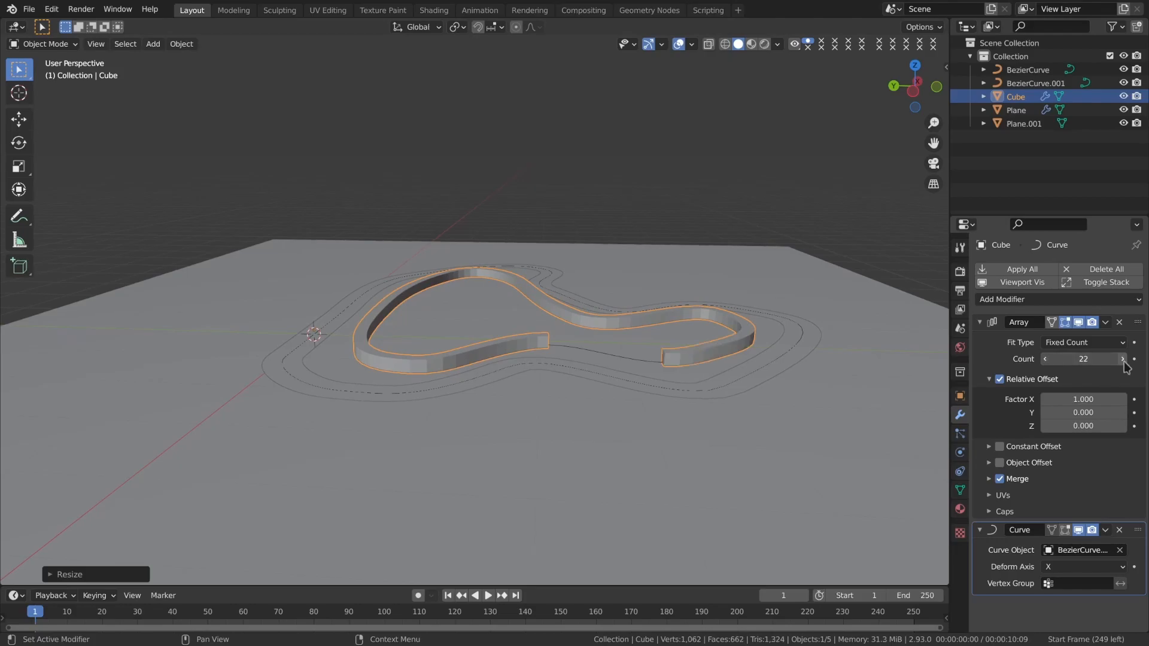
click(1123, 359)
click(1123, 359)
middle_drag(785, 315, 525, 430)
key(alt+z)
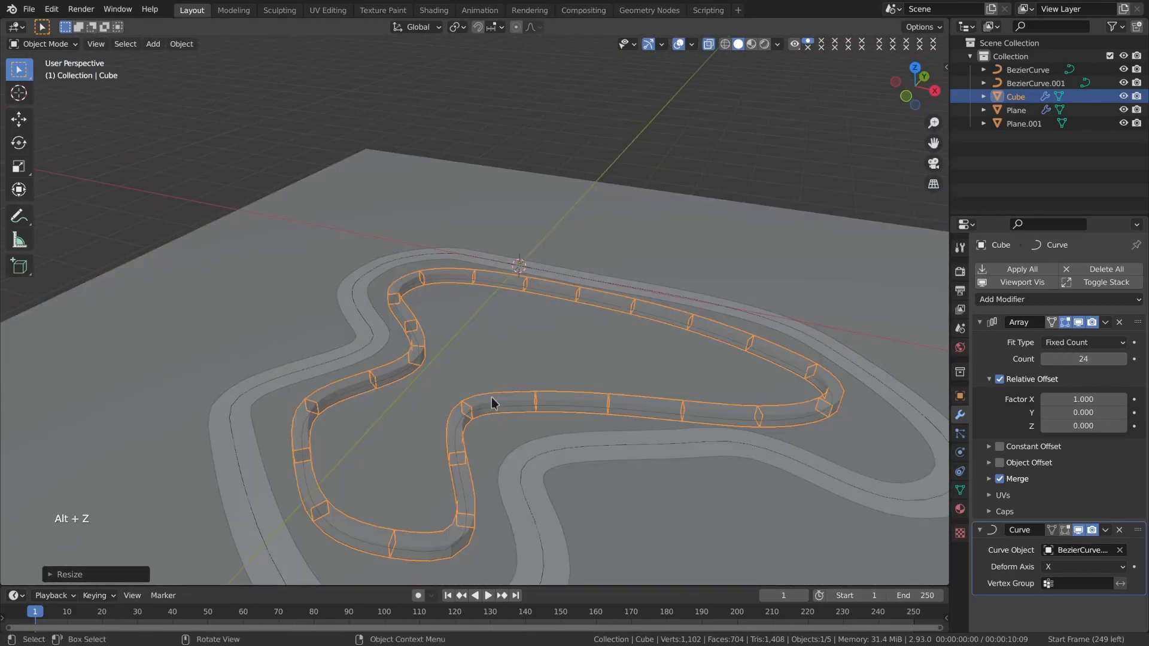
key(alt+z)
Delete the two end faces of the cube's mesh in Edit Mode and return to Object Mode.
key(Tab)
alt+drag(449, 328, 676, 320)
scroll(629, 311, up, 3)
alt+shift+drag(613, 303, 685, 300)
key(alt+3)
scroll(410, 359, up, 4)
key(x)
click(287, 377)
alt+drag(287, 376, 309, 276)
click(311, 274)
key(Tab)
Duplicate the inner barrier strip together with its guide curve.
alt+drag(513, 257, 372, 308)
key(alt+z)
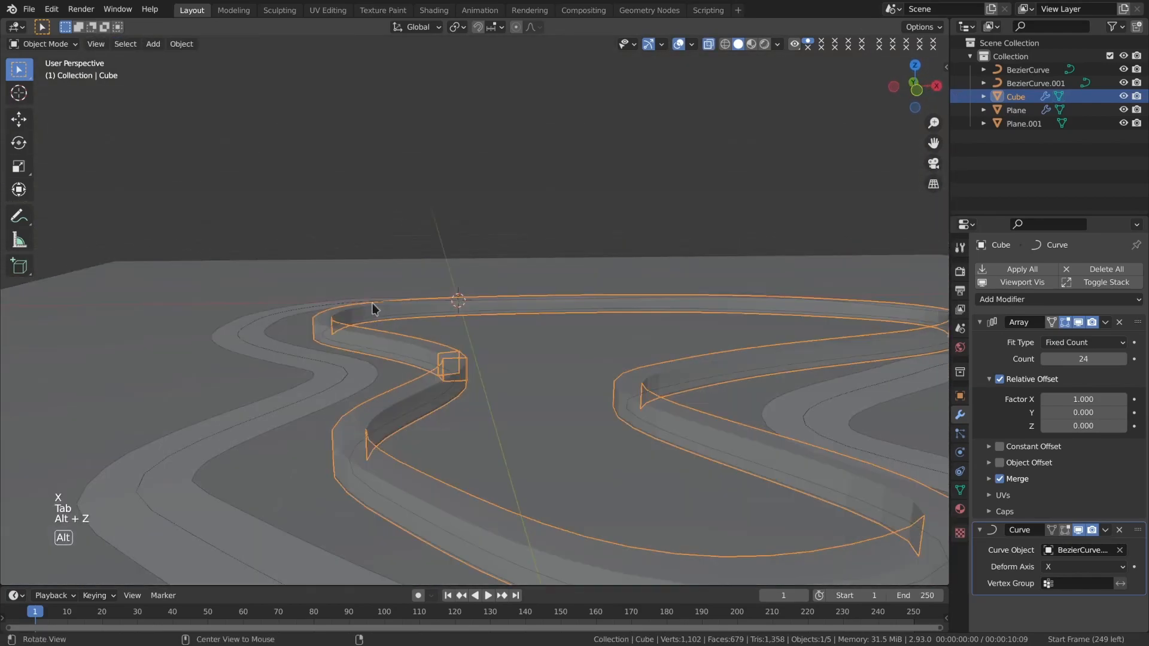
alt+drag(441, 325, 406, 396)
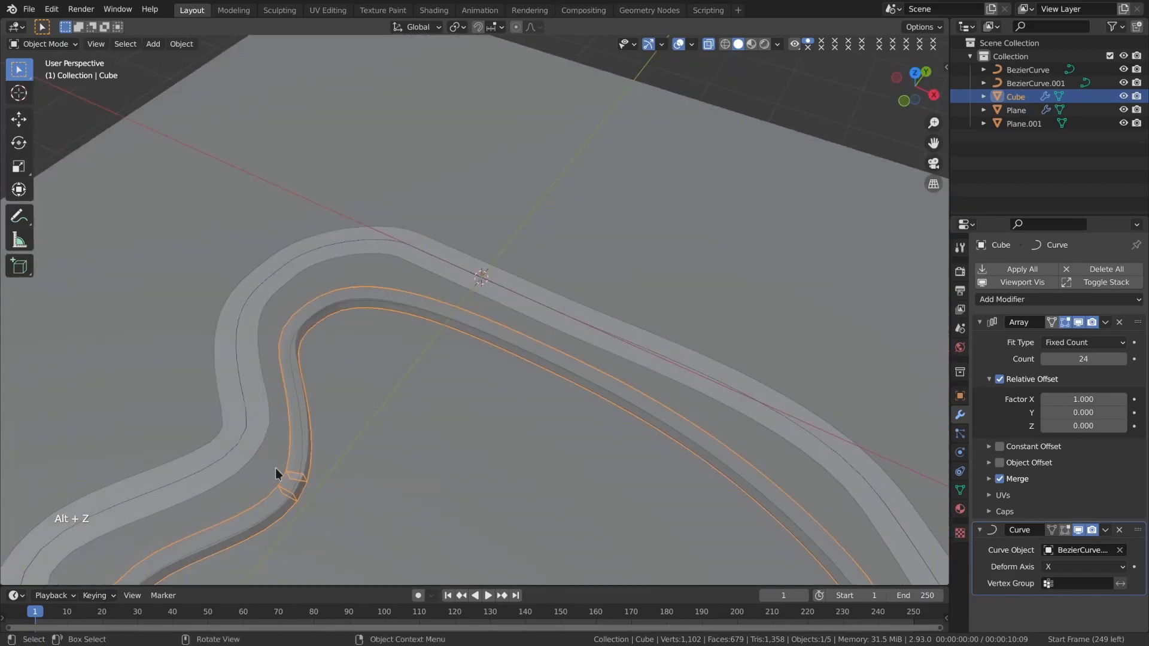
key(alt+z)
scroll(498, 382, down, 5)
scroll(498, 382, up, 4)
key(alt+z)
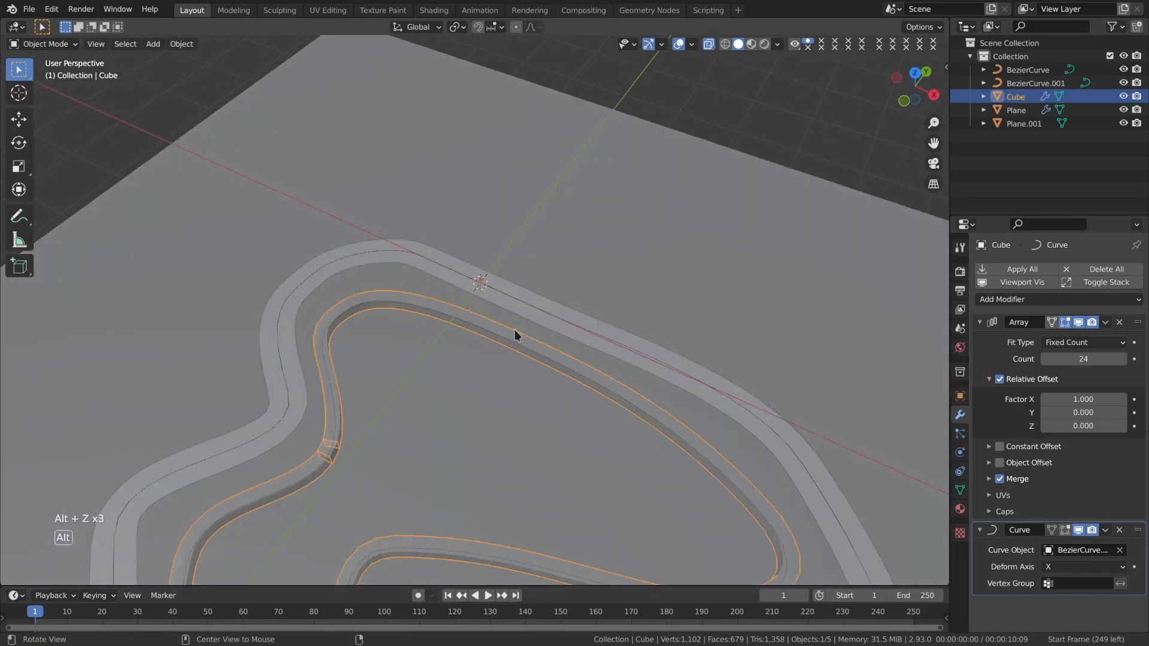
shift+click(511, 331)
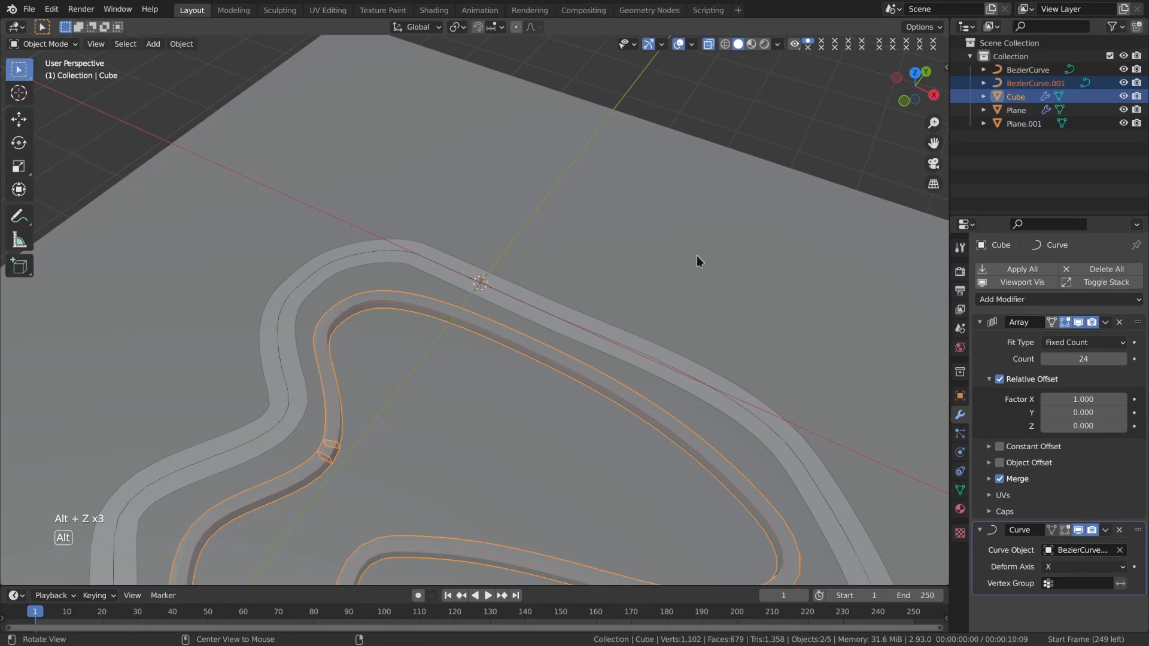
key(alt+z)
scroll(694, 254, down, 5)
key(KP_7)
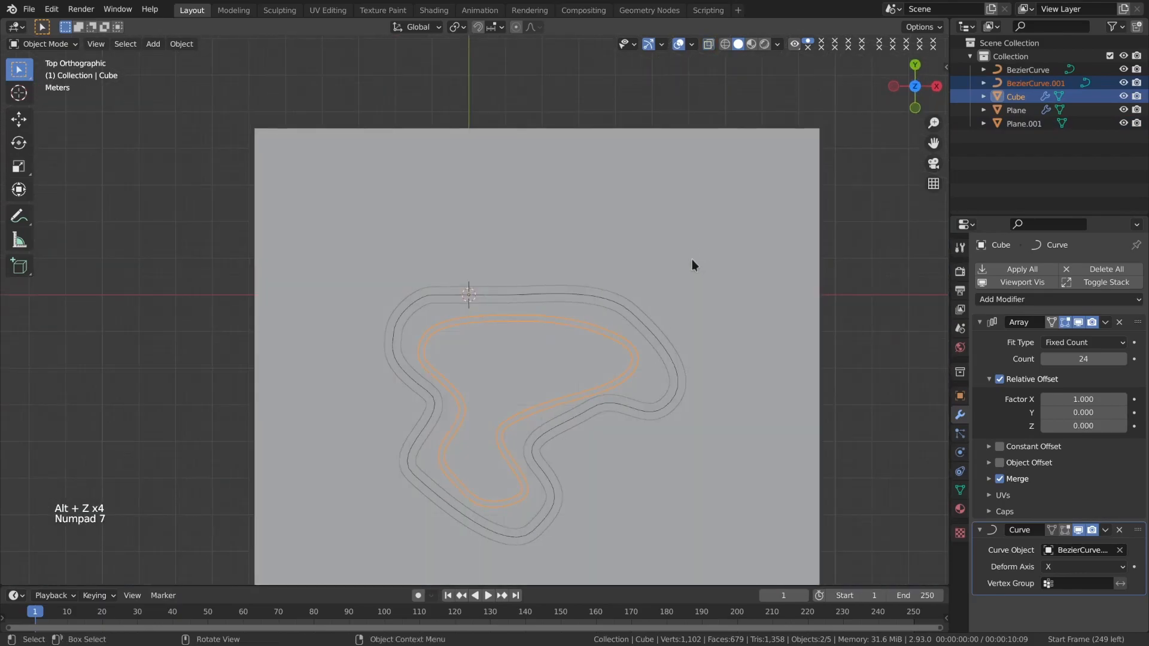
key(shift+d)
click(648, 277)
Scale the duplicated barrier and curve up and move them towards the outer side of the track.
key(s)
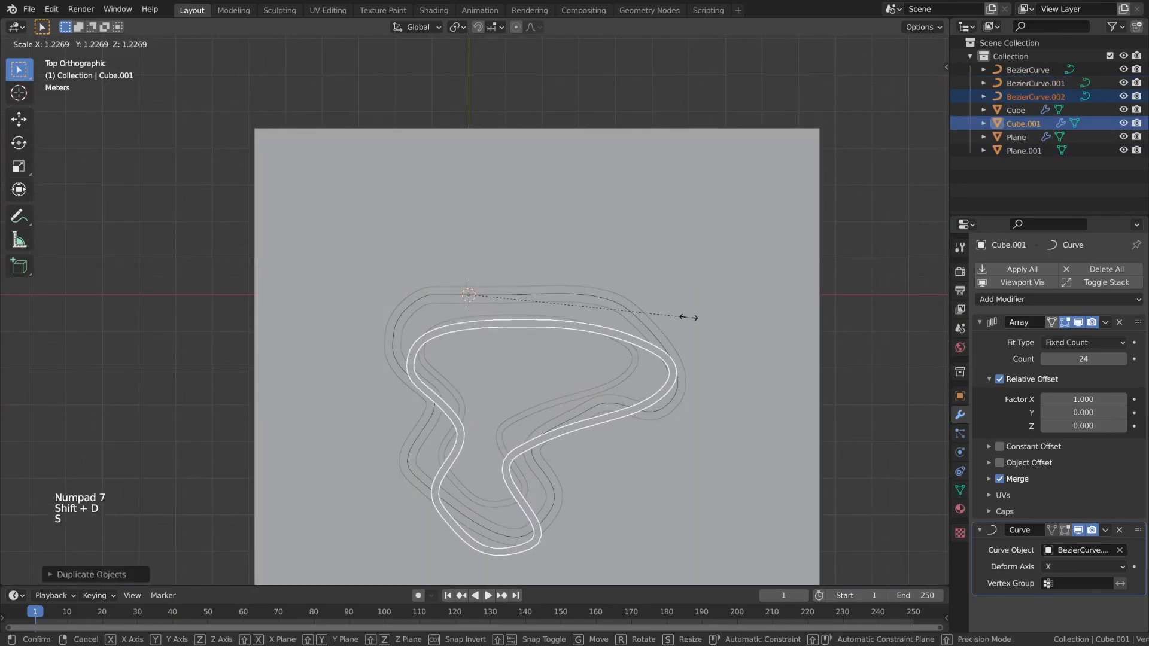
click(742, 318)
key(g)
click(648, 300)
scroll(556, 290, up, 4)
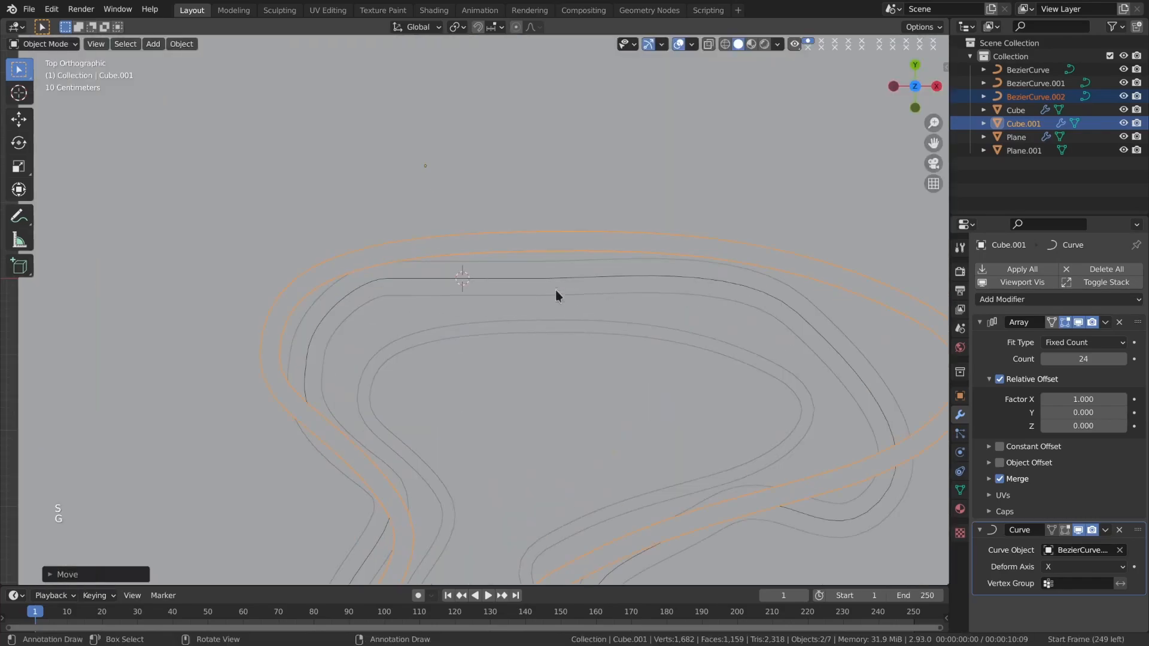
Enter Edit Mode on the duplicated curve and move its lower-left control points outward beyond the track.
click(531, 239)
key(alt+z)
click(522, 242)
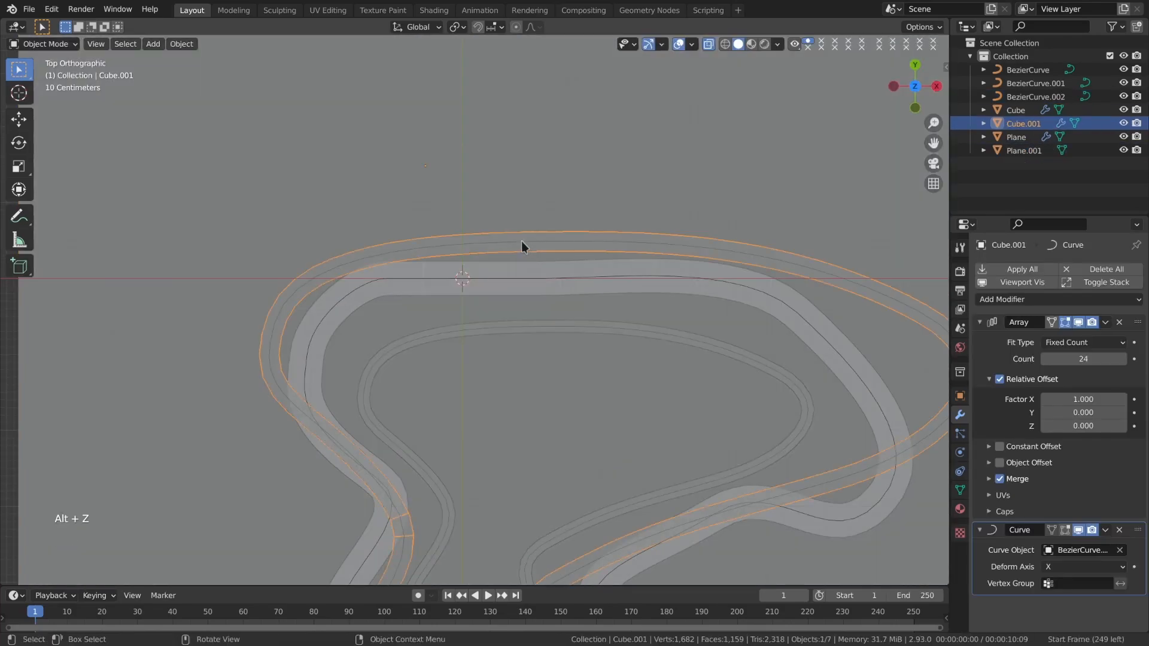
click(522, 241)
key(Tab)
scroll(522, 241, down, 5)
drag(412, 359, 483, 419)
key(g)
click(426, 422)
key(g)
click(424, 526)
Reposition and rotate the curve's left control point, and move its upper-left control point outward, clear of the track.
key(g)
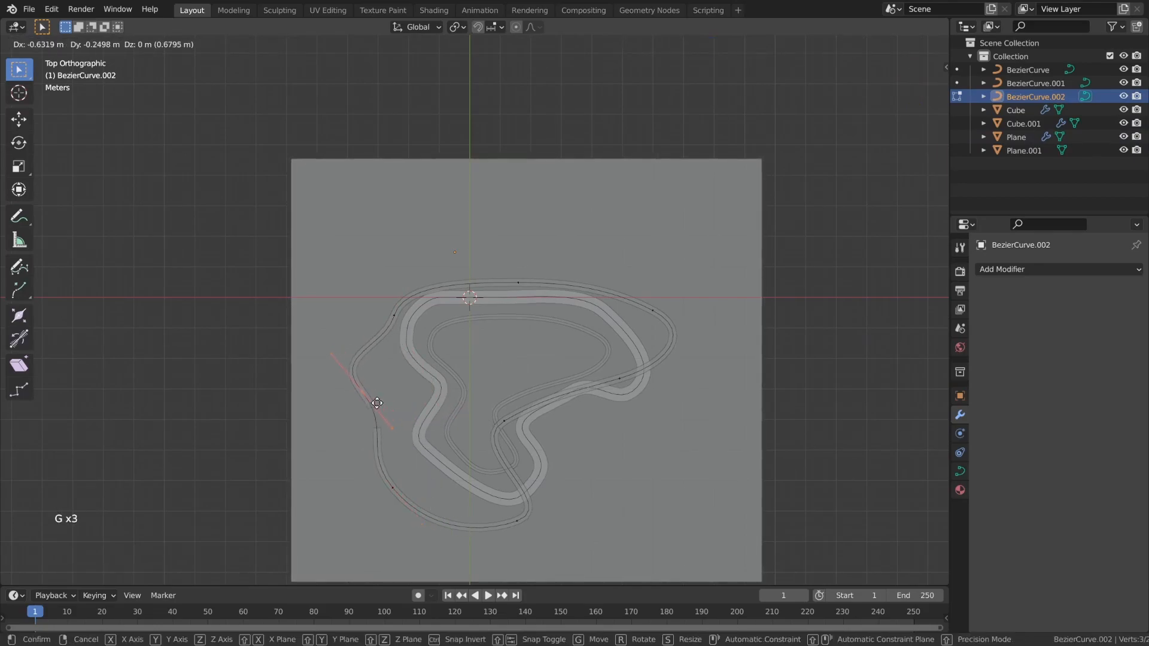
click(377, 403)
key(r)
click(399, 399)
drag(416, 341, 416, 340)
key(g)
click(397, 312)
Move the curve's top, upper-right and right control points outward so this side surrounds the track.
drag(554, 312, 557, 313)
key(g)
click(557, 277)
drag(626, 292, 727, 347)
key(g)
click(737, 340)
drag(580, 359, 633, 402)
key(g)
click(665, 450)
Move the curve's remaining inner control points out past the lower-right side of the track and rotate the right one to smooth the bend.
drag(506, 430, 574, 467)
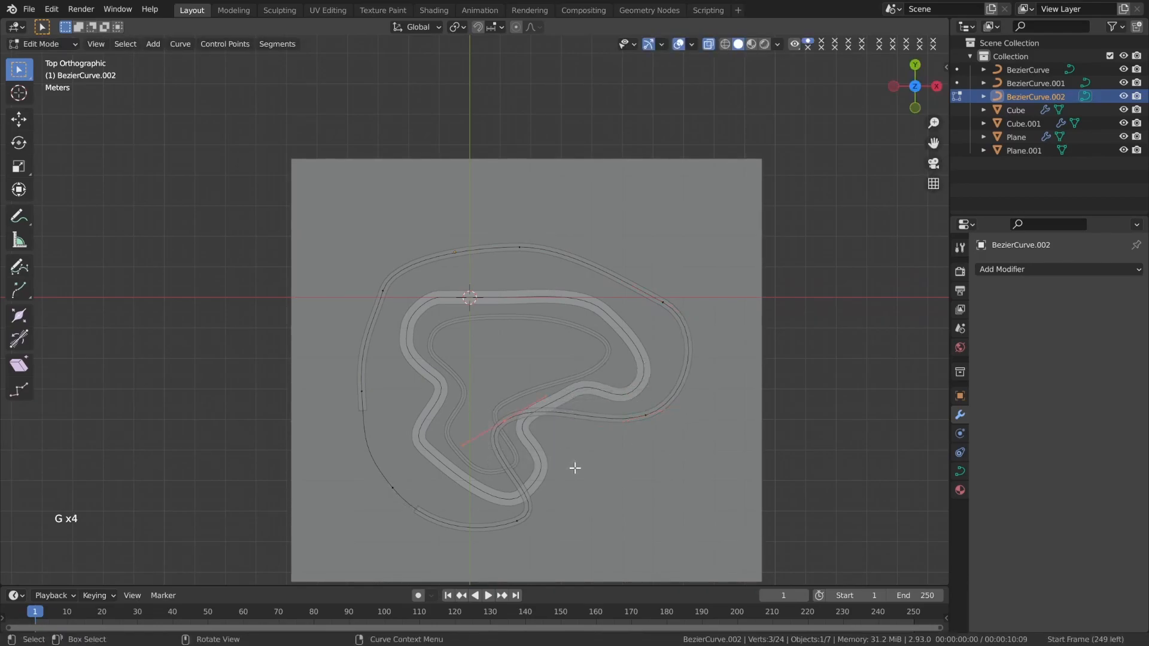
key(g)
click(657, 545)
drag(602, 379, 680, 441)
key(g)
click(682, 435)
key(g)
click(716, 441)
key(r)
click(617, 445)
Dissolve the extra control point at the bottom of the outer curve and return to Object Mode.
middle_drag(386, 424, 526, 506)
key(KP_7)
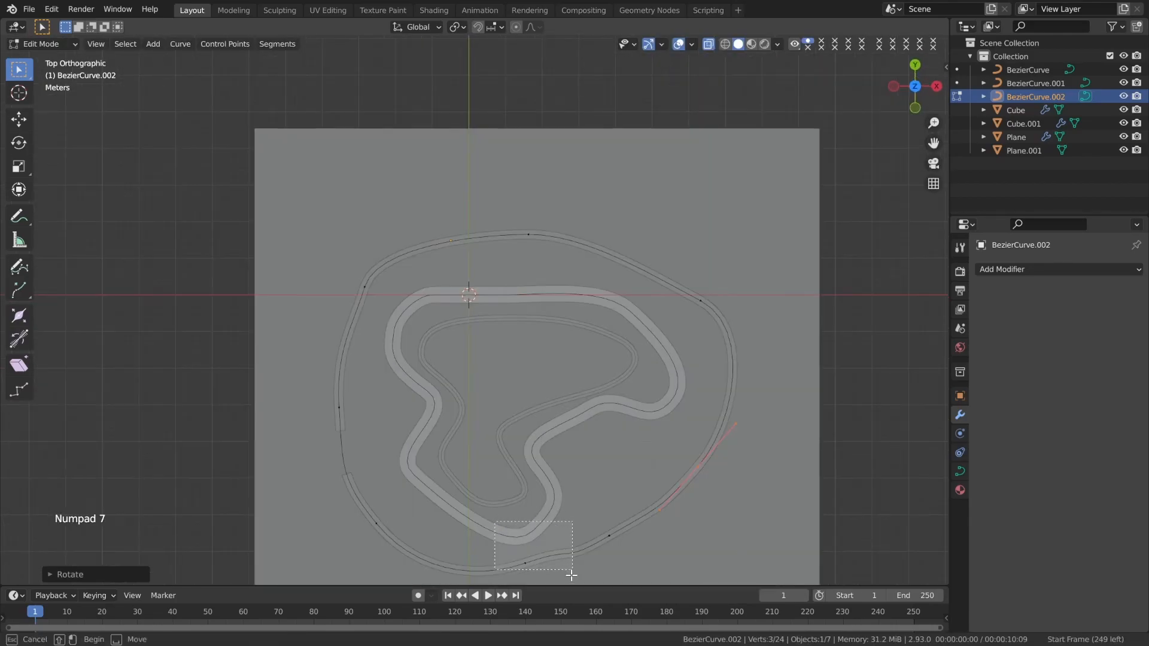
key(ctrl+x)
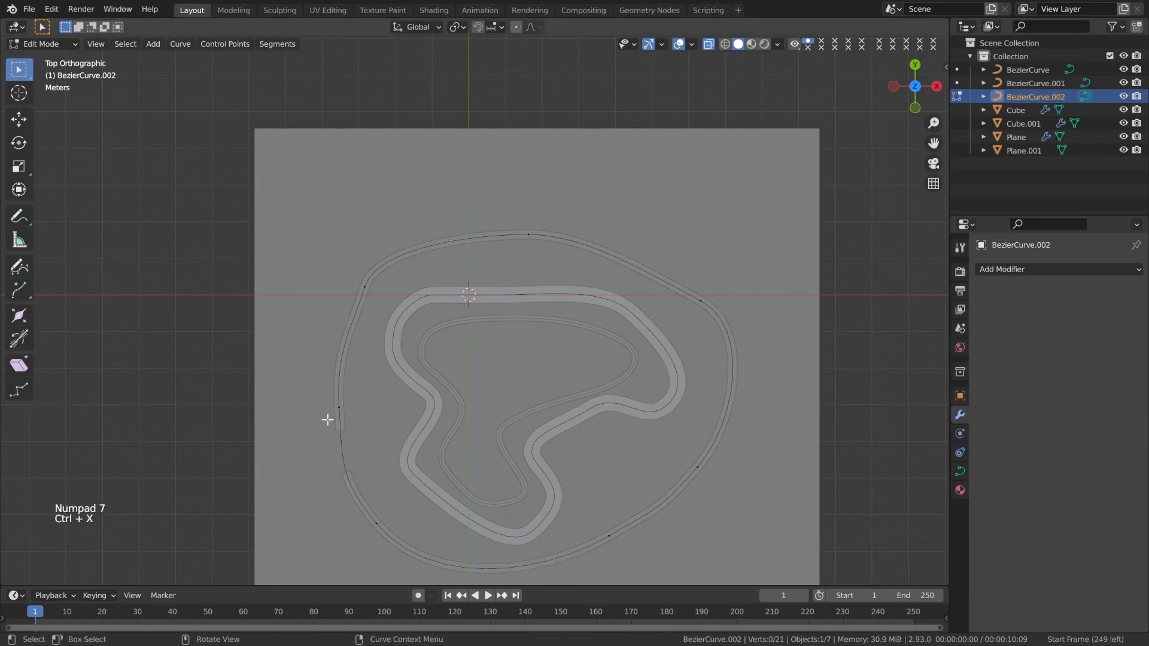
key(Tab)
Scale the outer barrier cube down and lower it slightly along Z so the strip sits on the ground plane.
middle_drag(373, 388, 426, 361)
key(alt+z)
click(440, 323)
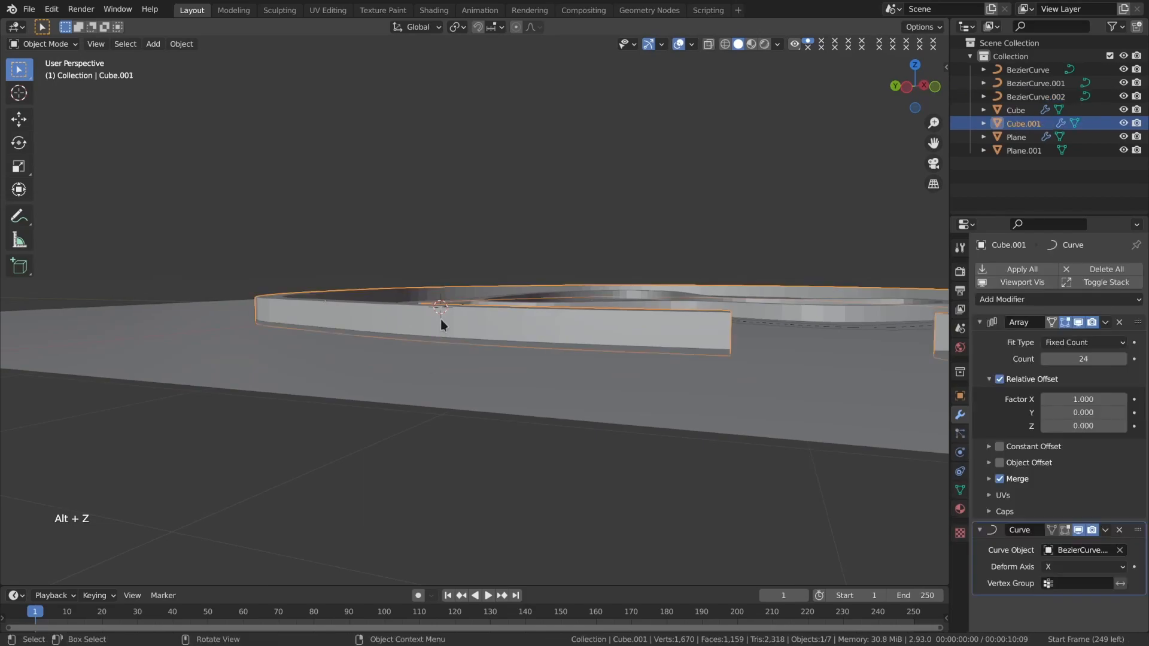
key(KP_1)
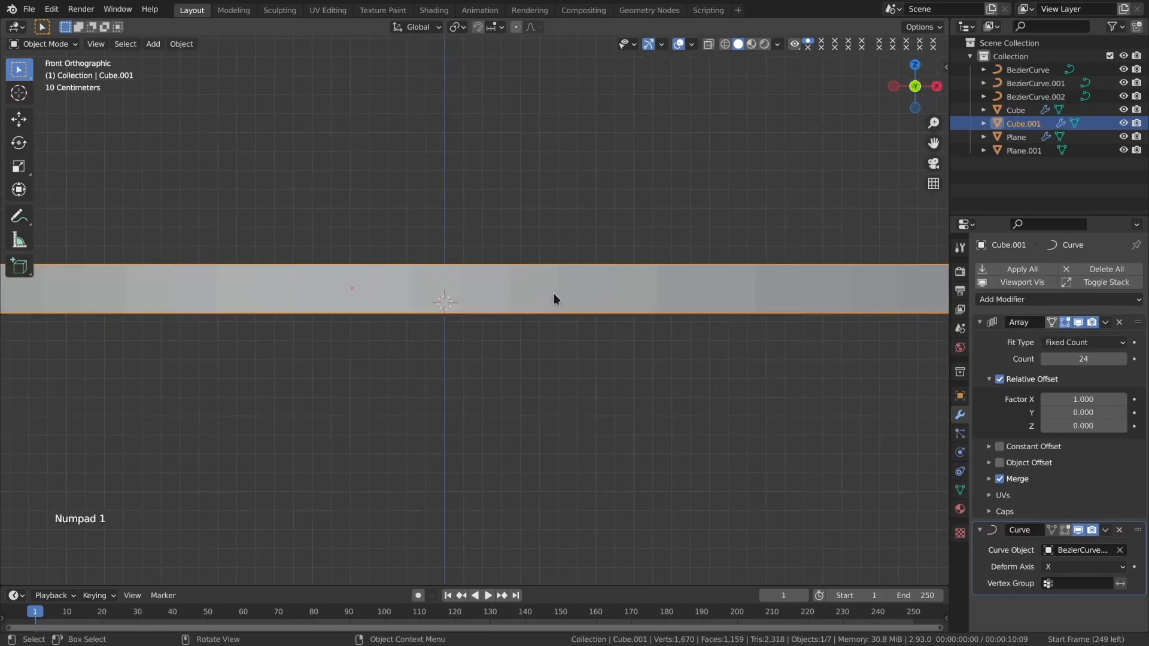
key(alt+z)
key(s)
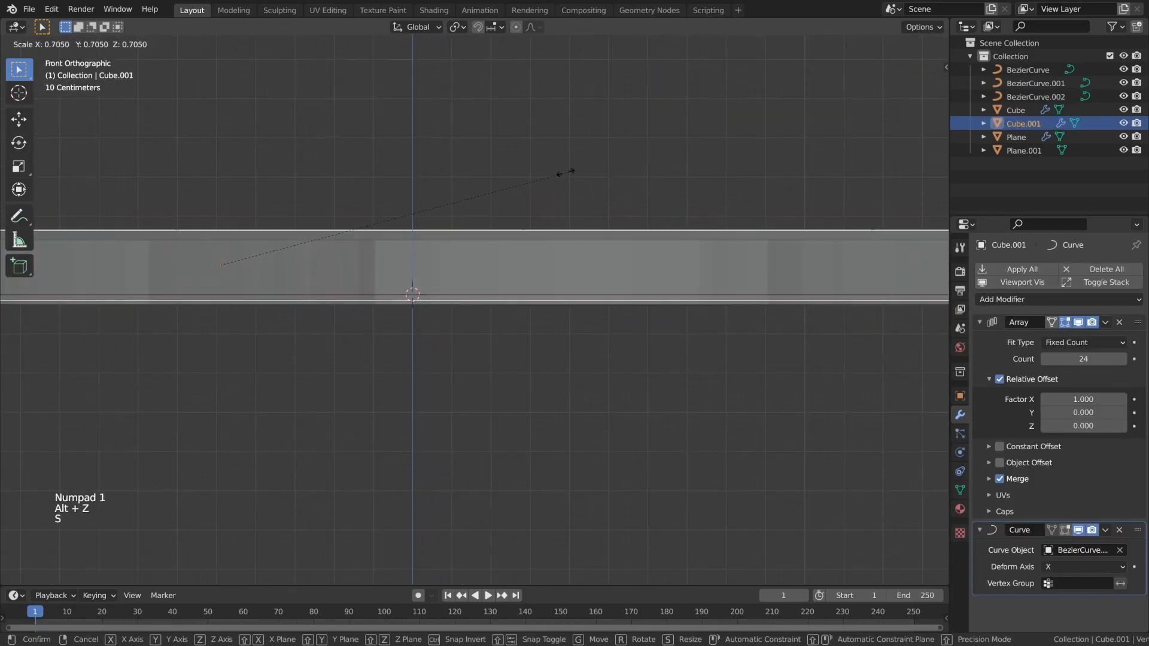
click(508, 179)
key(g)
key(z)
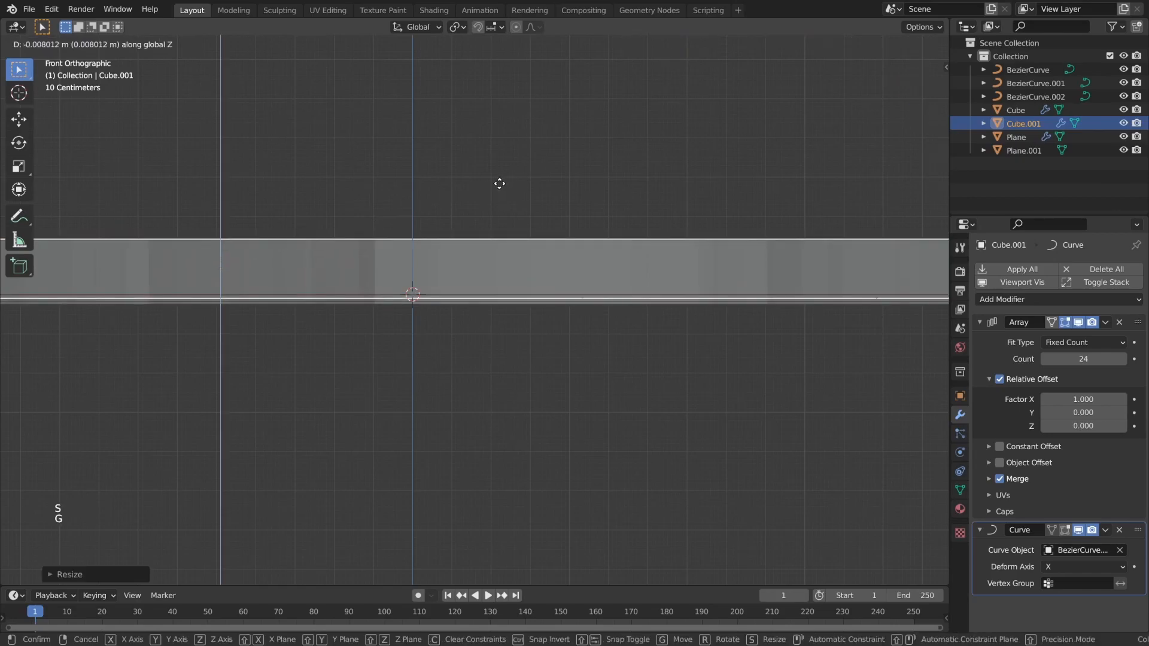
click(498, 184)
Raise the outer barrier's Array count to about 42 so the strip runs around the outer curve.
middle_drag(503, 187, 527, 236)
key(alt+z)
scroll(585, 230, down, 3)
key(alt+z)
key(alt+z)
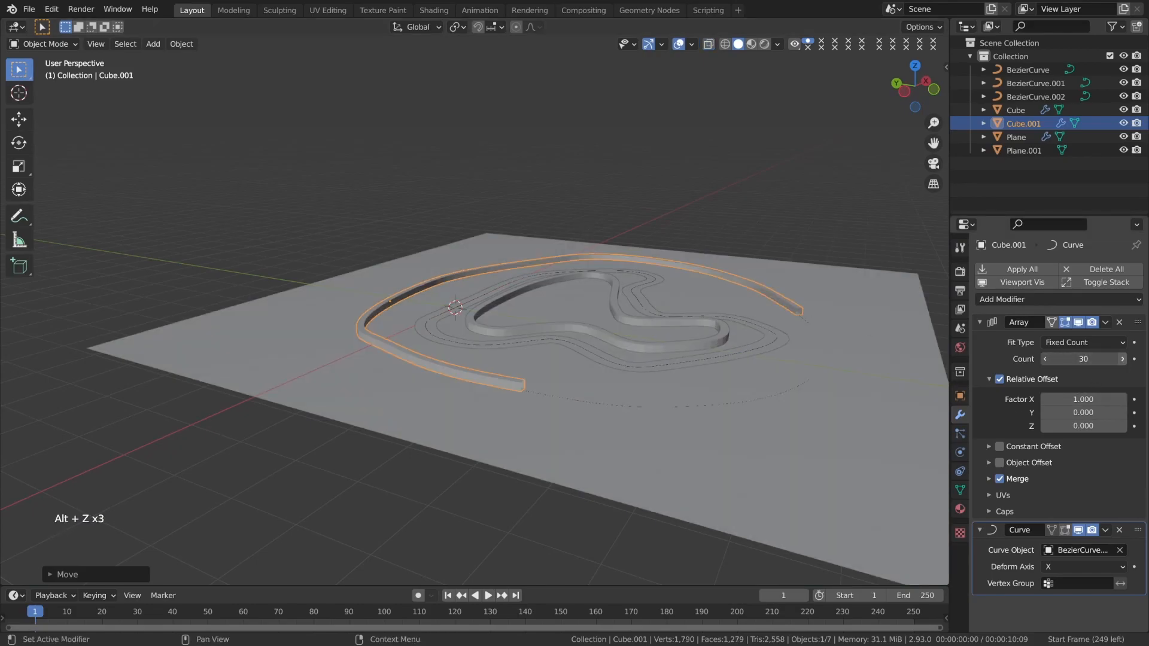
click(1122, 359)
click(1122, 359)
click(1122, 359)
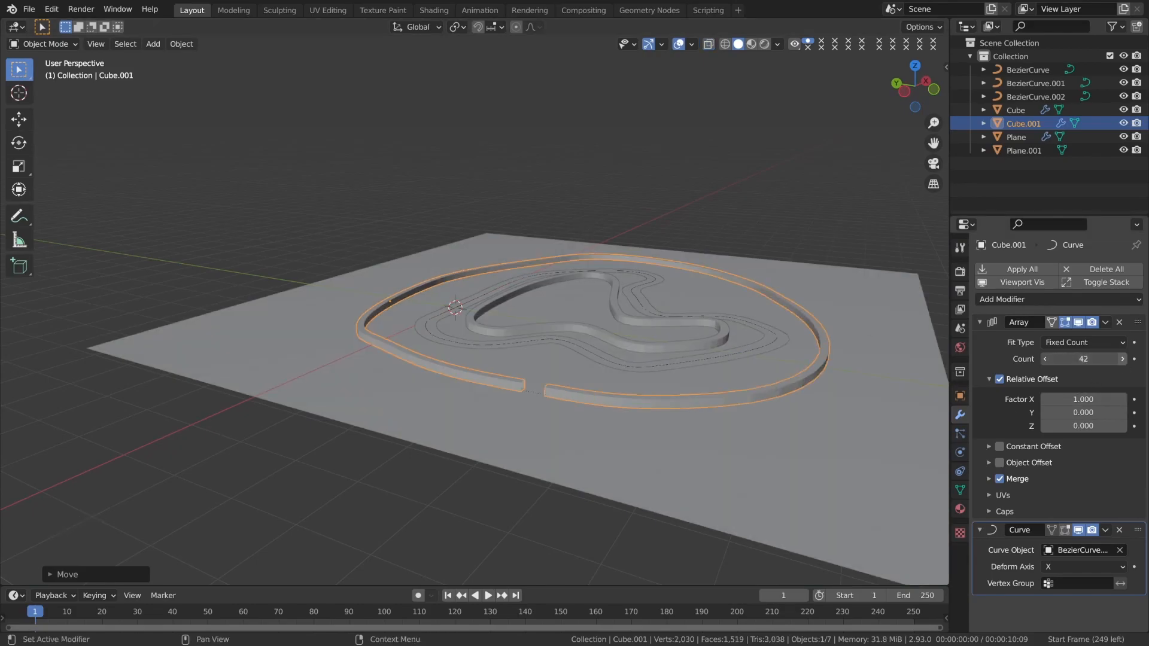
Select the ground plane and save the project file.
middle_drag(783, 362, 553, 280)
click(824, 192)
key(ctrl+s)
Place the 3D cursor on the ground between the track's outer edge and the outer barrier.
middle_drag(640, 336, 683, 336)
scroll(682, 336, up, 3)
middle_drag(574, 354, 635, 456)
scroll(632, 449, up, 3)
scroll(625, 438, down, 2)
middle_drag(530, 397, 472, 361)
alt+shift+drag(545, 234, 549, 230)
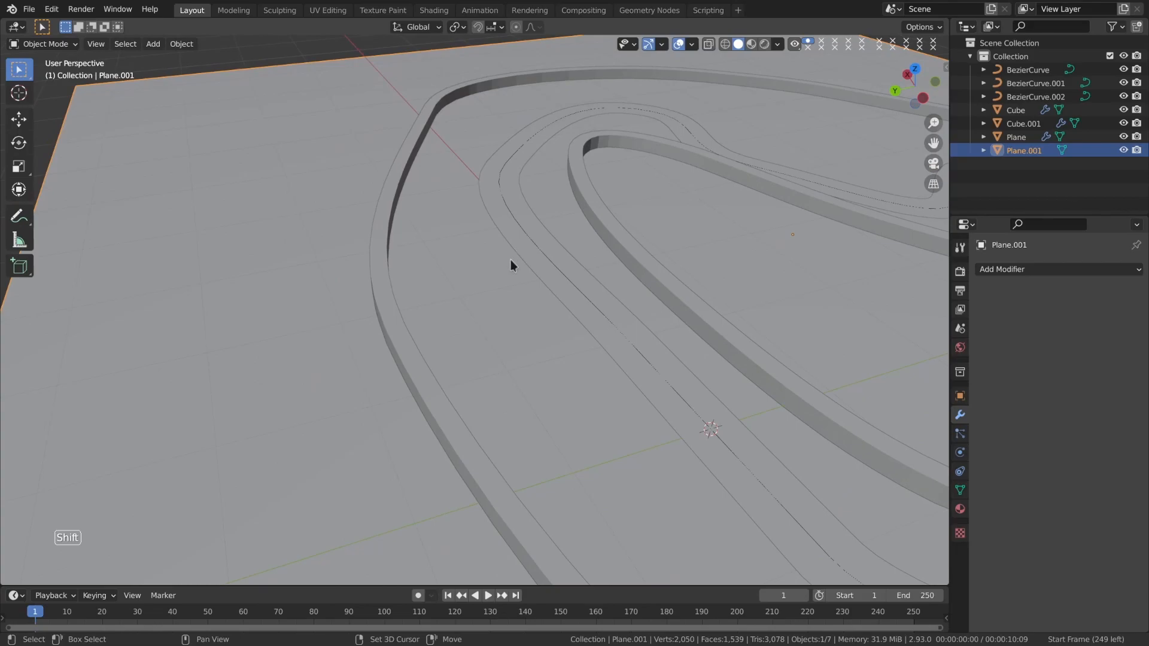
Add a cylinder with 16 vertices at the 3D cursor.
key(shift+a)
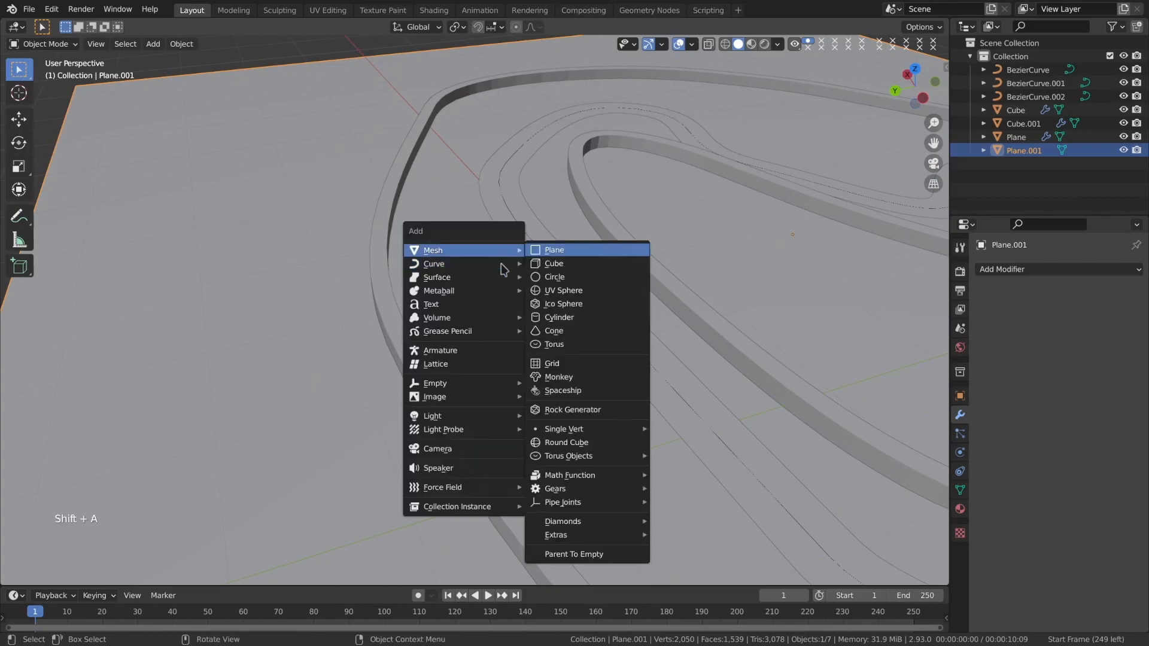
key(y)
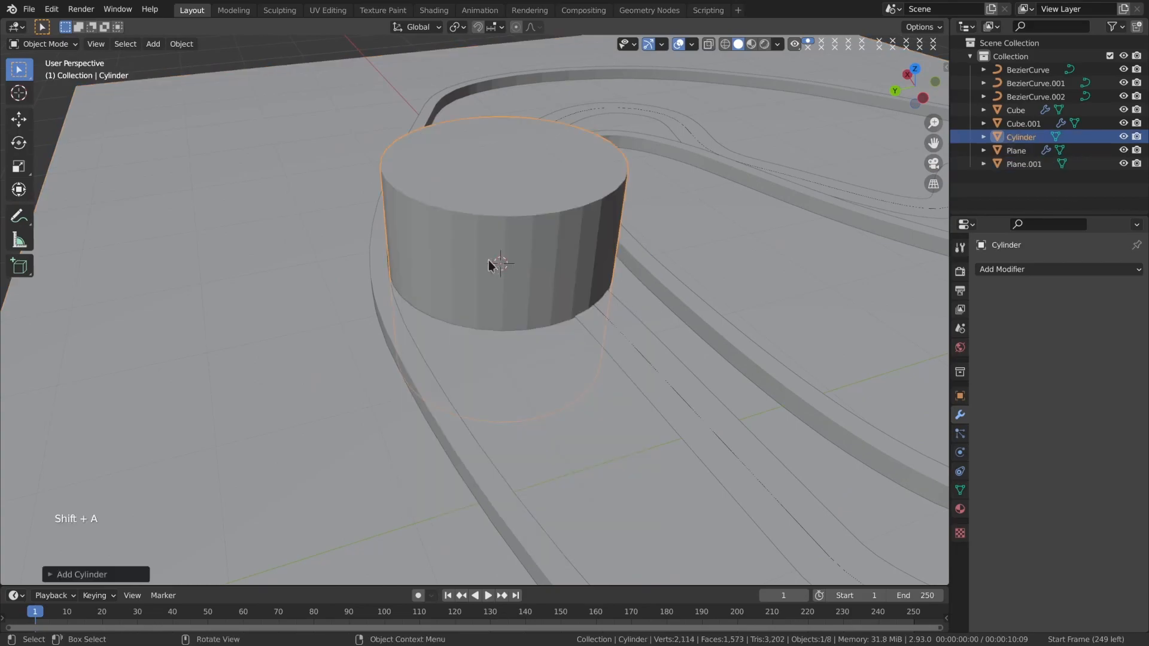
click(87, 575)
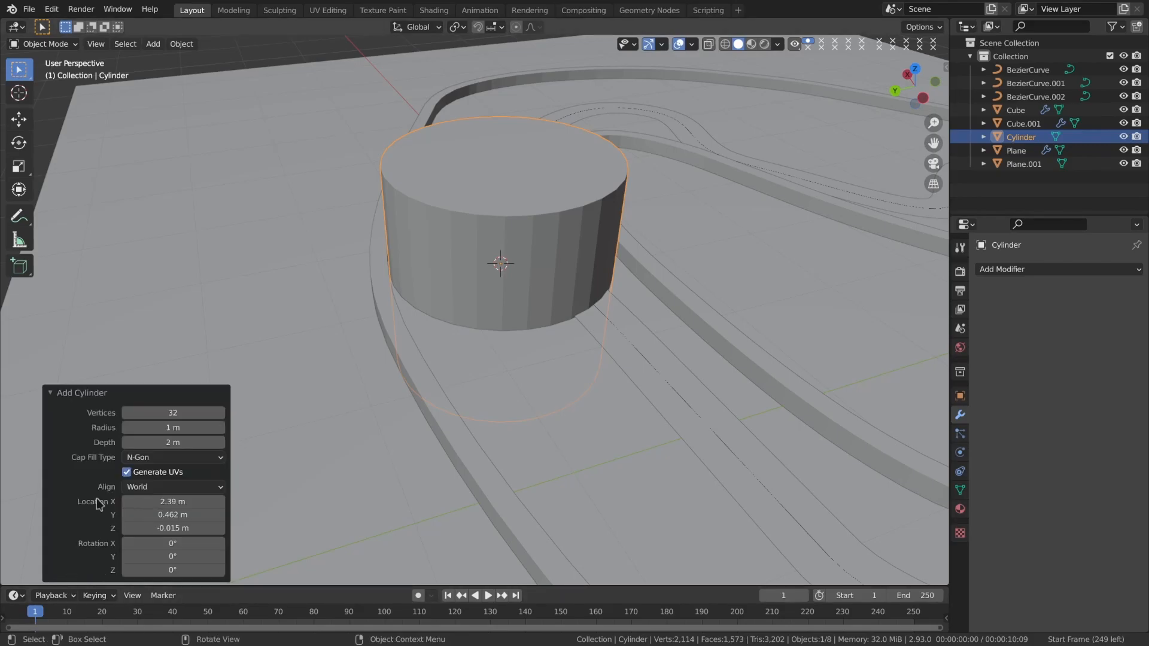
click(167, 414)
key(Return)
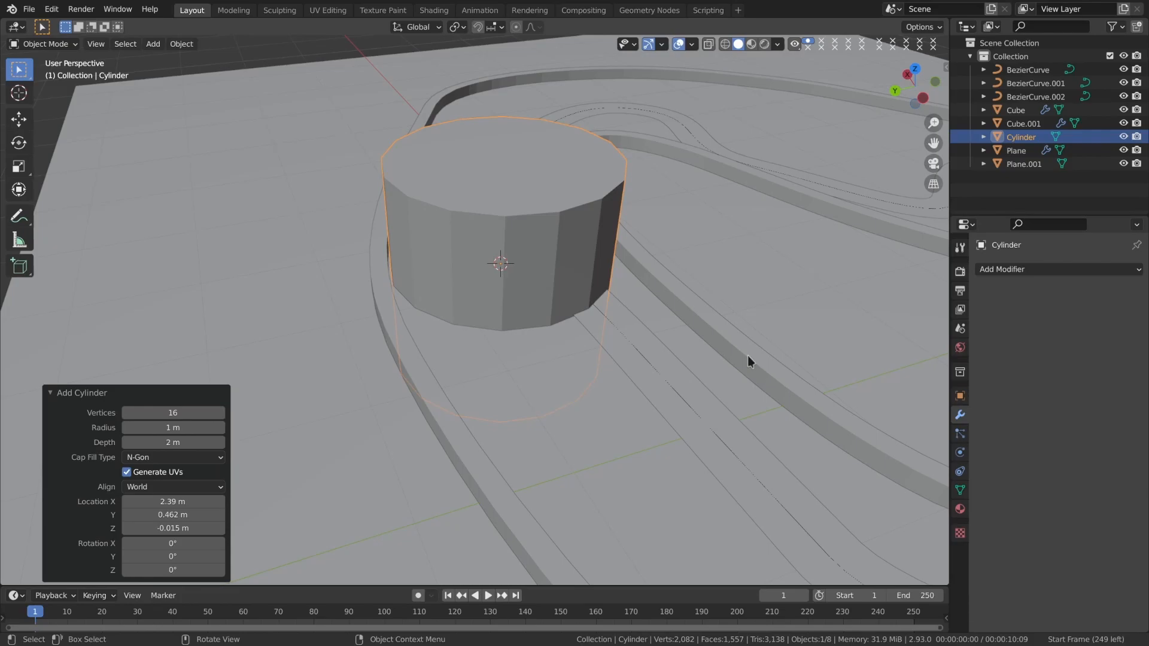
Shade the cylinder smooth and enable Auto Smooth at 30° for its normals.
right_click(727, 351)
click(730, 353)
click(956, 489)
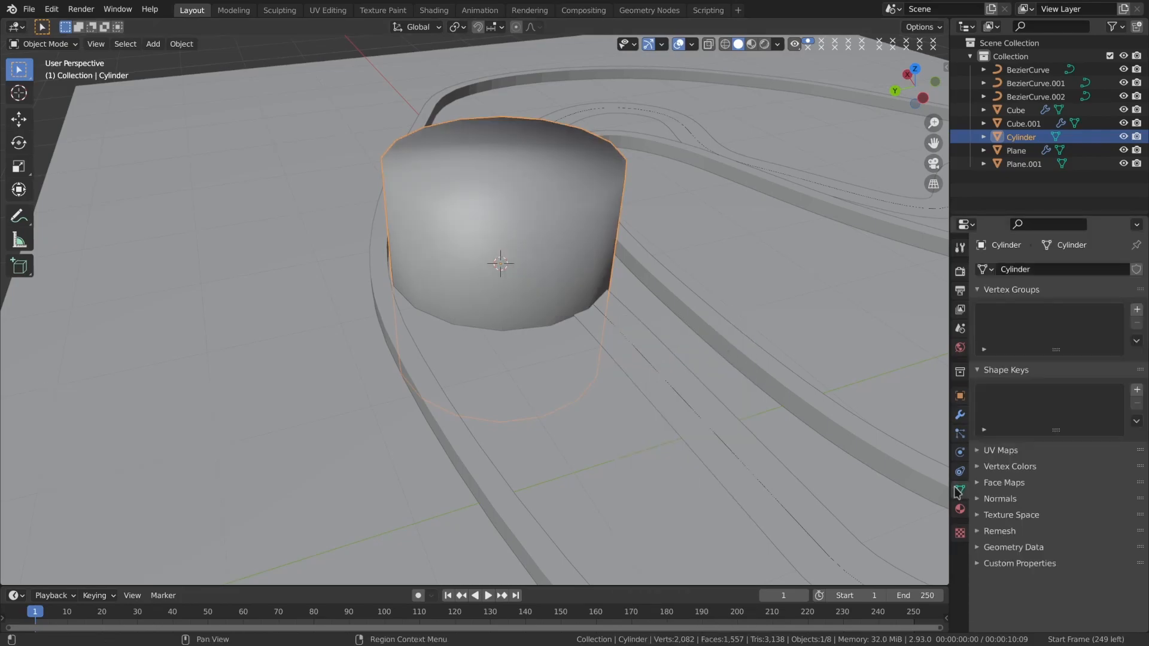
click(1000, 500)
click(1045, 519)
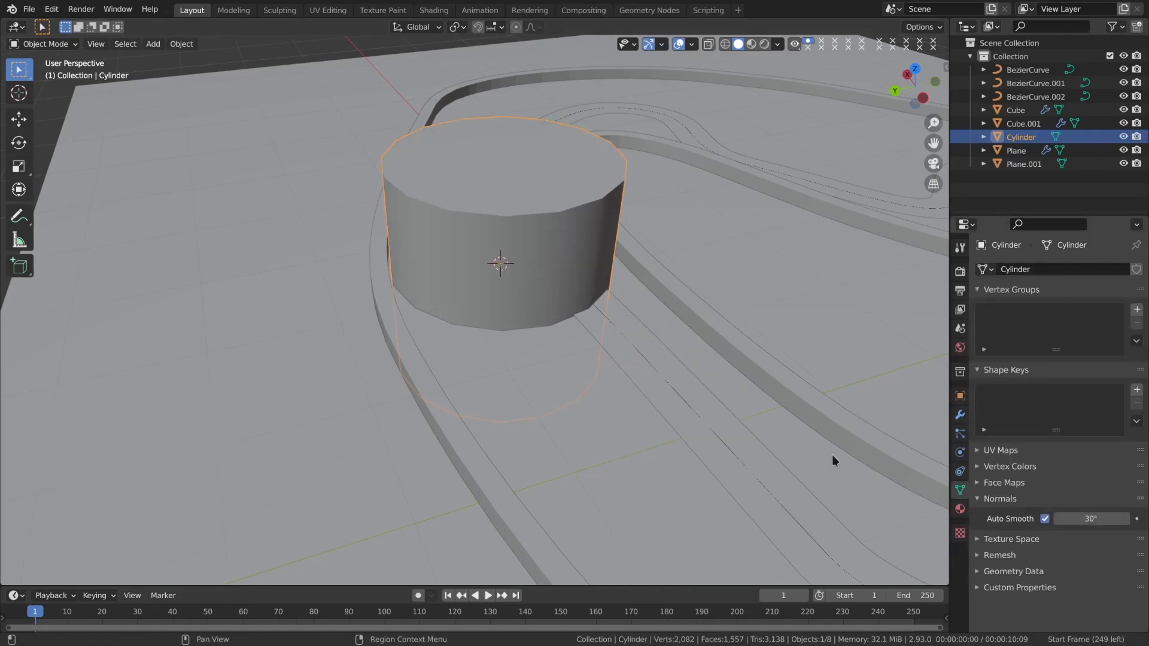
Scale the cylinder to about 0.208, shrink it further, and move it about -0.31 m along X.
key(s)
click(524, 256)
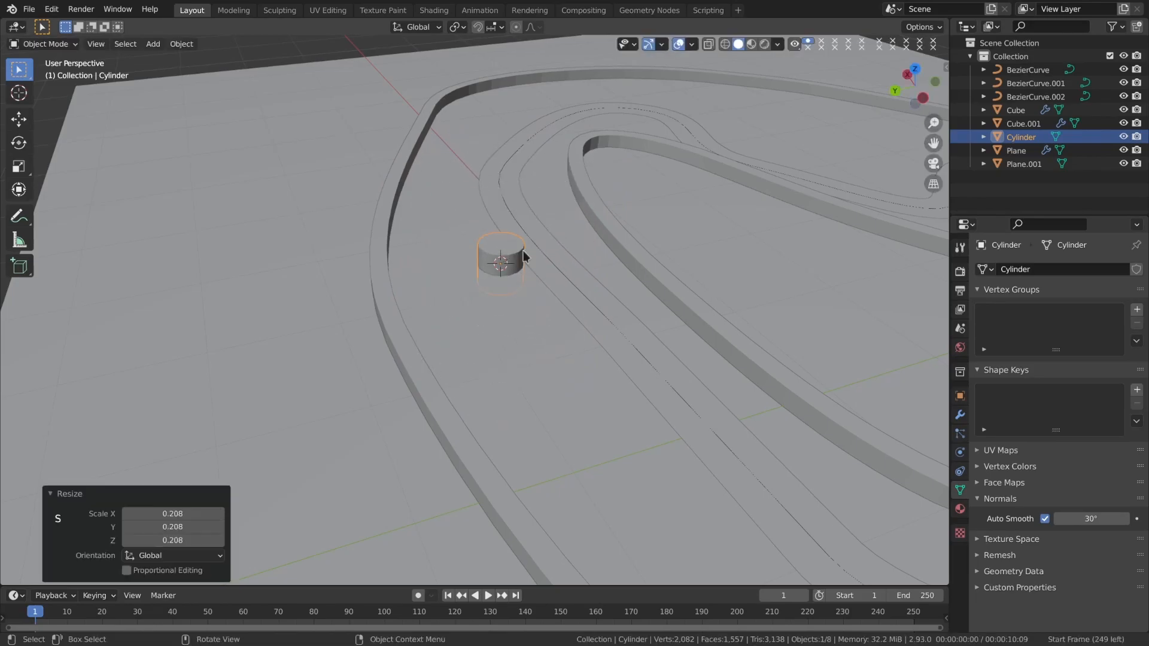
key(KP_7)
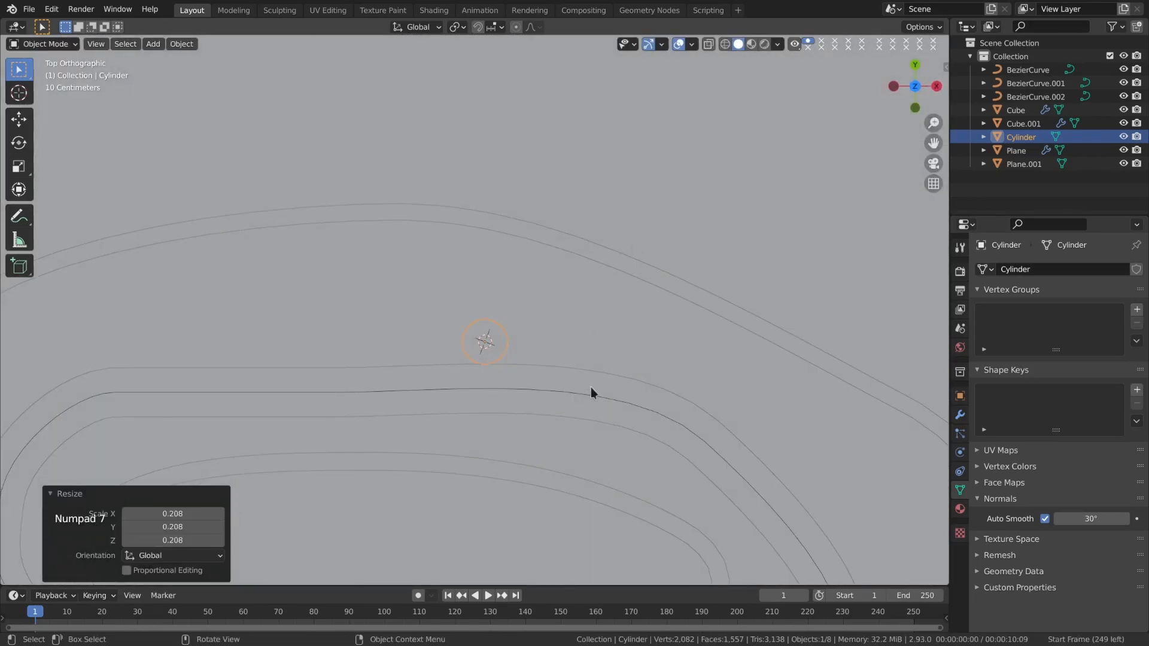
key(s)
click(527, 365)
key(g)
click(491, 364)
scroll(521, 404, up, 1)
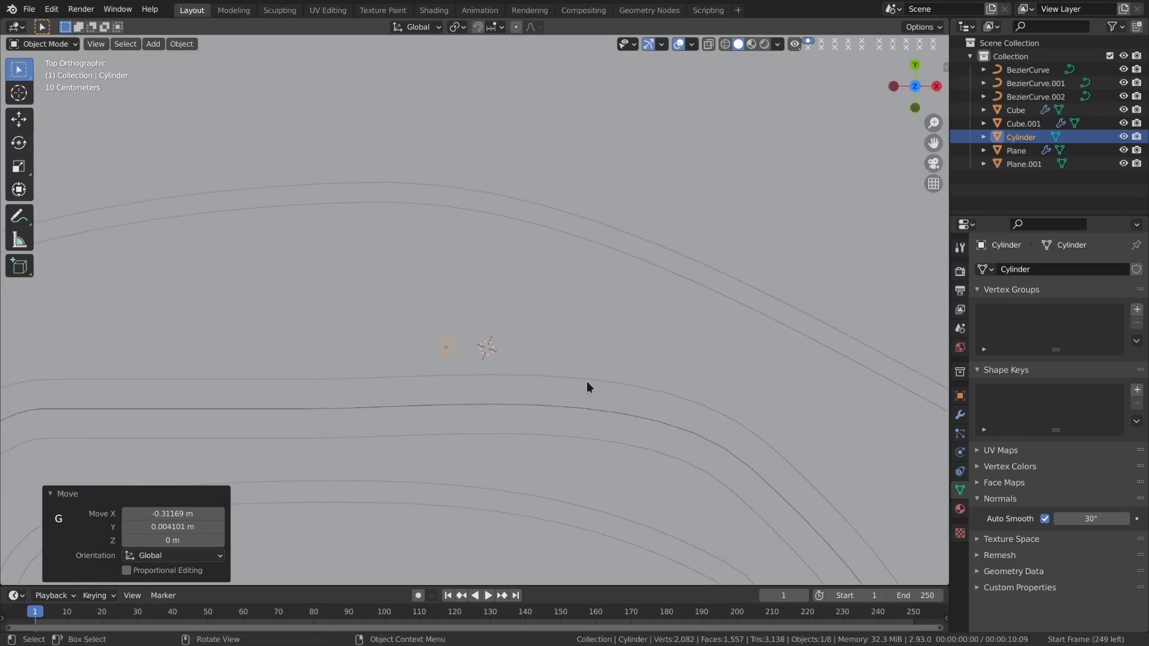
Resize the small cylinder again and move it about 0.42 m in X and -0.10 m in Y towards the track edge.
key(s)
click(526, 373)
key(g)
click(588, 391)
Stretch the cylinder along Z into a tall pole and raise it about 0.34 m.
alt+drag(588, 391, 574, 350)
key(s)
key(z)
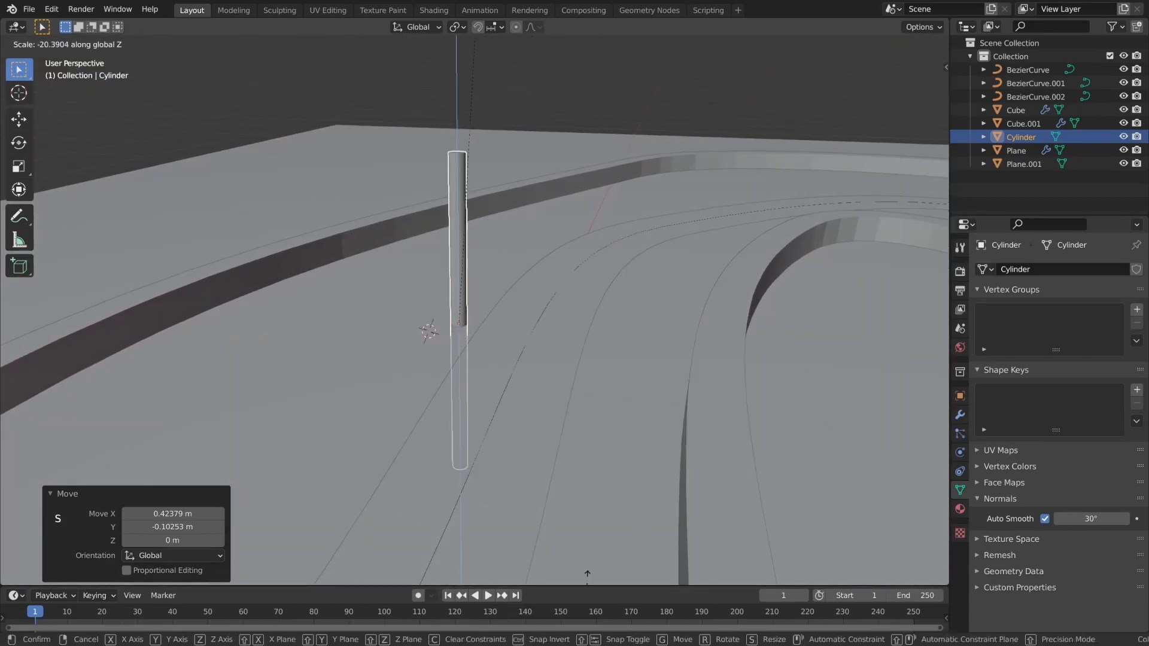
click(566, 246)
key(g)
key(z)
click(572, 167)
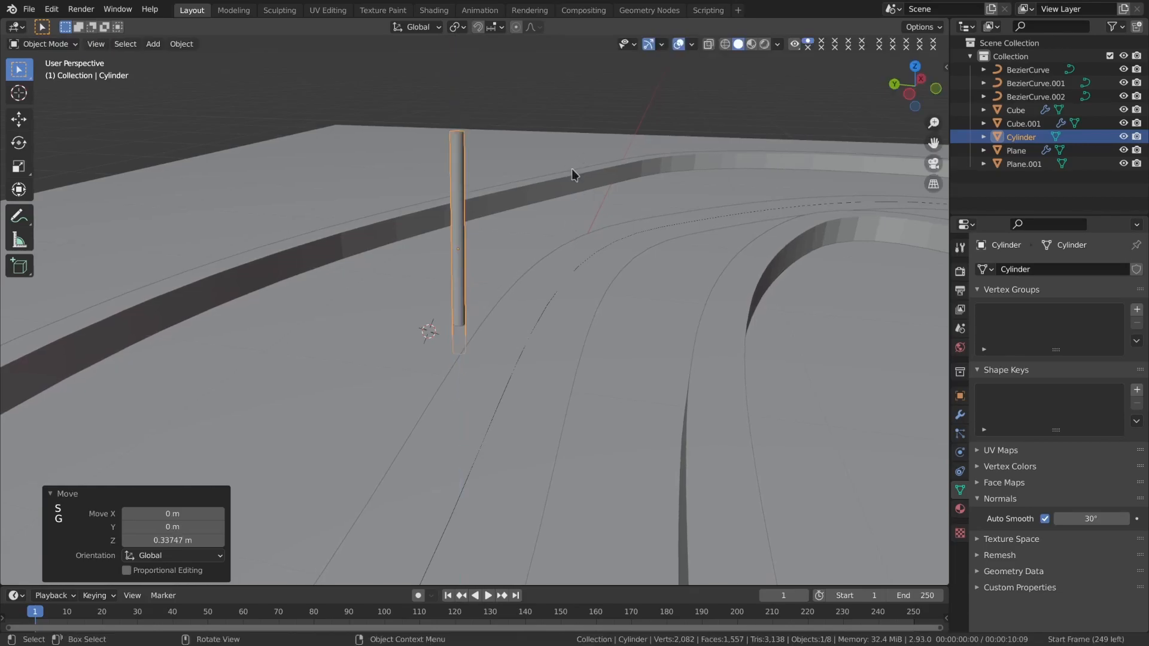
Scale the whole pole down and lower it about 0.14 m along Z so its base meets the ground.
key(s)
click(554, 207)
key(g)
key(z)
click(550, 239)
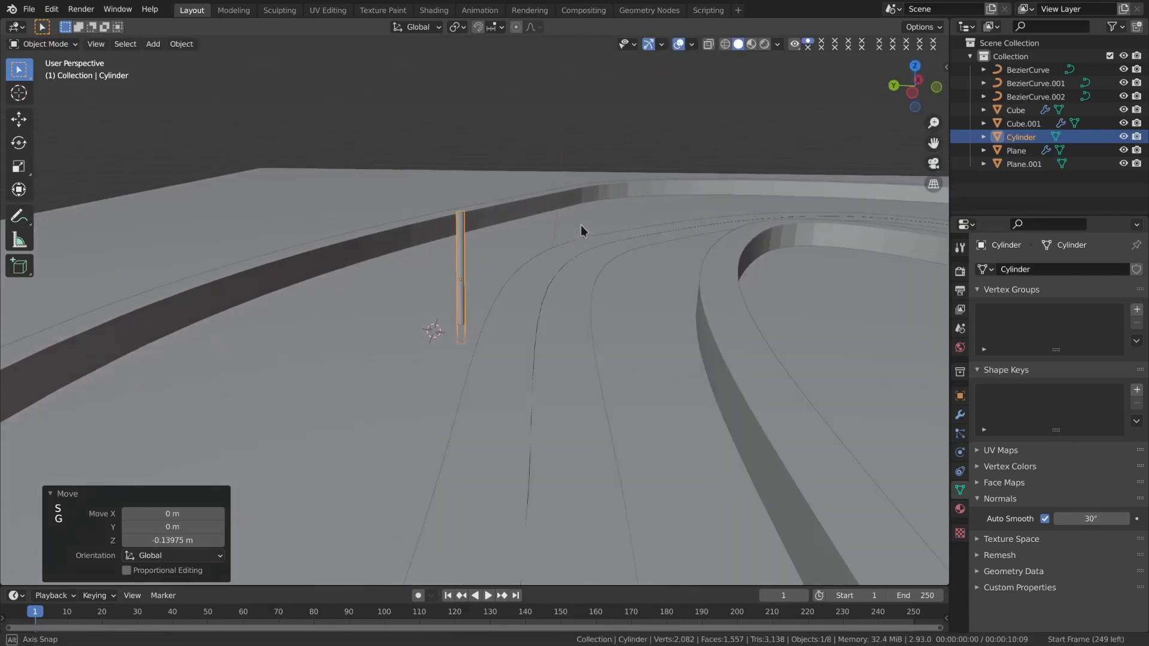
Move the pole about 0.13 m along Y away from the track and duplicate it about -0.87 m along Y across the track.
key(KP_7)
key(g)
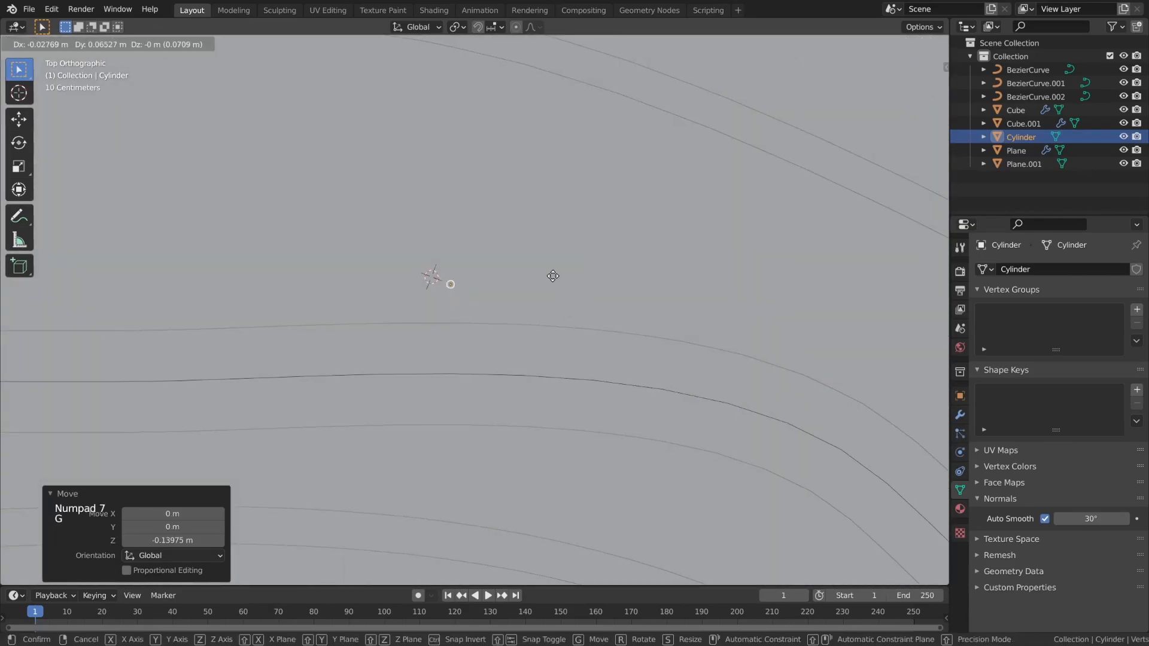
click(563, 270)
key(shift+d)
key(y)
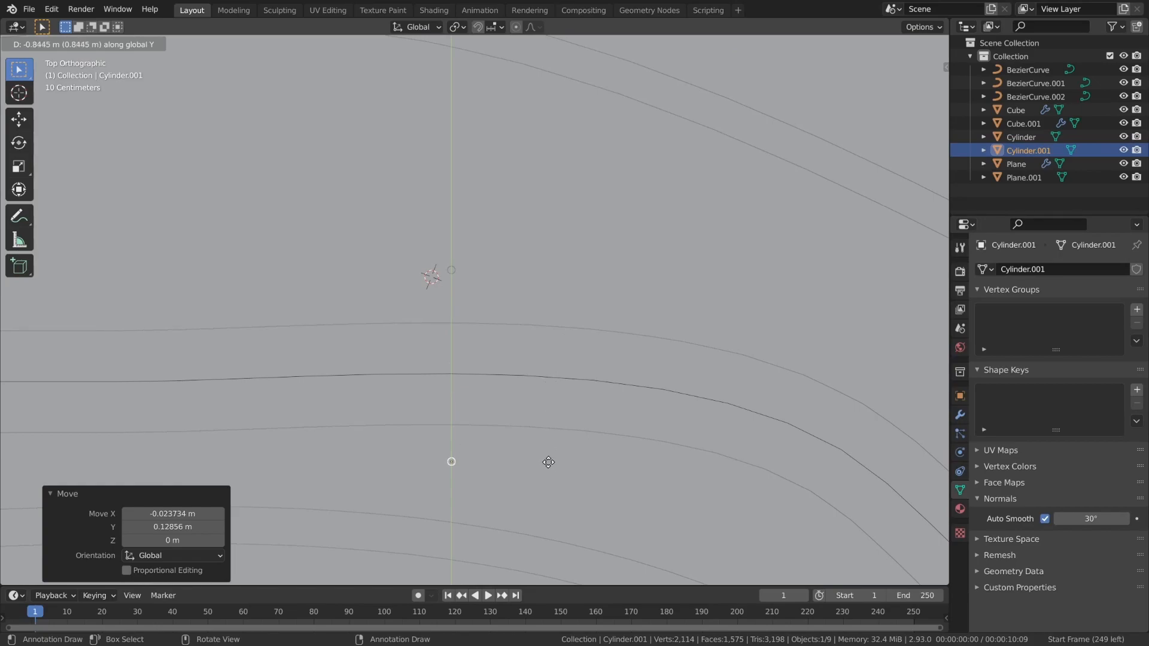
click(552, 469)
Shift the duplicated pole about 0.04 m along Y, closer to the track's inner edge.
middle_drag(552, 469, 714, 323)
middle_drag(411, 236, 550, 209)
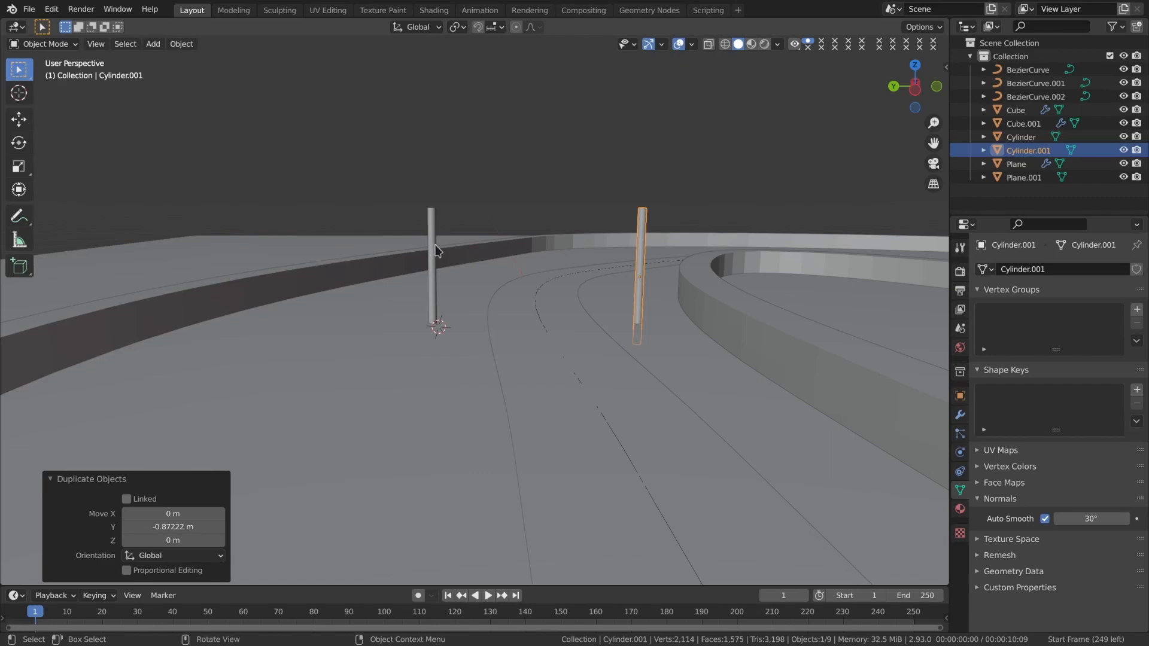
key(g)
key(y)
click(537, 271)
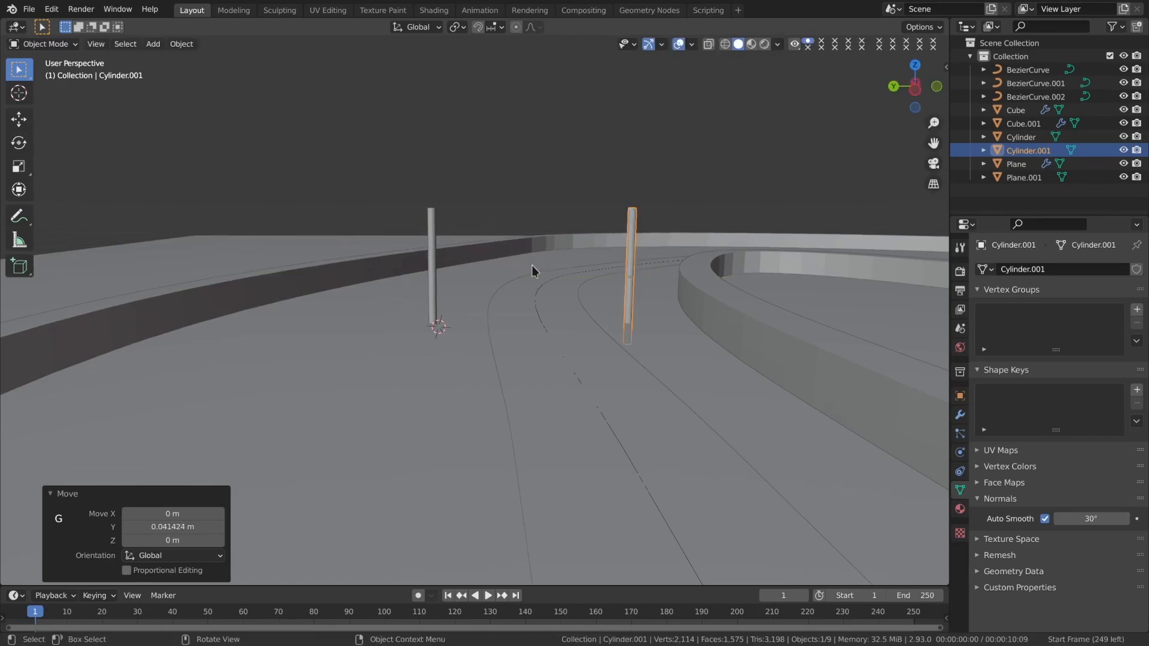
Move the outer pole about -0.07 m along Y toward the track and join both poles into one object.
click(440, 248)
key(g)
key(y)
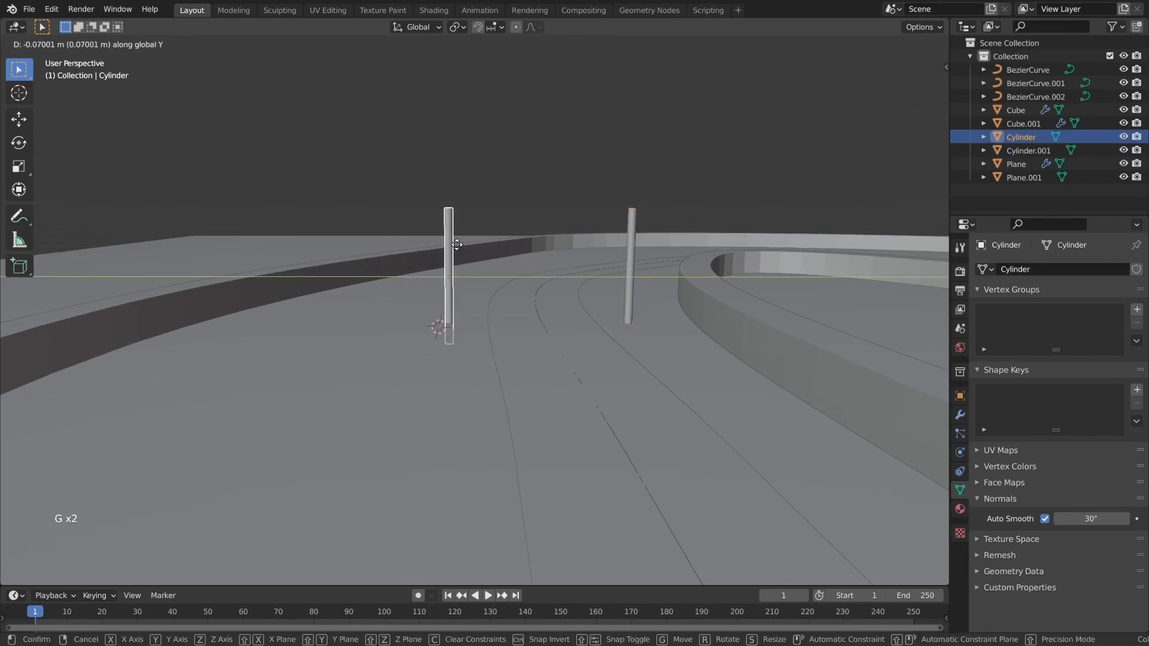
click(460, 246)
middle_drag(599, 240, 566, 247)
shift+click(626, 244)
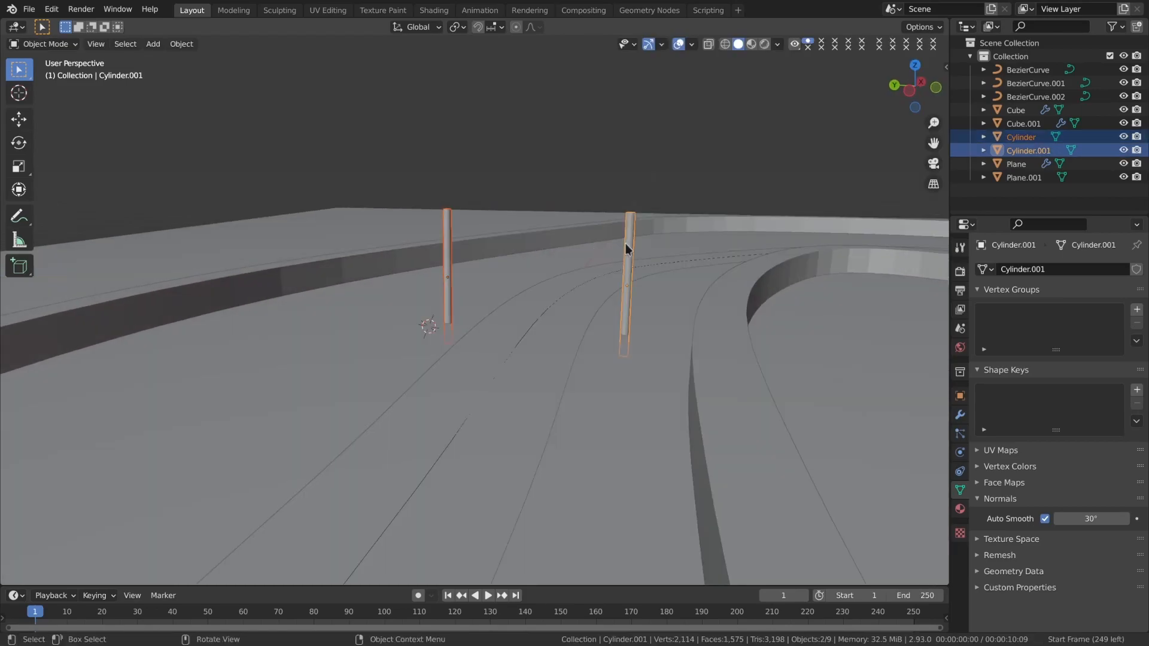
key(ctrl+j)
Cut one centred edge loop around each of the two joined poles.
key(Tab)
scroll(585, 179, up, 1)
key(alt+a)
alt+scroll(592, 151, up, 1)
mouse_move(593, 152)
shift+middle_down()
mouse_move(562, 198)
mouse_move(593, 174)
shift+middle_up()
scroll(592, 174, up, 2)
key(ctrl+r)
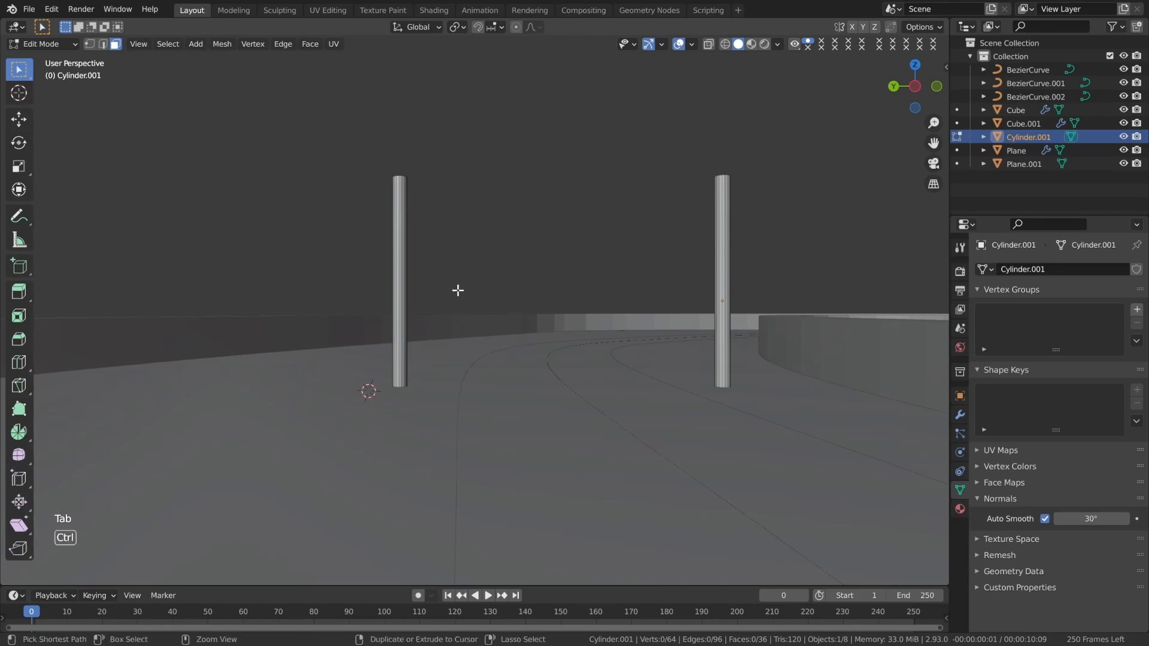
click(395, 288)
right_click(419, 288)
key(ctrl+r)
click(702, 265)
right_click(702, 265)
Select the middle edge loops of both poles and slide them upward by a factor of 0.314.
scroll(429, 331, up, 5)
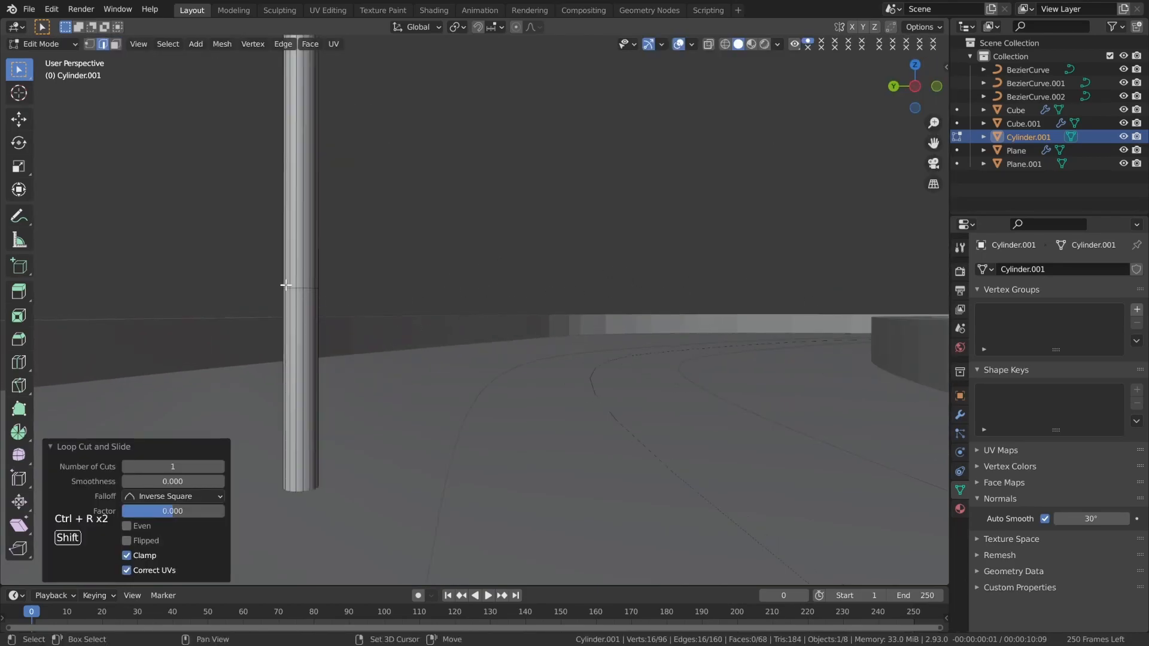
scroll(300, 287, up, 3)
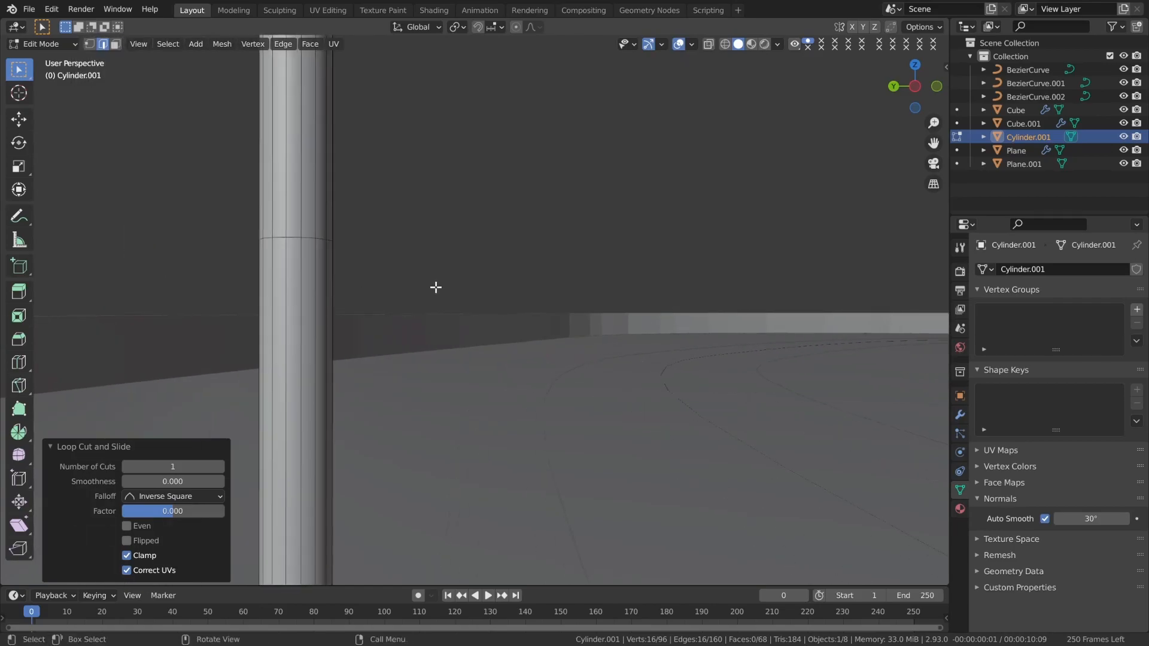
alt+shift+click(292, 236)
scroll(467, 246, down, 7)
middle_drag(566, 248, 503, 270)
scroll(503, 270, down, 3)
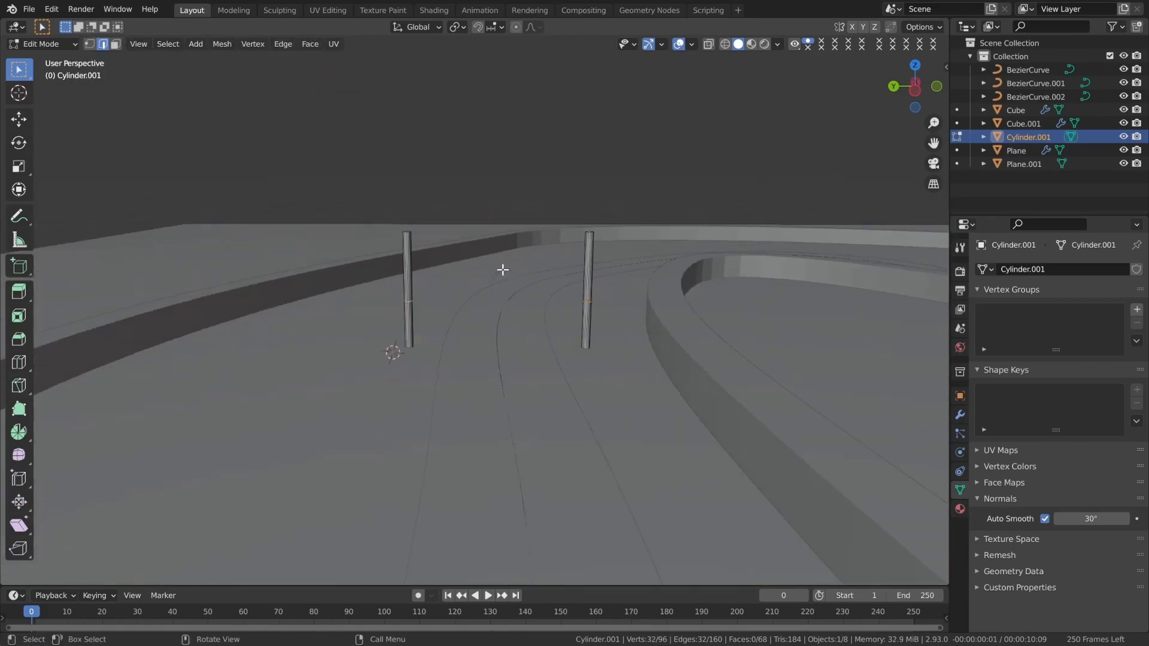
key(g)
key(z)
key(g)
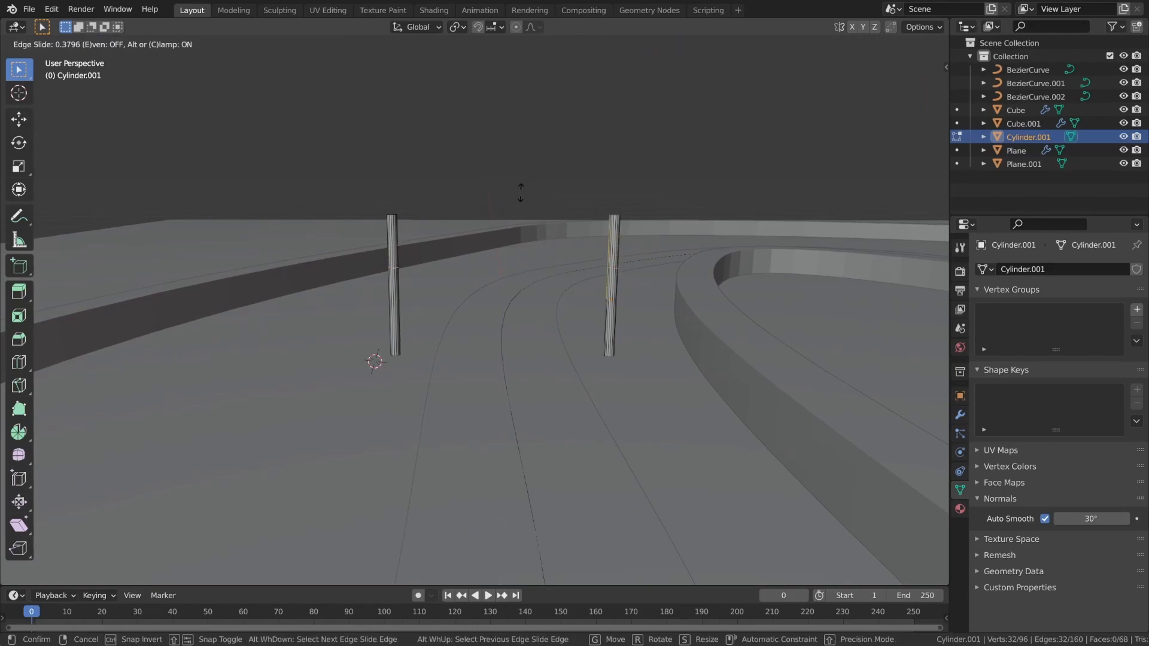
click(520, 196)
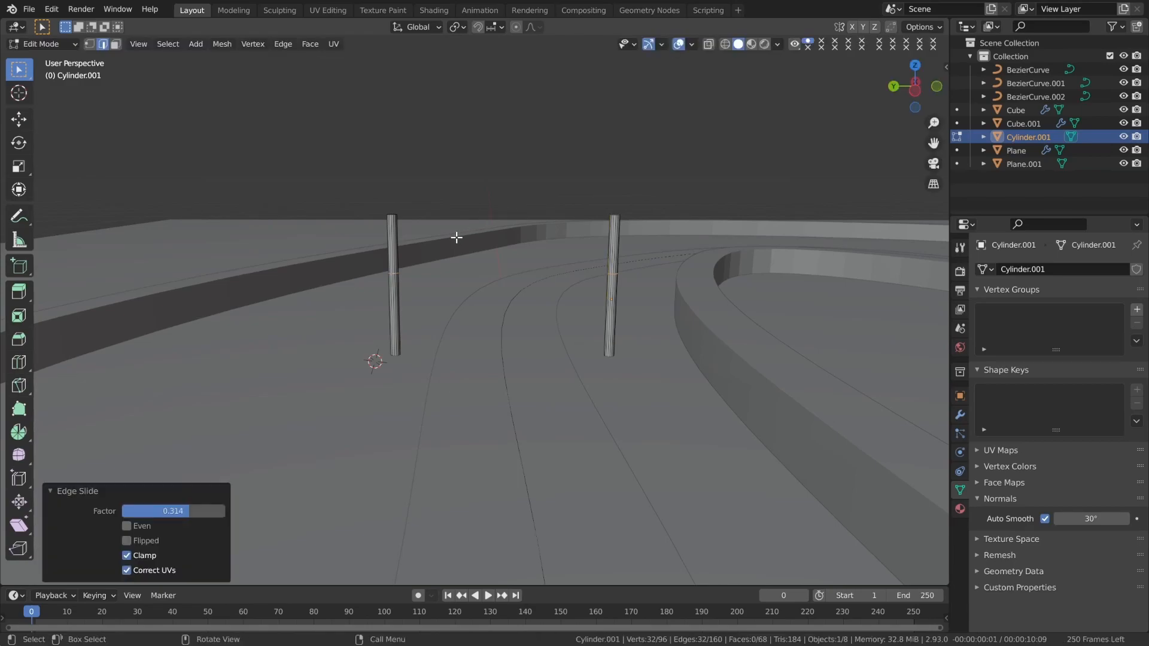
Cut another centred edge loop into the upper section of each pole.
key(ctrl+r)
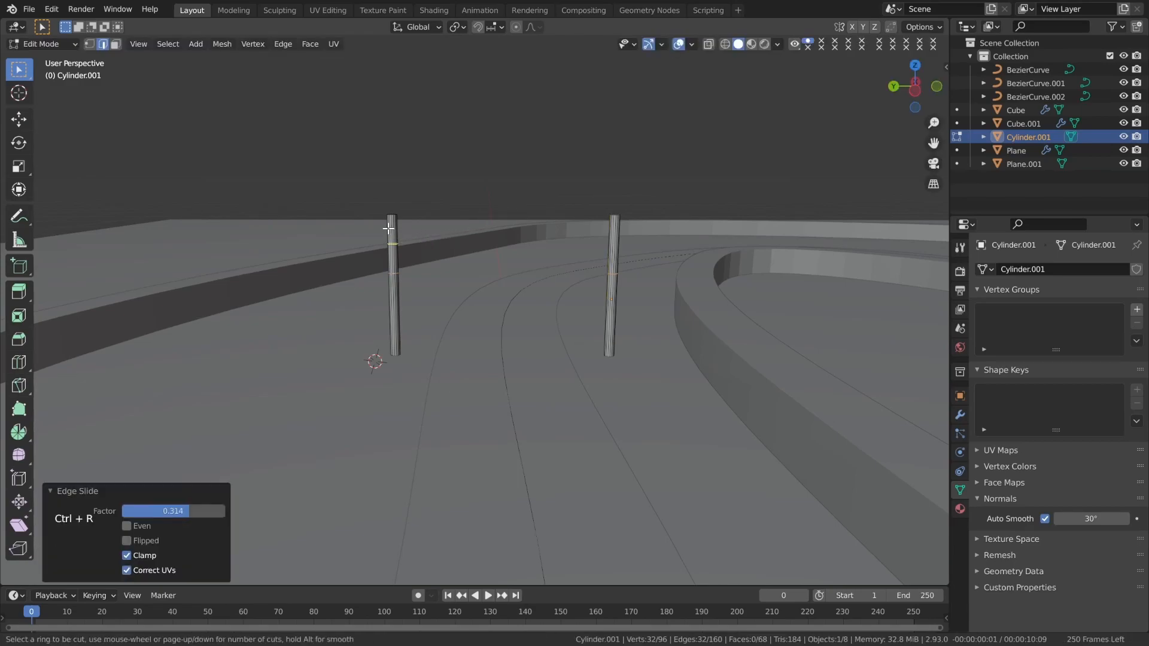
click(388, 228)
right_click(390, 230)
key(ctrl+r)
click(625, 242)
right_click(632, 248)
Select the new upper edge loops on both poles and slide them toward the pole tops by a factor of 0.738.
scroll(538, 242, up, 3)
alt+shift+drag(349, 210, 392, 218)
scroll(392, 207, up, 4)
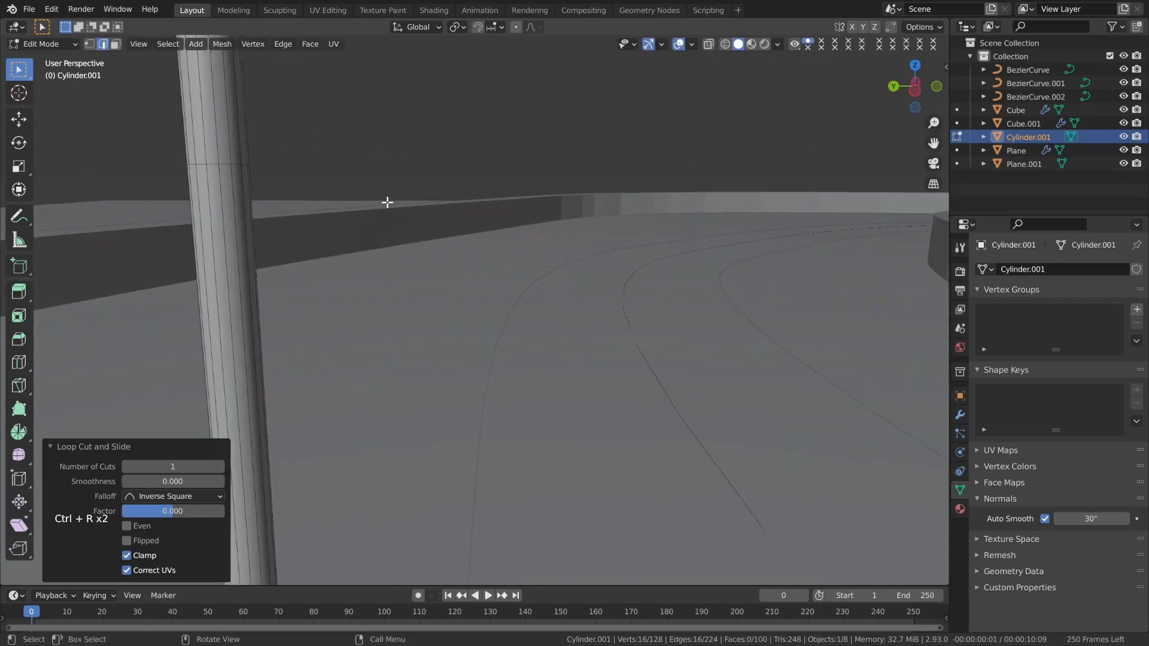
scroll(359, 175, down, 2)
alt+shift+drag(354, 170, 338, 152)
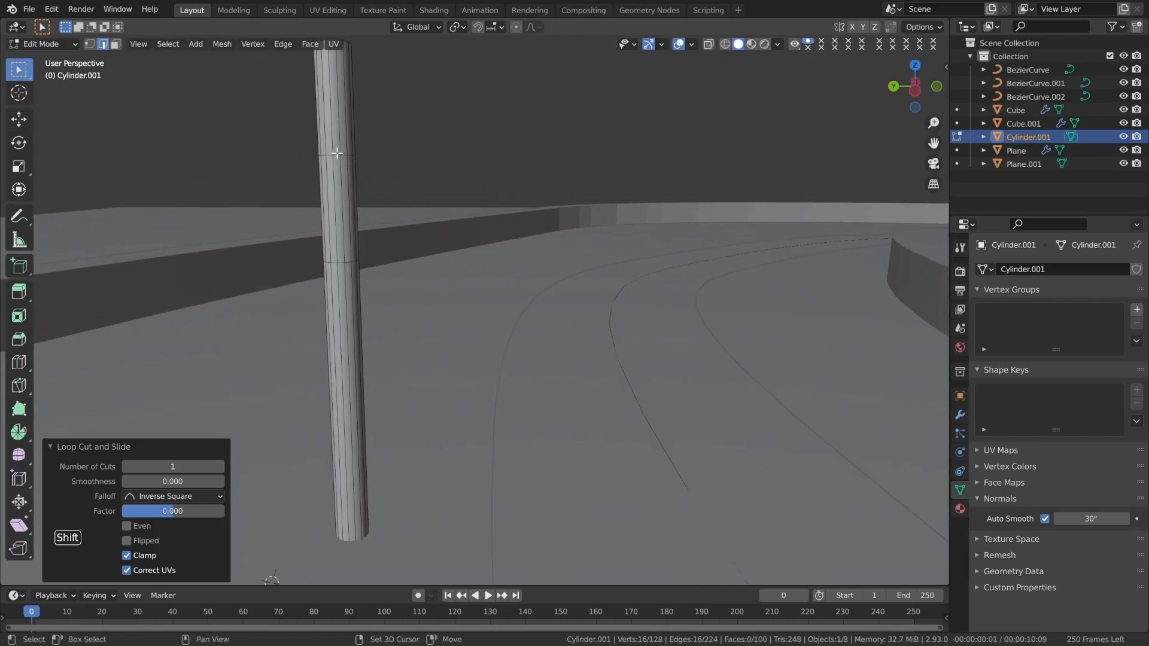
shift+double_click(337, 153)
scroll(355, 152, down, 5)
key(g)
key(z)
right_click(533, 225)
key(g)
click(531, 199)
Select the column of track-facing vertices on the outer pole through the mesh, leaving out the bottom vertex.
alt+drag(531, 198, 275, 170)
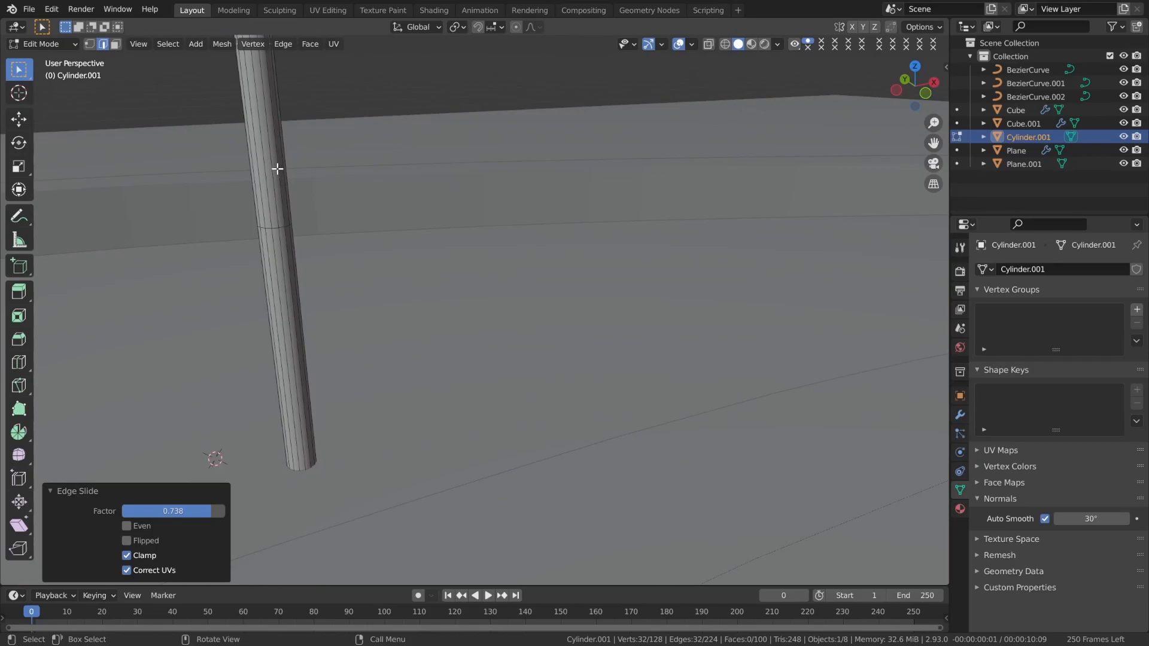
click(275, 170)
scroll(334, 183, down, 2)
key(KP_7)
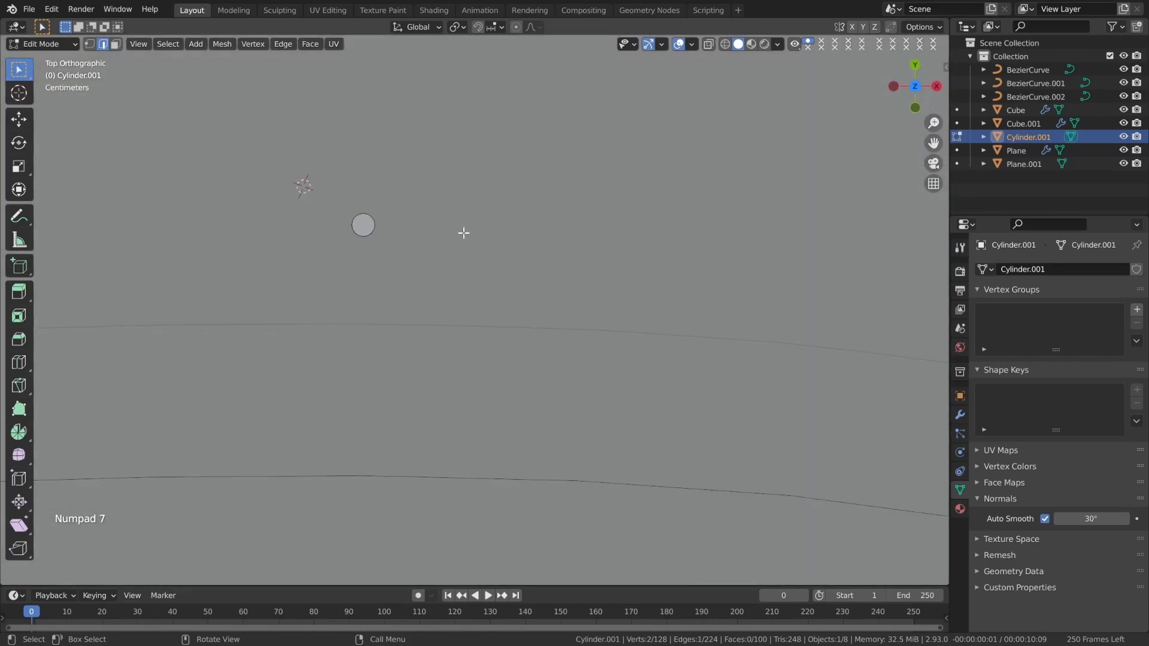
key(alt+z)
scroll(450, 291, up, 2)
key(alt+KP_1)
scroll(383, 251, up, 4)
alt+shift+drag(401, 292, 404, 311)
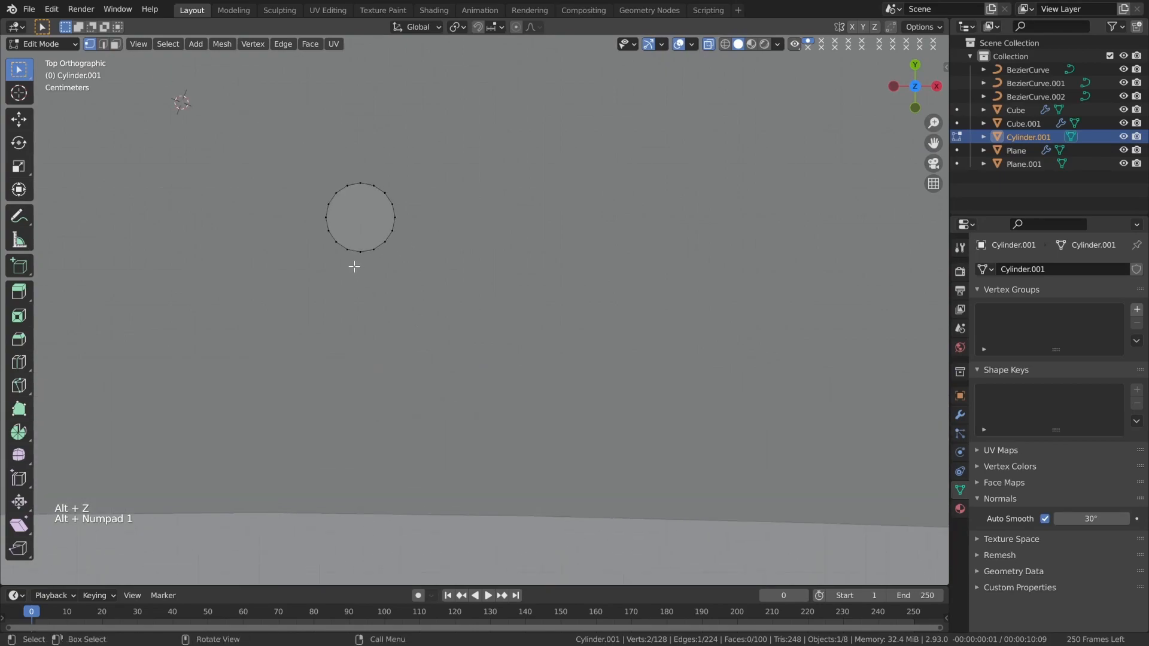
drag(351, 244, 367, 206)
scroll(367, 207, down, 2)
ctrl+drag(494, 434, 408, 352)
scroll(409, 351, down, 1)
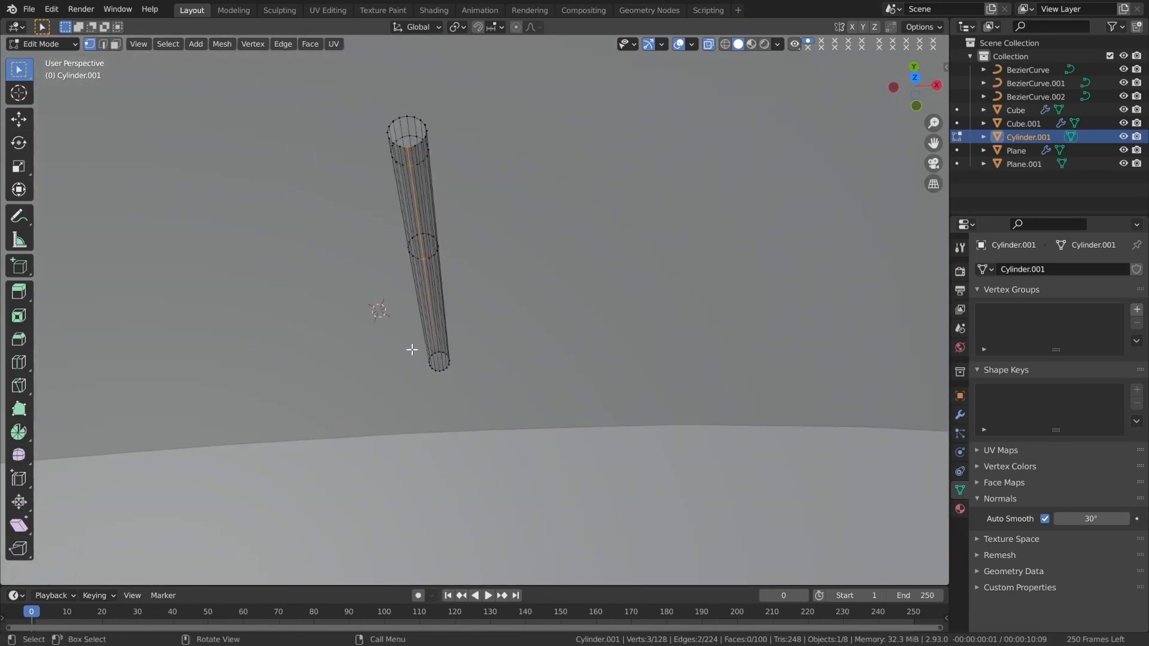
Add the inner pole's matching column of track-facing vertices to the selection, without its bottom vertex.
key(KP_7)
alt+shift+drag(513, 470, 599, 130)
scroll(557, 171, up, 5)
shift+drag(491, 303, 491, 304)
alt+drag(488, 287, 365, 157)
scroll(367, 439, down, 6)
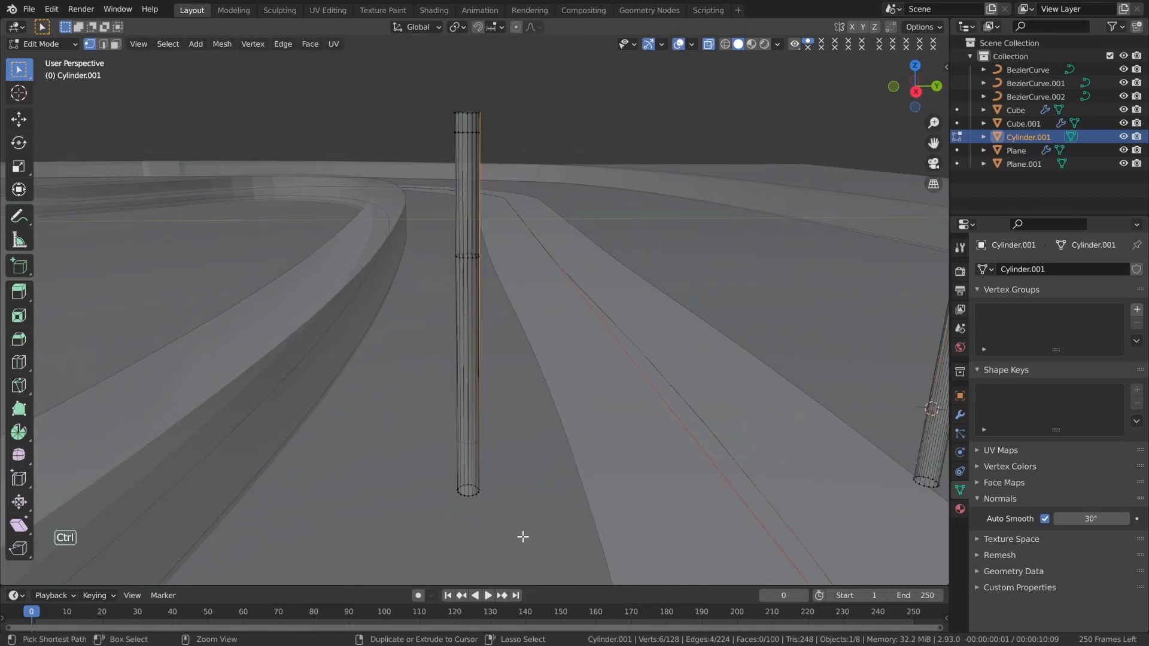
Deselect the topmost vertices, fill a banner face between the poles' two loop cuts, and save the file.
key(alt+z)
middle_drag(659, 467, 488, 472)
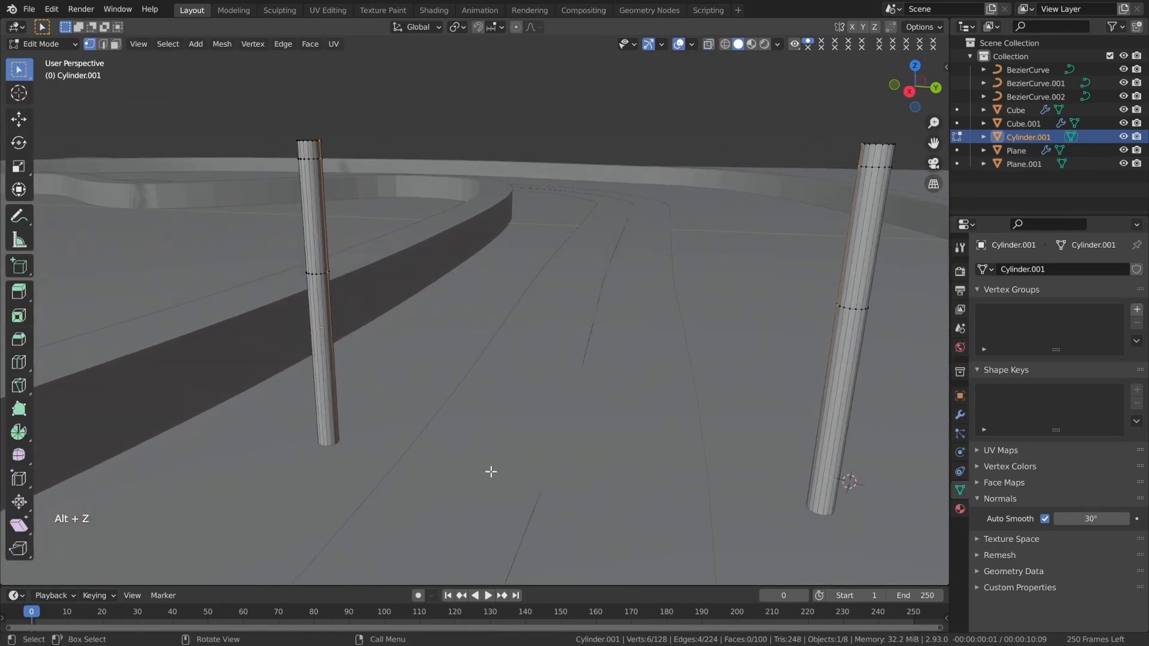
key(f)
key(ctrl+z)
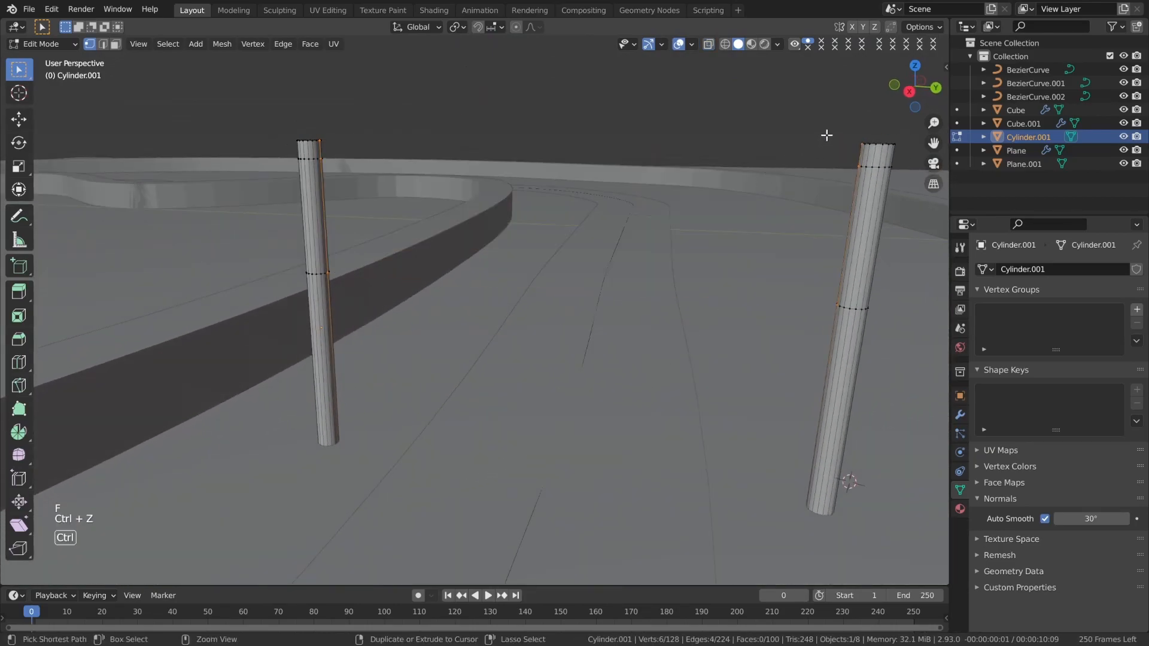
ctrl+drag(280, 118, 353, 141)
key(f)
key(Tab)
middle_drag(508, 167, 347, 198)
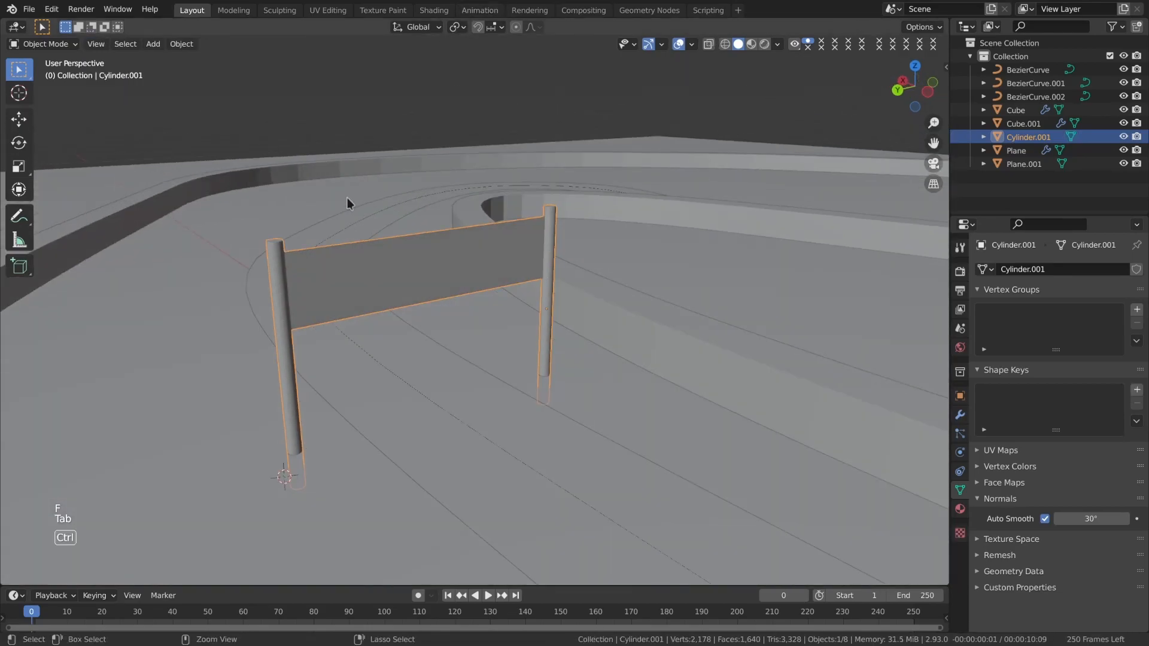
key(ctrl+s)
Show the Face Orientation overlay and flip the normal of the banner face between the poles.
scroll(766, 123, down, 5)
click(693, 45)
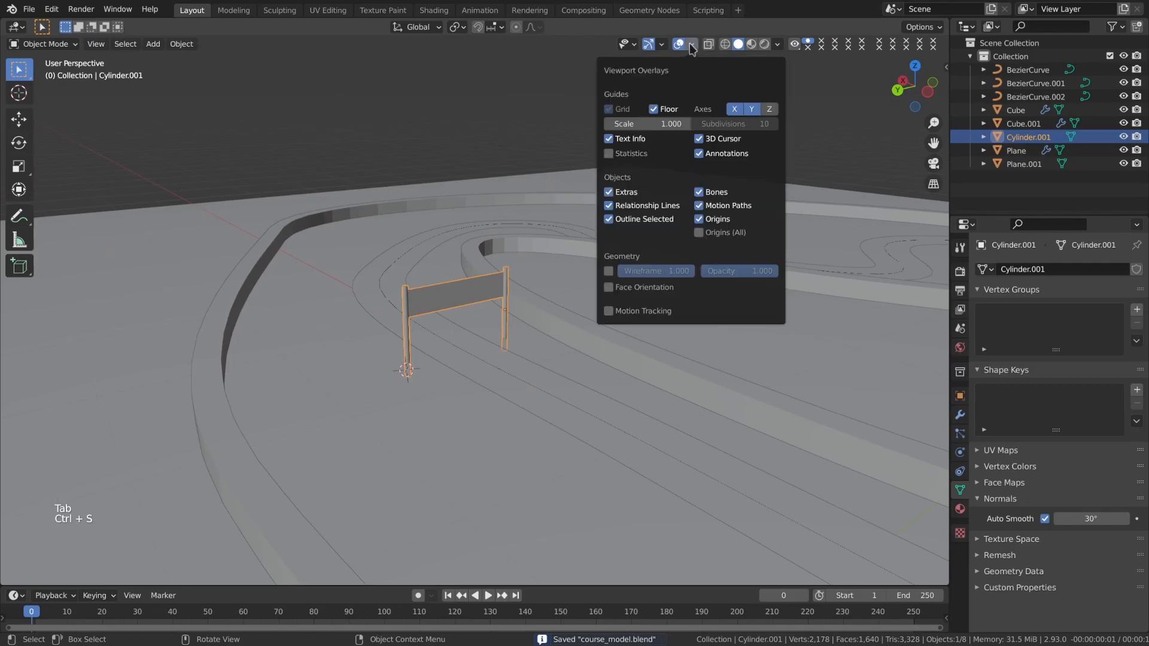
click(631, 288)
middle_drag(469, 291, 433, 279)
key(Tab)
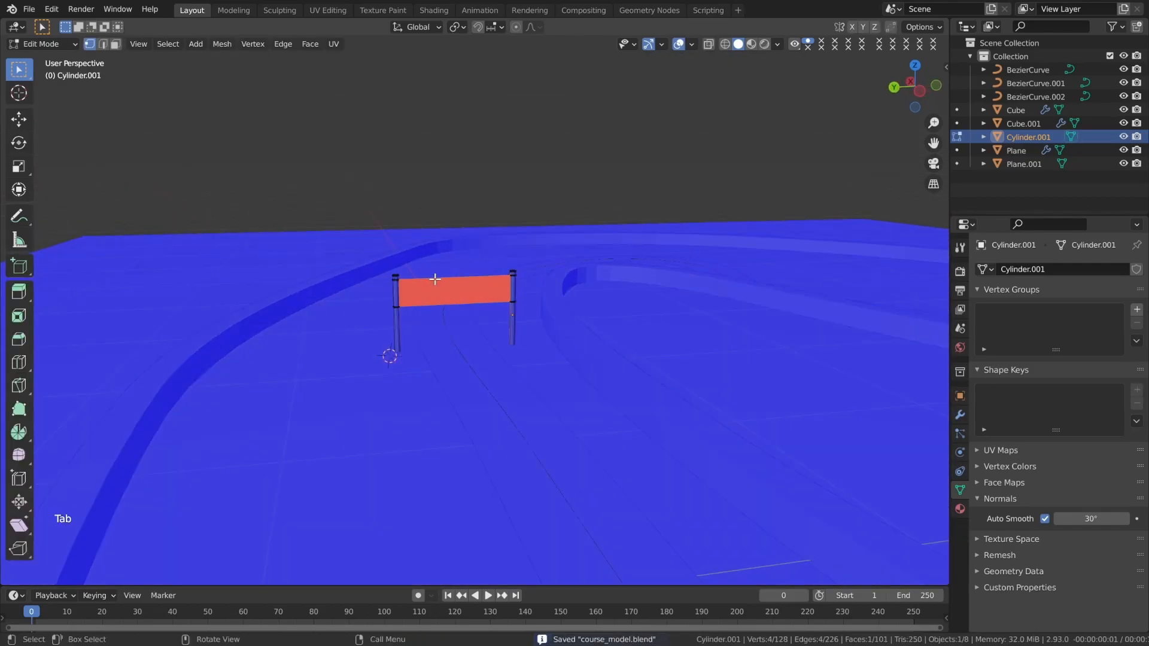
key(alt+KP_3)
key(alt+n)
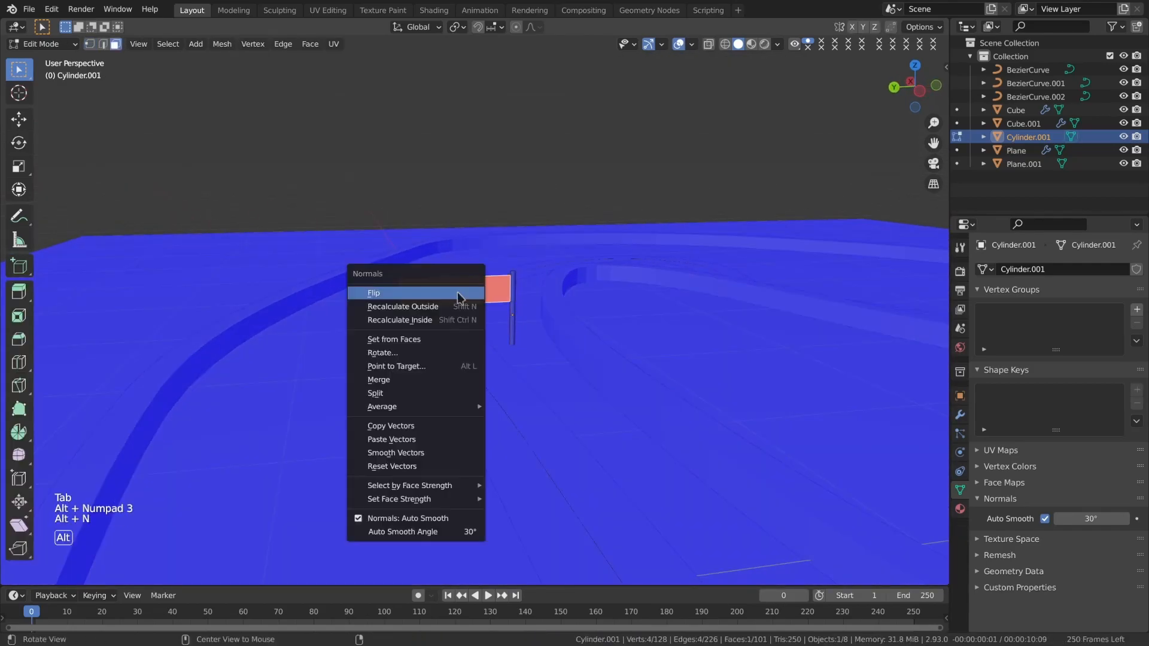
click(461, 292)
key(Tab)
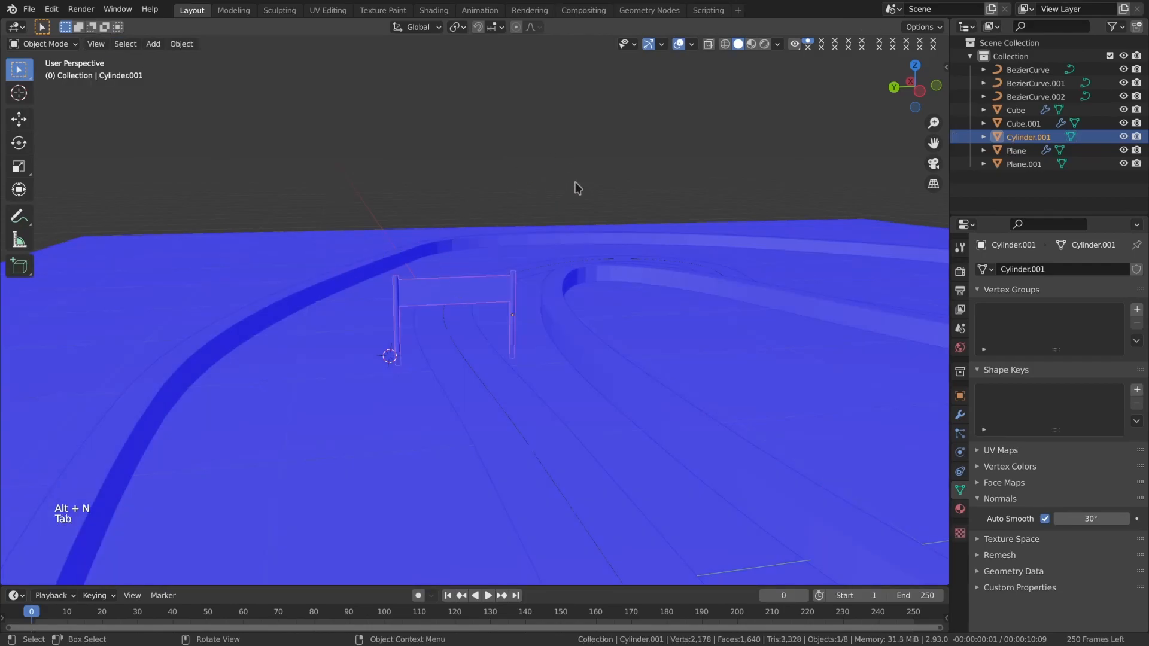
middle_drag(578, 188, 582, 197)
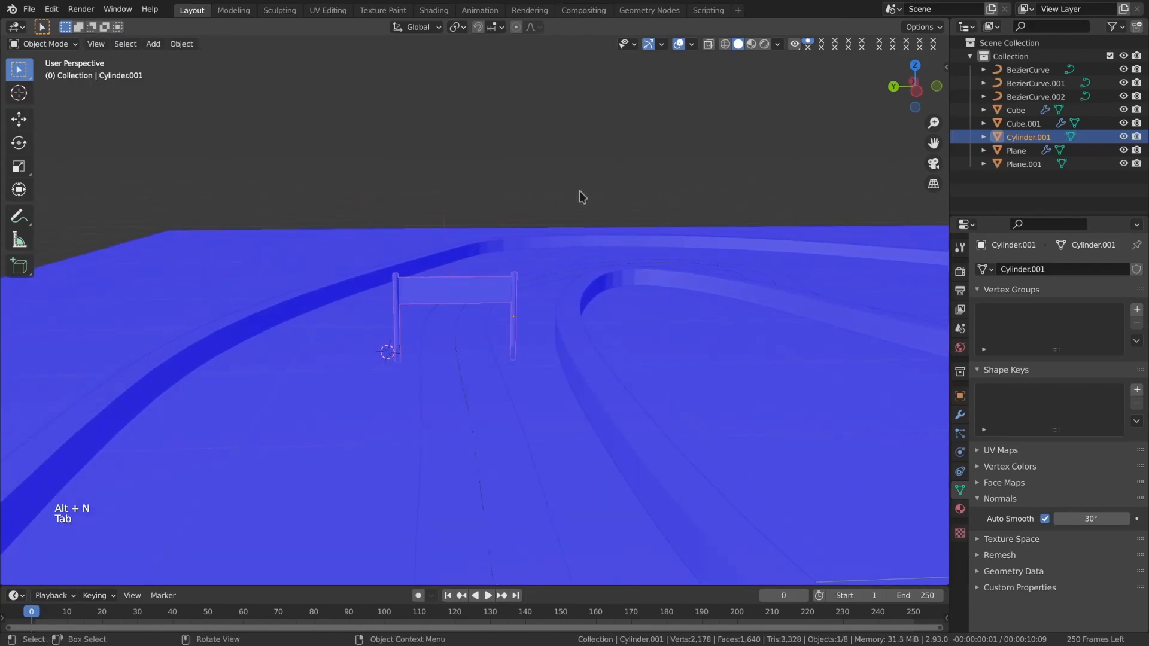
Hide the Face Orientation overlay, deselect the banner object and save the file.
click(693, 45)
click(644, 287)
click(333, 167)
middle_drag(334, 167, 502, 339)
key(ctrl+s)
scroll(452, 348, down, 3)
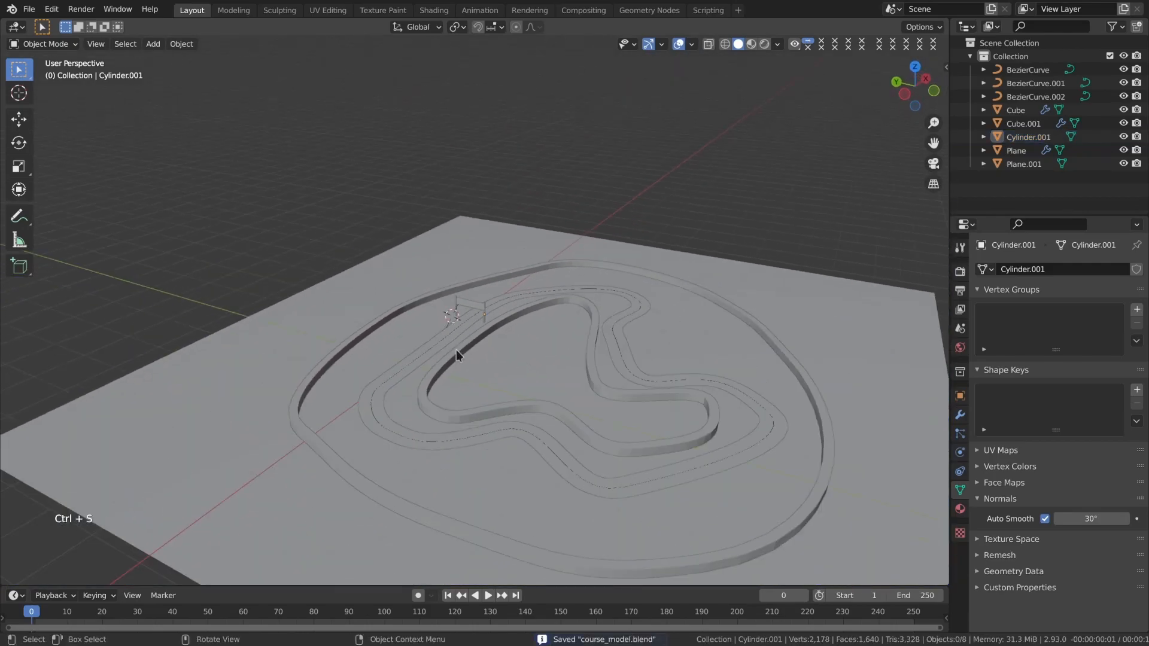
Place the 3D cursor on the ground between the track and the outer barrier and add a cube there.
alt+drag(519, 401, 526, 390)
alt+drag(509, 337, 564, 401)
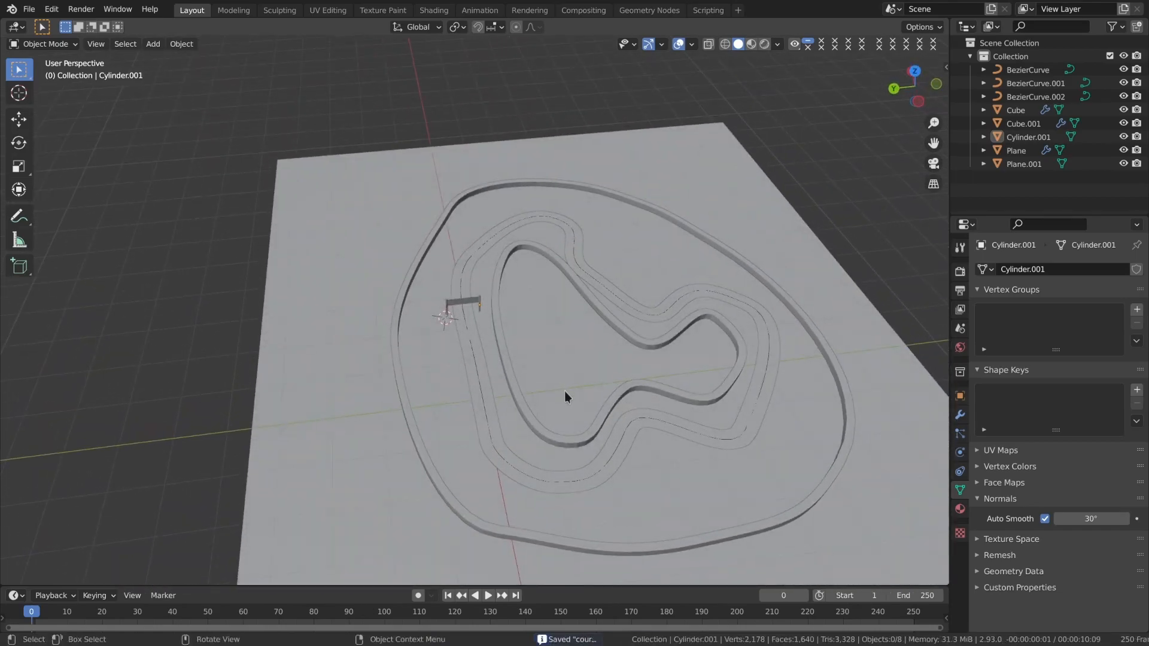
shift+right_click(674, 465)
alt+drag(767, 486, 705, 448)
key(shift+a)
click(705, 449)
Enable automatic vertex merging and scale the cube's mesh by 0 to collapse it into a single vertex.
key(Tab)
alt+drag(555, 419, 471, 373)
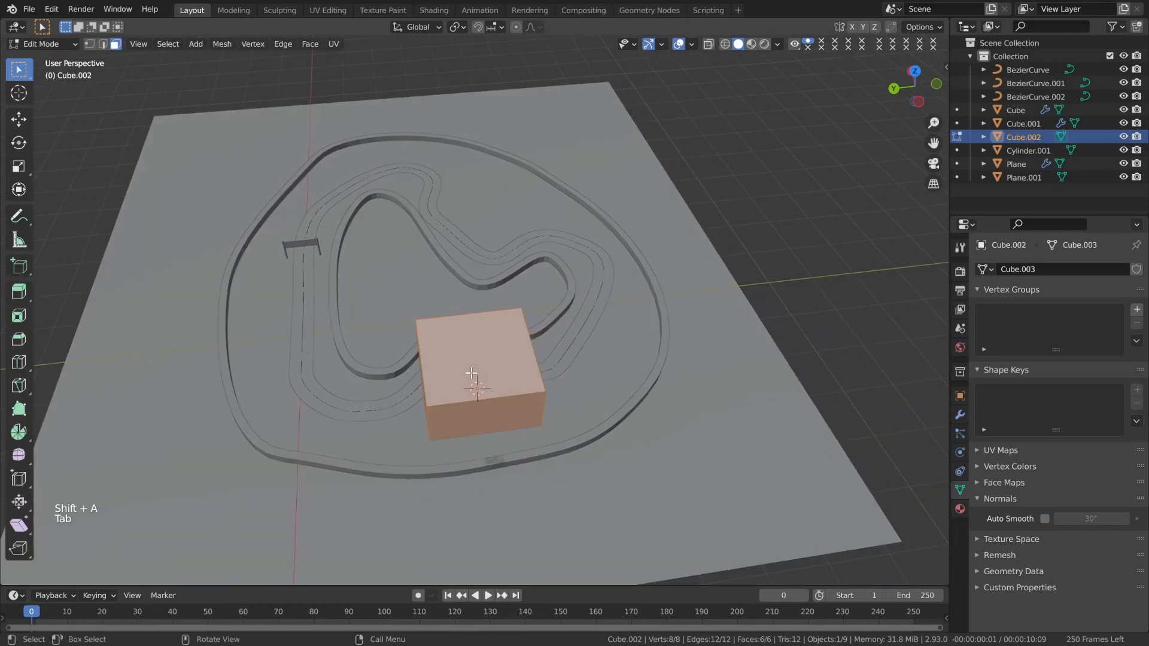
click(891, 27)
key(s)
key(0)
key(Return)
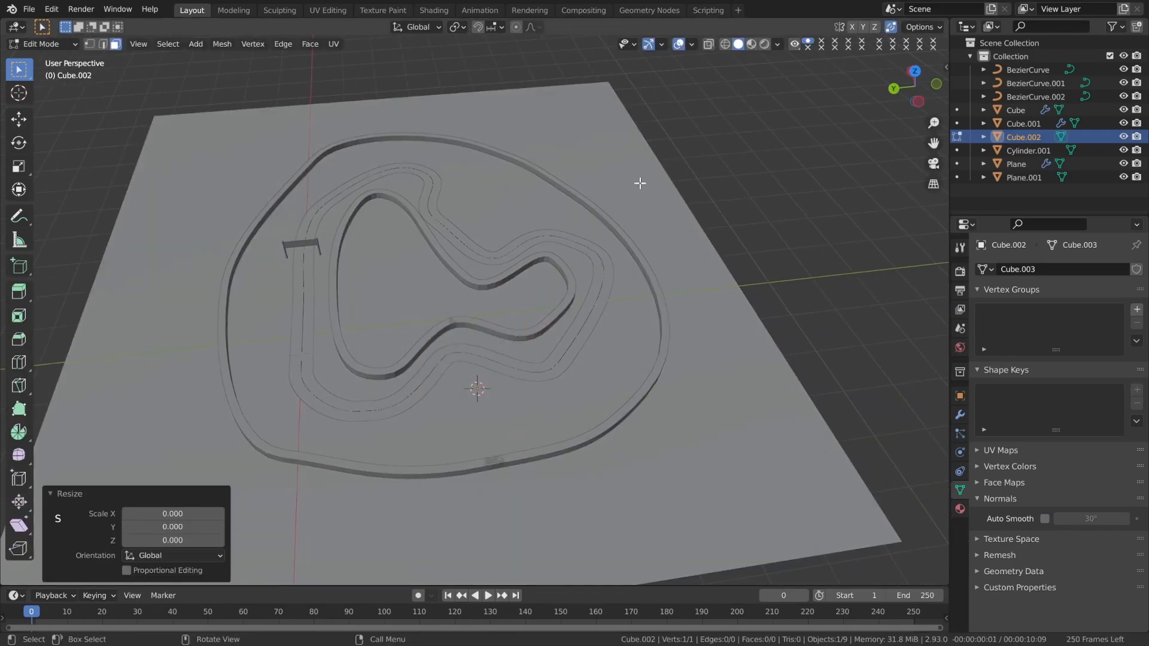
Select the merged vertex in vertex mode and extrude it about 0.52 m upward along Z as a trunk.
scroll(466, 331, up, 3)
alt+drag(473, 403, 490, 440)
click(460, 390)
key(alt+KP_1)
scroll(492, 435, up, 3)
middle_drag(494, 436, 497, 408)
key(g)
click(511, 329)
key(e)
key(z)
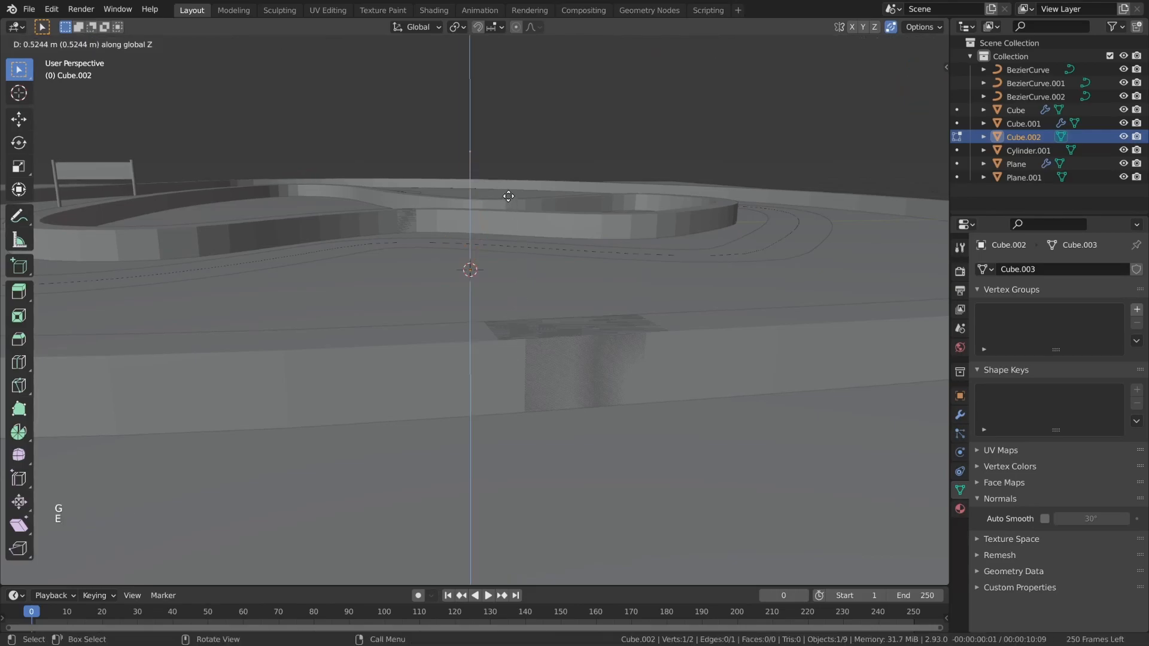
click(508, 196)
Extrude a first branch from the trunk's top vertex and reposition its tip in the top view.
alt+drag(505, 184, 477, 190)
scroll(478, 189, down, 3)
key(e)
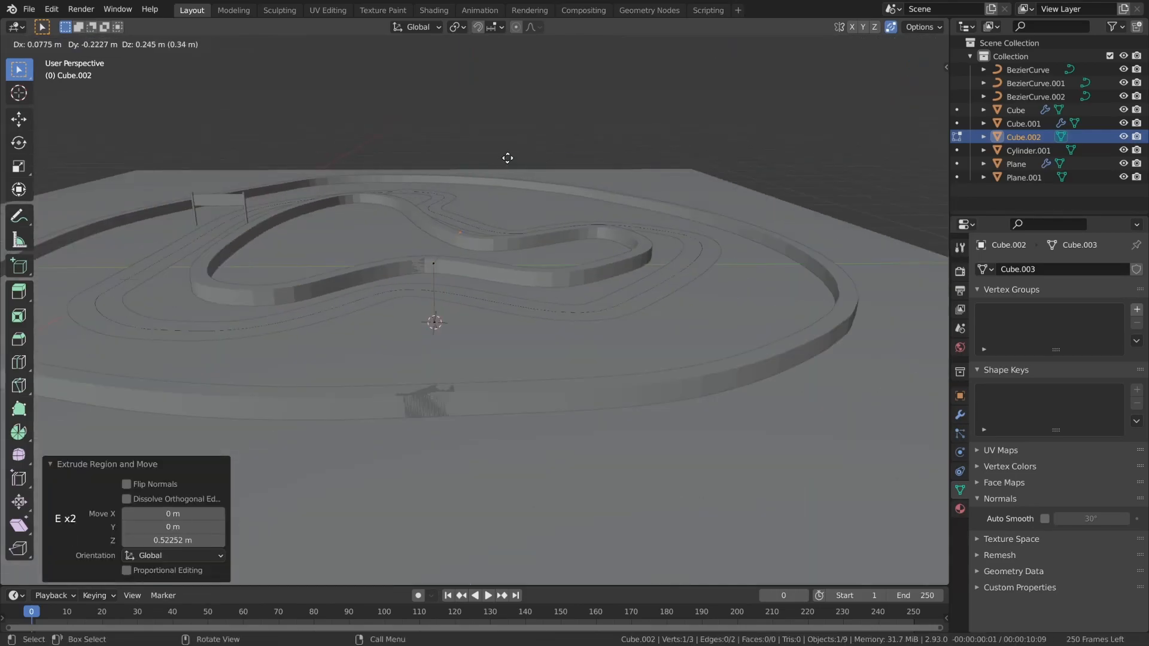
click(521, 150)
key(KP_7)
key(g)
click(335, 302)
Extrude two more branches from the trunk's top vertex in different directions in the top view.
scroll(247, 280, up, 2)
alt+shift+drag(223, 311, 398, 340)
key(KP_7)
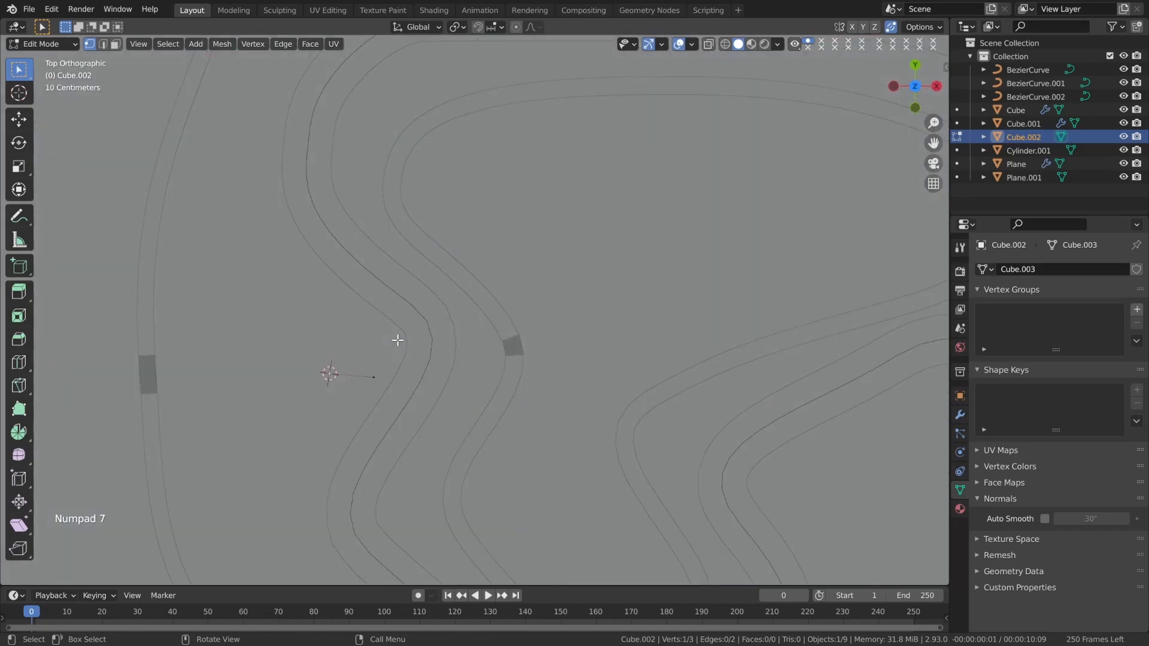
key(e)
click(360, 335)
click(329, 374)
key(e)
click(321, 462)
Raise the three branch tips along Z to different heights, the last branch by about 0.54 m and the first by about 0.2 m.
middle_drag(318, 454, 358, 290)
key(g)
key(z)
click(350, 257)
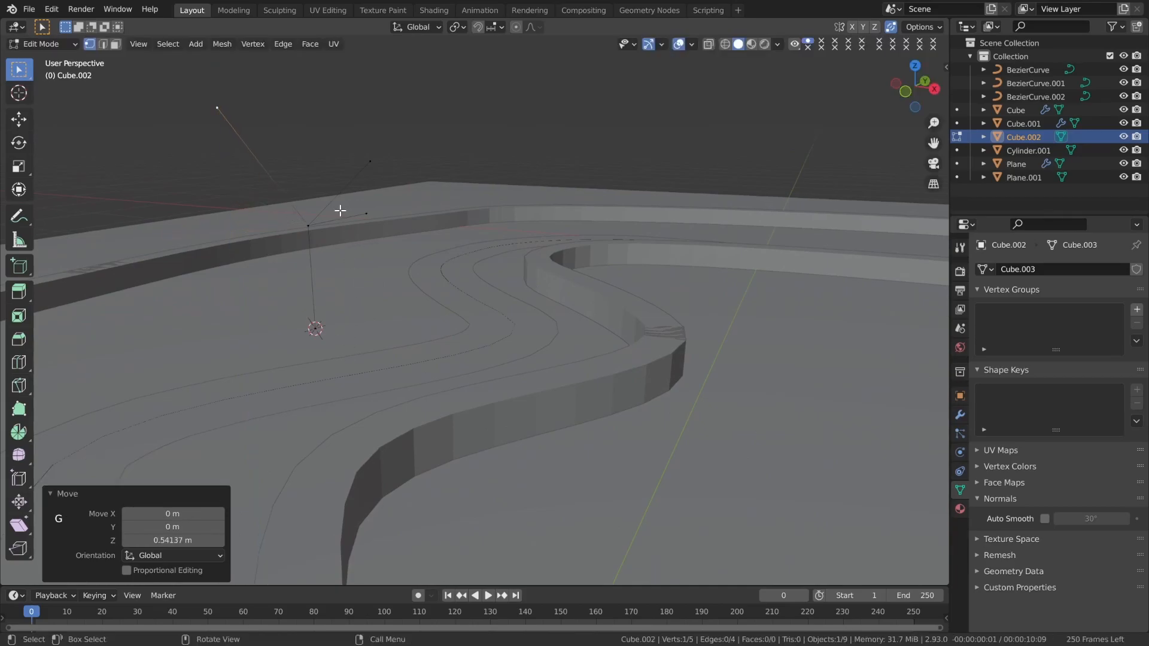
click(359, 212)
key(g)
key(z)
click(331, 92)
click(393, 195)
key(g)
key(z)
click(404, 114)
Extrude the three branch tips together in the top view and scale the new ends outward by about 1.34.
key(KP_7)
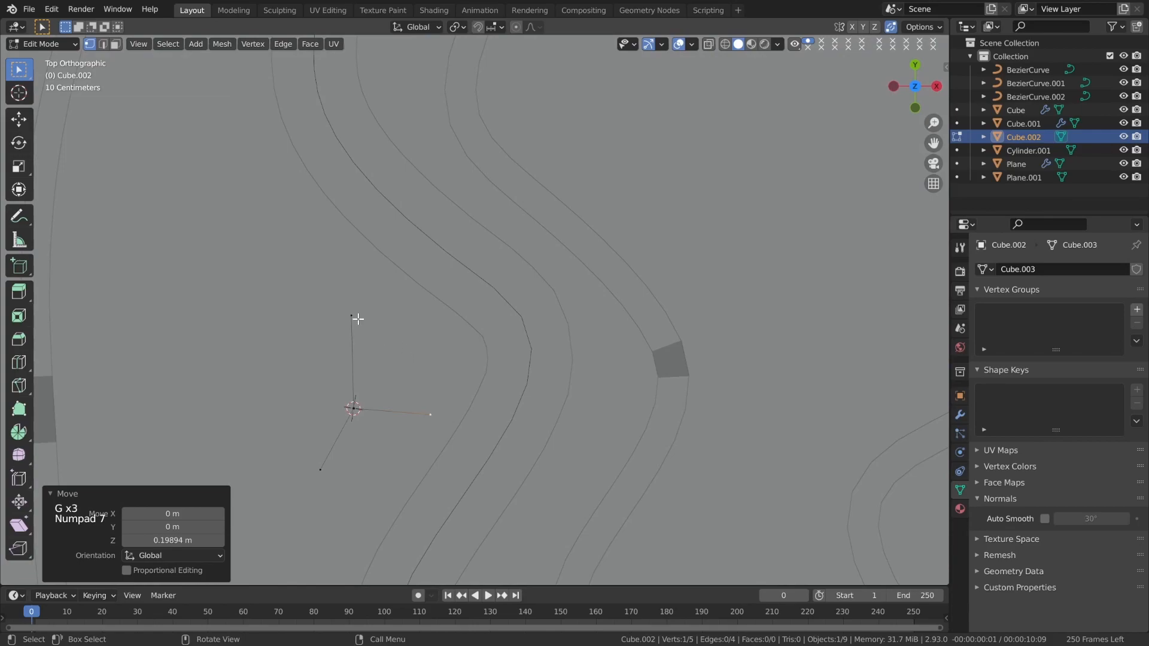
shift+drag(261, 260, 415, 364)
shift+drag(236, 442, 337, 518)
key(e)
right_click(469, 454)
key(s)
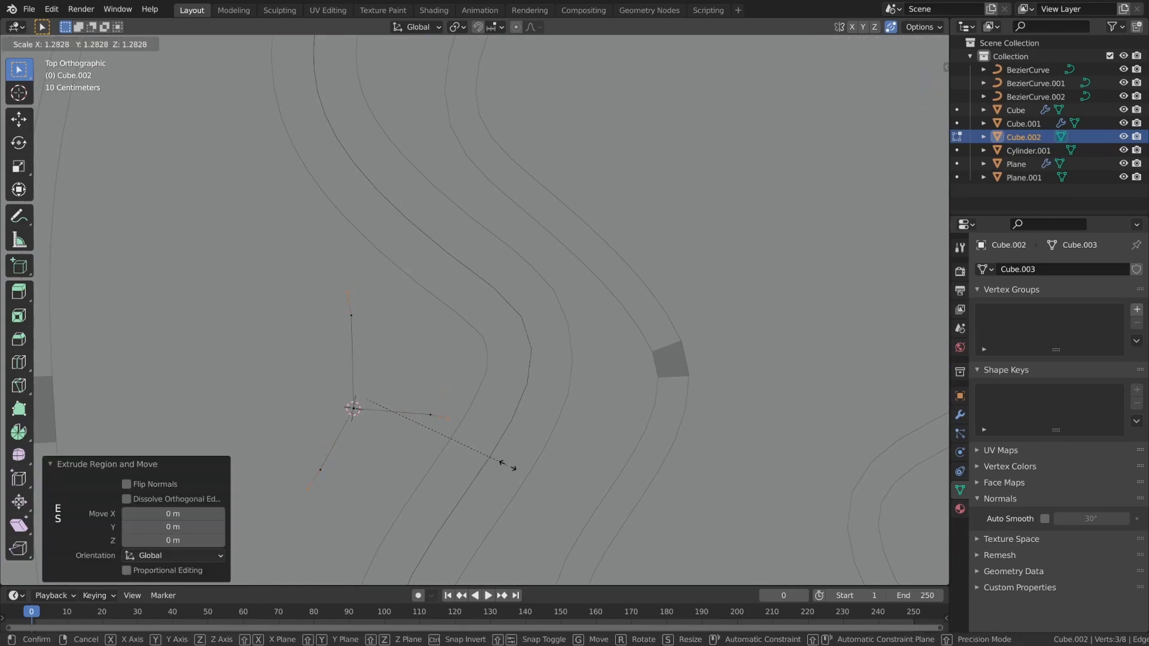
click(515, 466)
Move the new twig ends in the top view so that each one angles away from its branch.
key(g)
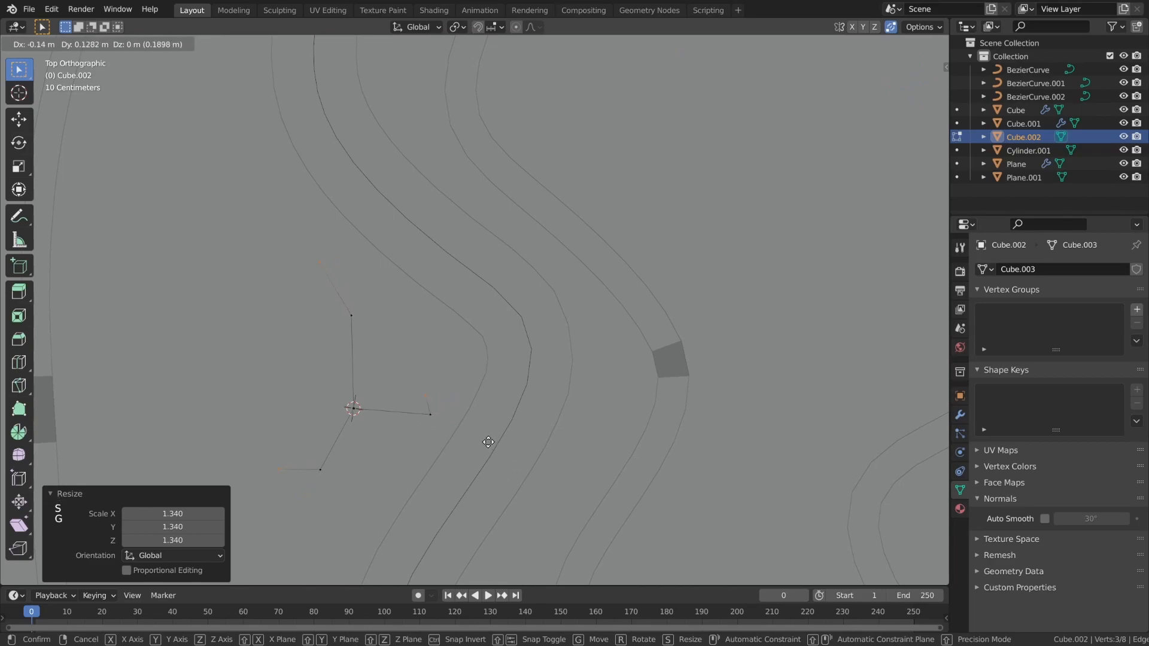
click(513, 447)
drag(262, 264, 372, 307)
key(g)
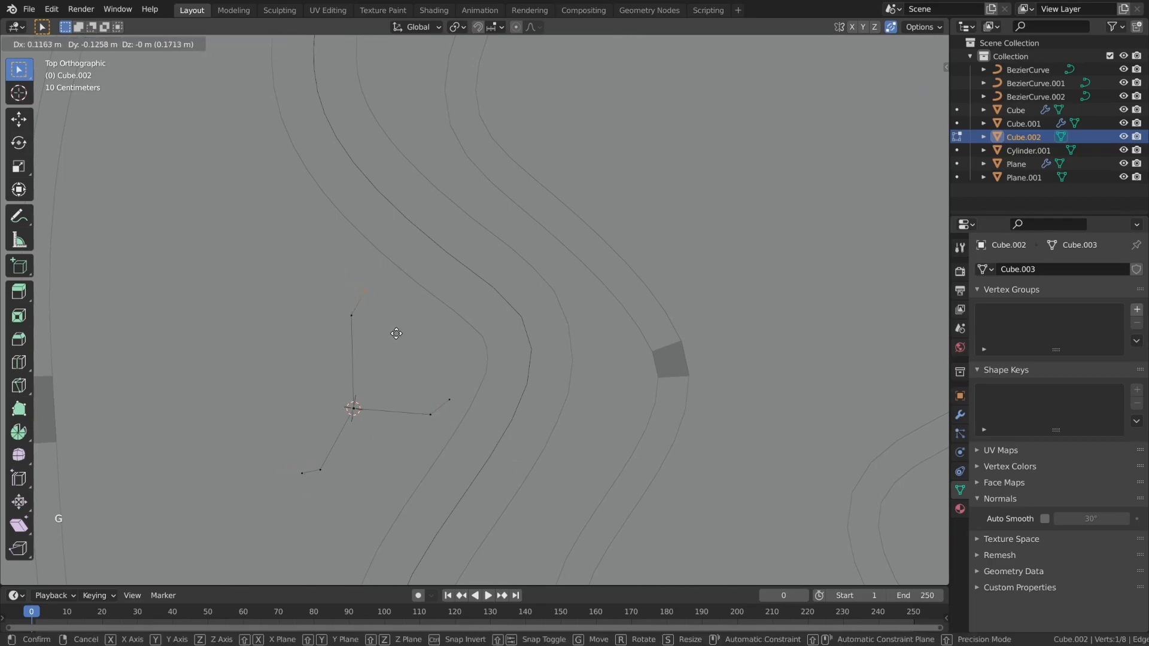
click(393, 329)
Extrude a second twig from the end of each branch in the top view, forming three forks.
key(e)
click(316, 264)
key(e)
click(448, 458)
click(301, 473)
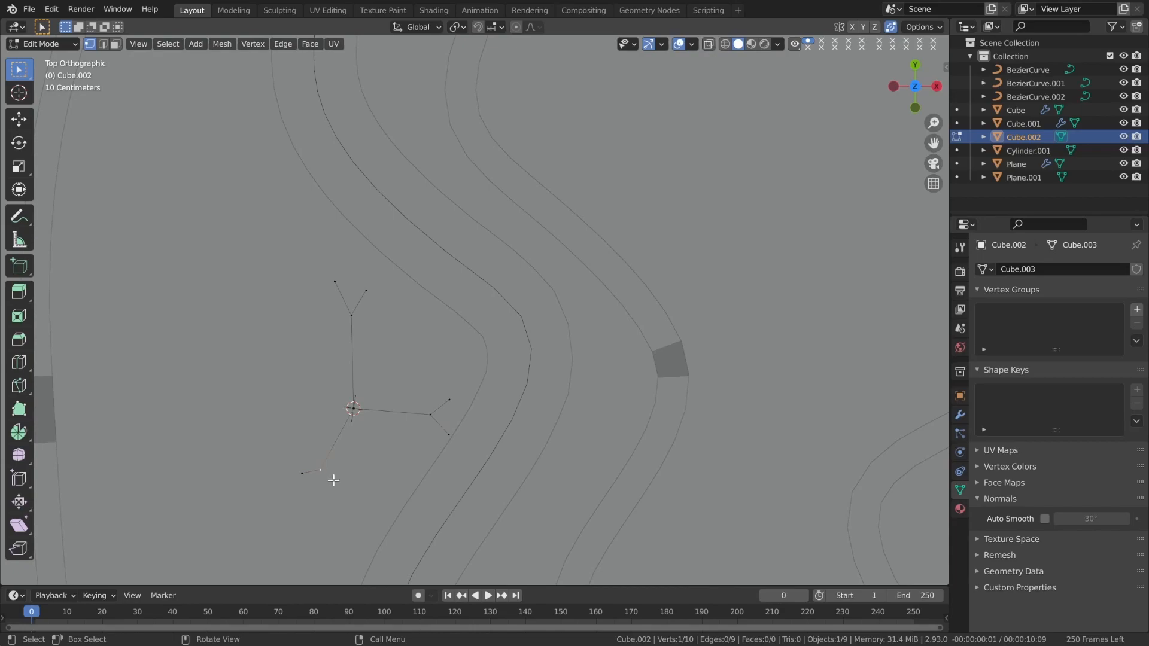
key(e)
click(326, 502)
Raise the twig tips of two of the branches along Z.
middle_drag(497, 477, 505, 347)
key(b)
drag(447, 107, 483, 172)
key(g)
key(z)
click(490, 133)
alt+shift+drag(312, 156, 366, 259)
drag(313, 190, 403, 197)
key(g)
key(z)
click(423, 162)
Raise the remaining branch's twig tips along Z.
key(b)
drag(255, 250, 333, 318)
key(g)
key(z)
click(338, 256)
Select the tree's branch vertices in Edit Mode and move them along Z.
middle_drag(339, 256, 536, 261)
key(Tab)
scroll(495, 237, down, 3)
key(Tab)
scroll(528, 267, up, 3)
key(a)
key(g)
key(z)
click(461, 164)
Scale the branches up, lastly by about 1.17, and shift them about 0.02 m up along Z.
key(s)
click(650, 233)
key(s)
click(545, 288)
key(g)
key(z)
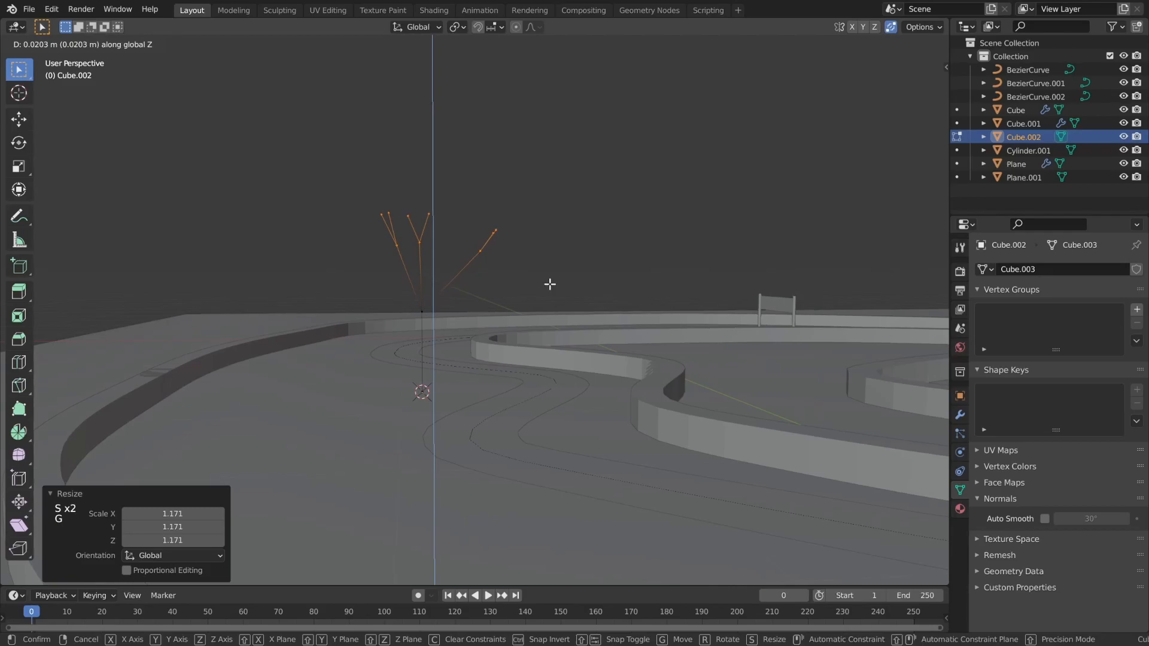
click(550, 284)
Adjust the height of the trunk's top vertex along Z, leave Edit Mode and save the file.
drag(391, 256, 534, 361)
key(g)
key(z)
click(536, 363)
click(534, 238)
key(Tab)
middle_drag(531, 234, 442, 272)
key(ctrl+s)
Add a Skin modifier to the tree and shrink the skin radius of all its vertices.
click(960, 415)
click(1052, 270)
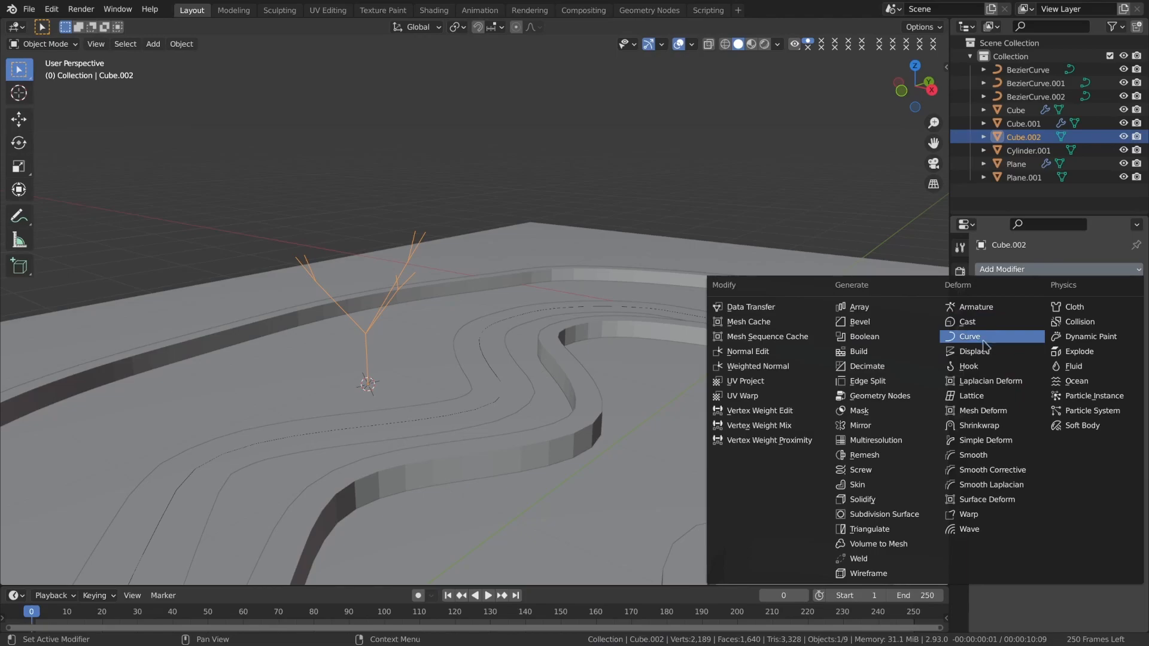
click(896, 485)
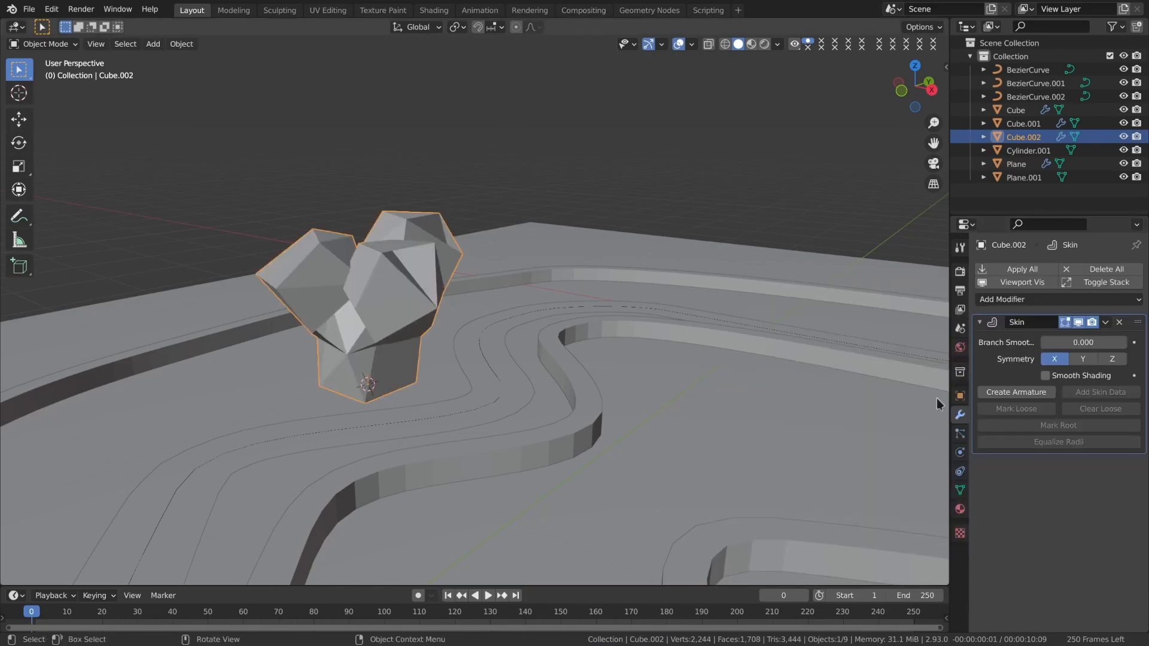
key(Tab)
key(a)
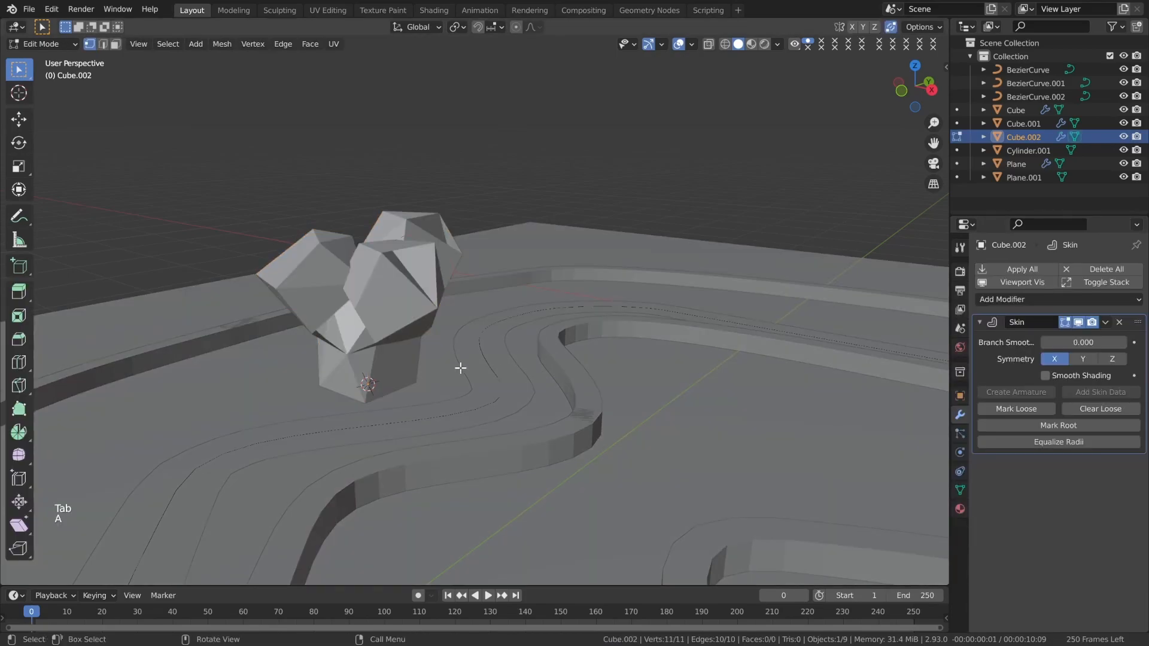
key(ctrl+a)
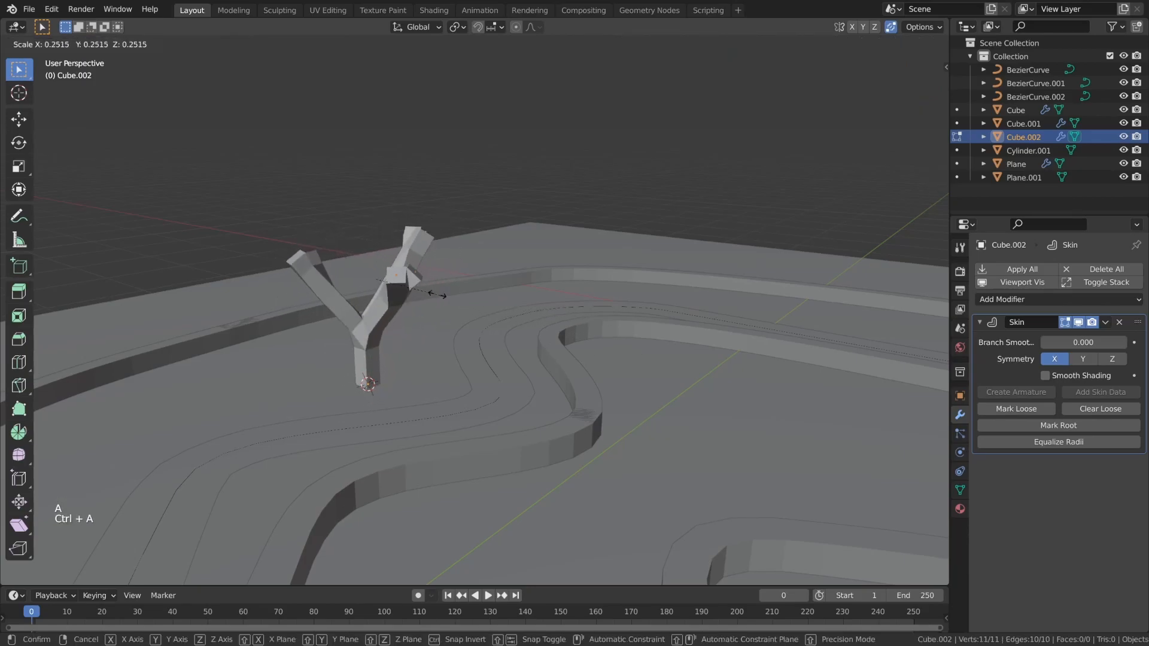
click(390, 300)
Adjust the skin thickness of the tree and widen the trunk's base into a flare.
drag(449, 431, 543, 371)
key(ctrl+a)
click(627, 422)
scroll(479, 380, up, 2)
key(ctrl+a)
click(681, 392)
drag(405, 405, 571, 479)
key(ctrl+a)
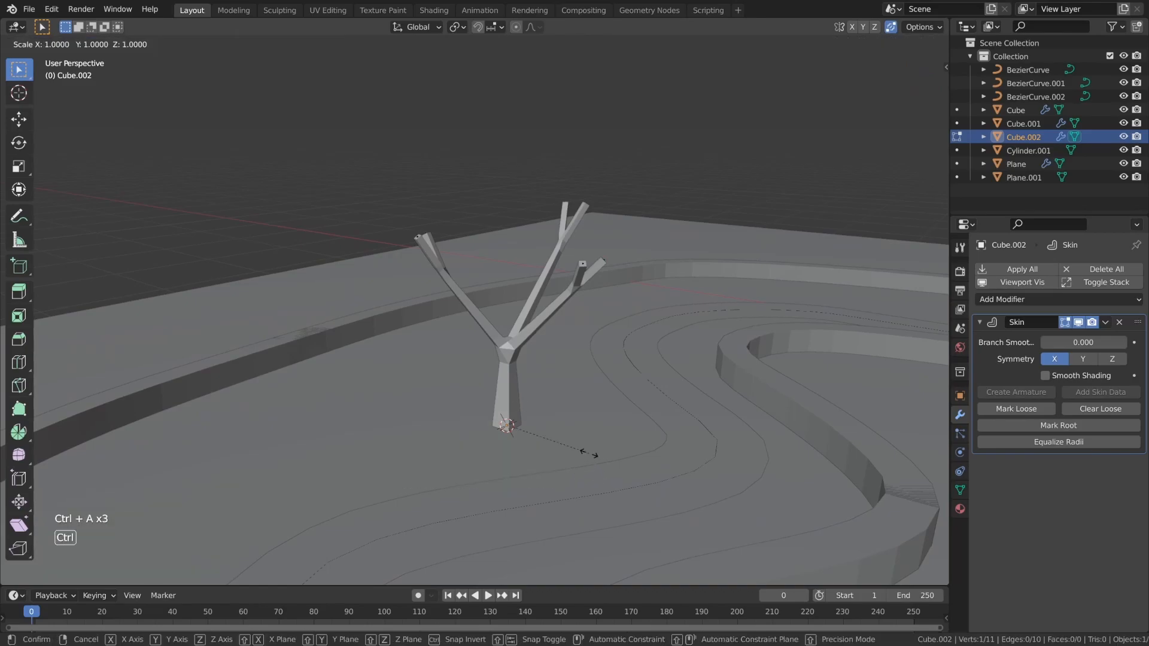
click(615, 457)
Thicken the skin at the three branch forks, using about 1.37 and 1.41 for the first two.
scroll(495, 303, up, 2)
drag(590, 177, 638, 235)
key(ctrl+a)
click(626, 249)
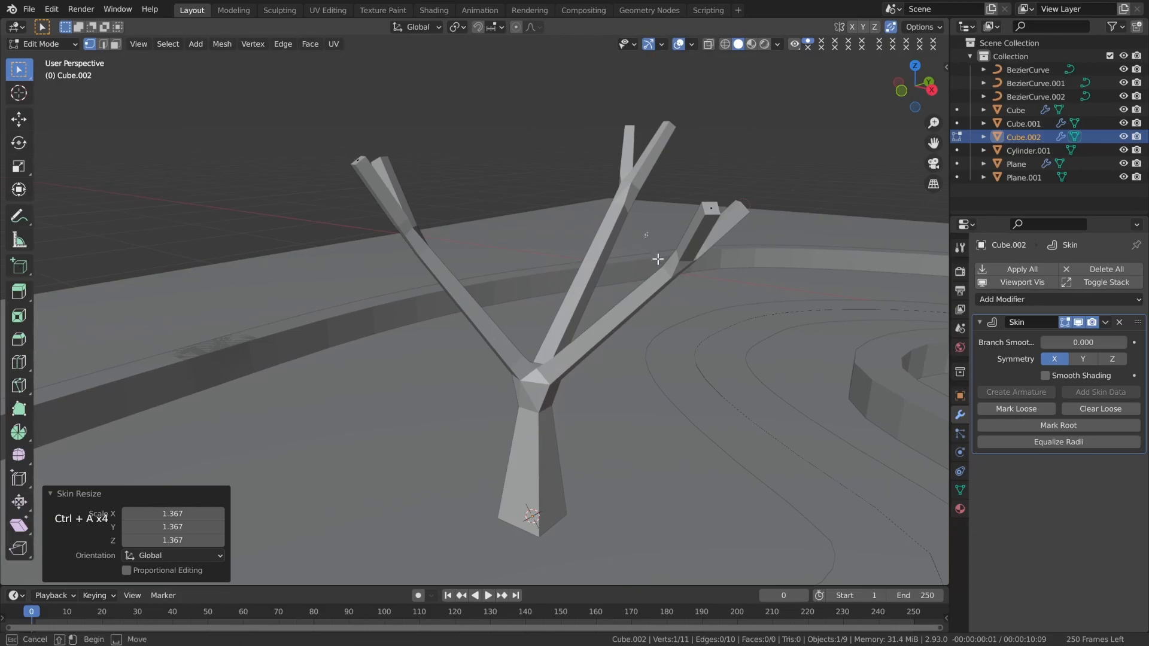
key(ctrl+a)
click(571, 278)
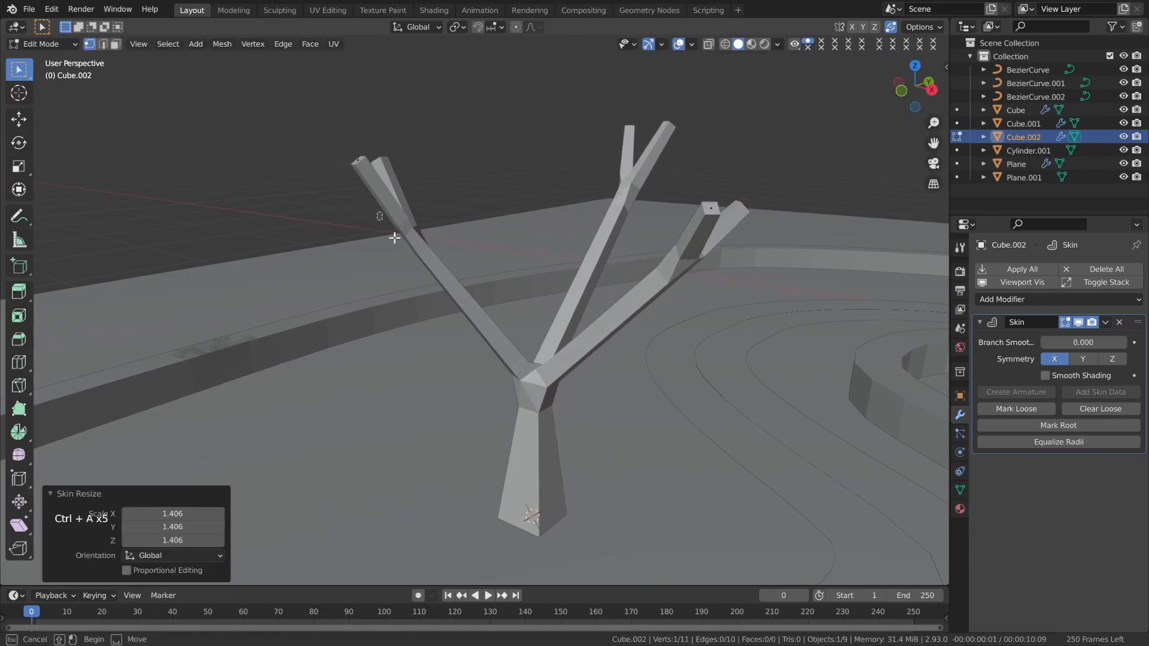
key(ctrl+a)
click(579, 424)
Thicken the skin at the trunk's junction by about 1.3 and shift that vertex along Z.
key(ctrl+a)
key(g)
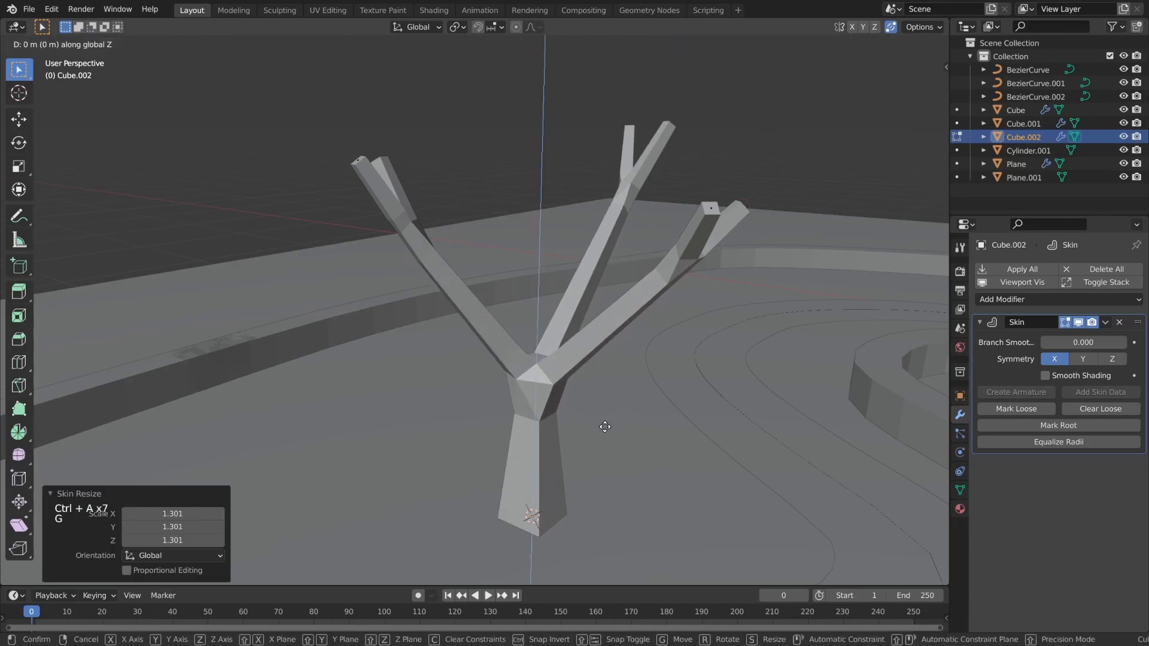
click(608, 387)
Select vertices on one branch and move them freely to reshape it.
scroll(612, 355, down, 3)
middle_drag(612, 355, 655, 321)
ctrl+click(587, 253)
middle_drag(587, 253, 472, 221)
key(g)
click(607, 260)
Move another set of branch vertices to a new position and resize their skin.
drag(512, 199, 618, 262)
key(g)
click(601, 247)
key(ctrl+a)
click(657, 244)
Thin the skin at the twig tips of two branches, scaling the first pair to about half.
middle_drag(657, 243, 346, 223)
drag(392, 214, 496, 294)
key(ctrl+a)
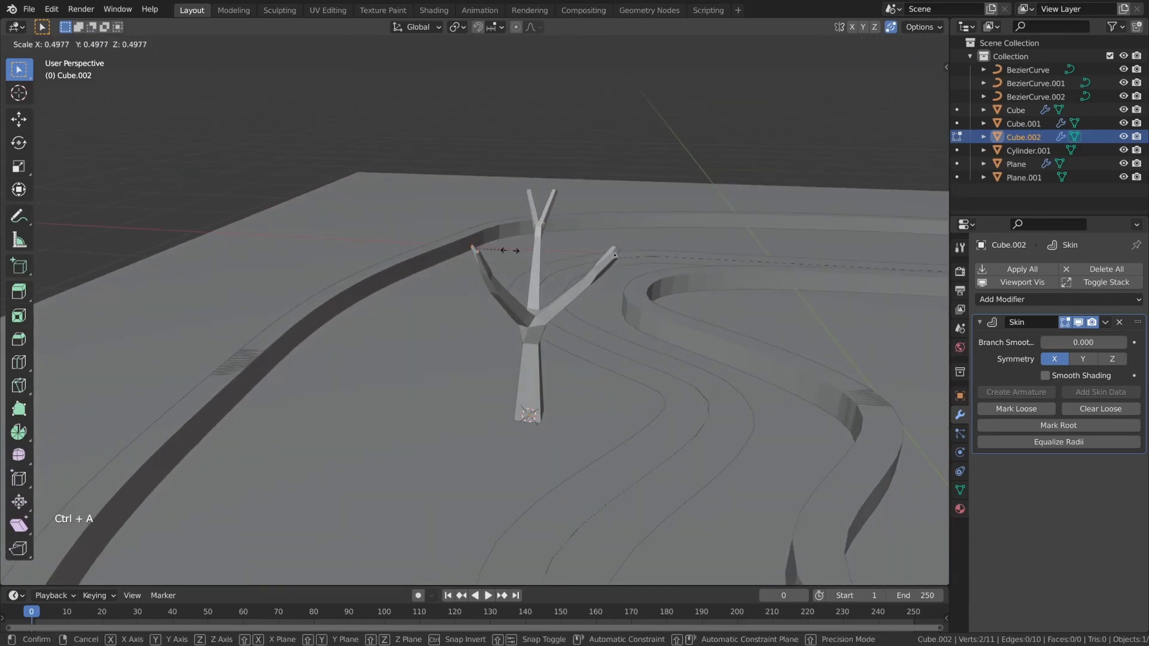
click(508, 251)
middle_drag(513, 285, 412, 293)
drag(412, 293, 369, 262)
key(ctrl+a)
click(478, 240)
Move one branch's fork and twigs by about 0.096 m in X, 0.07 m in Y and 0.037 m in Z.
middle_drag(479, 240, 460, 224)
drag(386, 191, 461, 264)
key(g)
click(473, 266)
middle_drag(473, 266, 392, 317)
middle_drag(491, 322, 509, 338)
Rotate the selected fork and twigs in the top view and return to Object Mode.
key(KP_7)
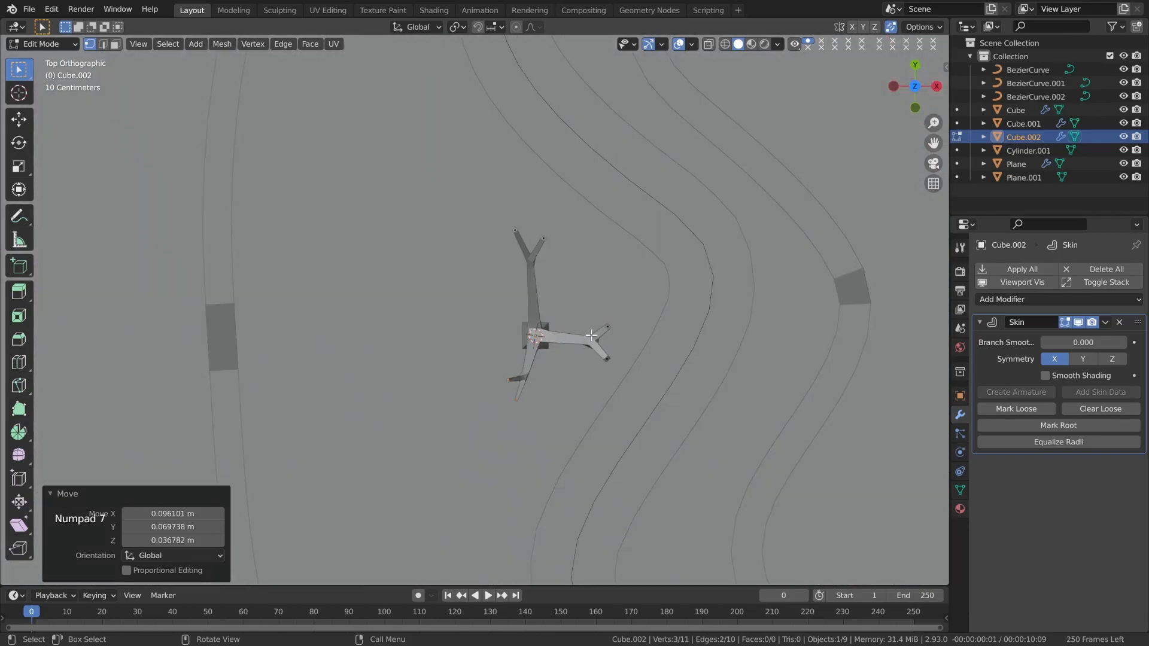
key(r)
click(560, 297)
middle_drag(656, 494, 751, 282)
key(Tab)
Save the file and apply the tree's Skin modifier.
key(ctrl+s)
key(ctrl+a)
middle_drag(554, 294, 575, 320)
key(ctrl+a)
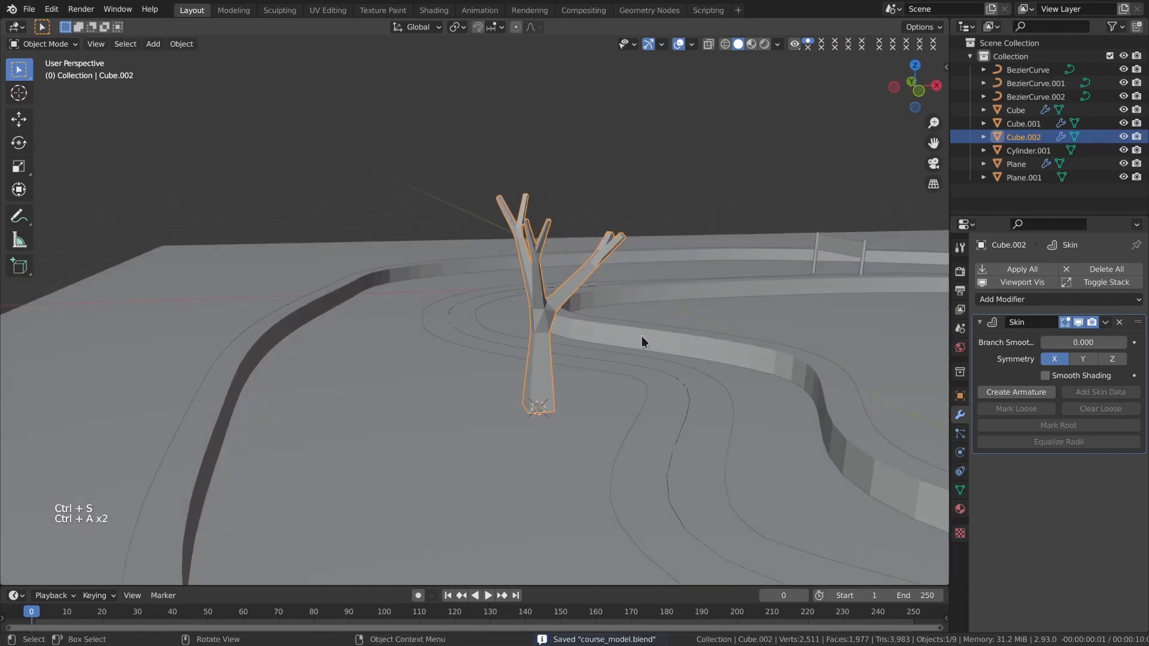
key(ctrl+s)
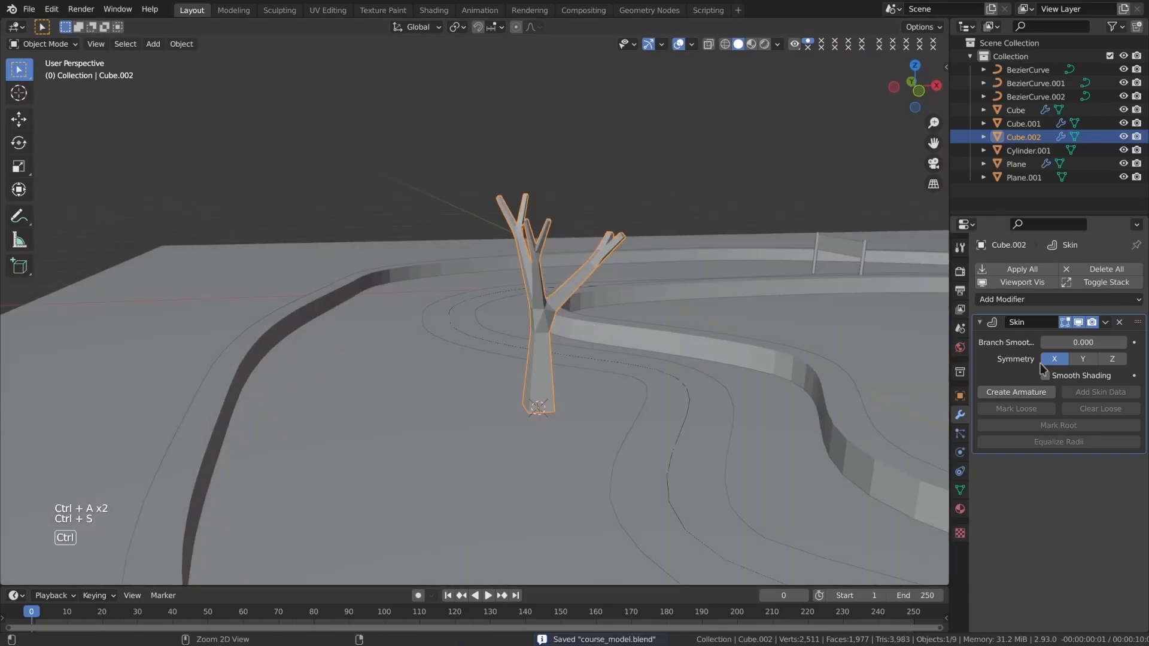
key(ctrl+a)
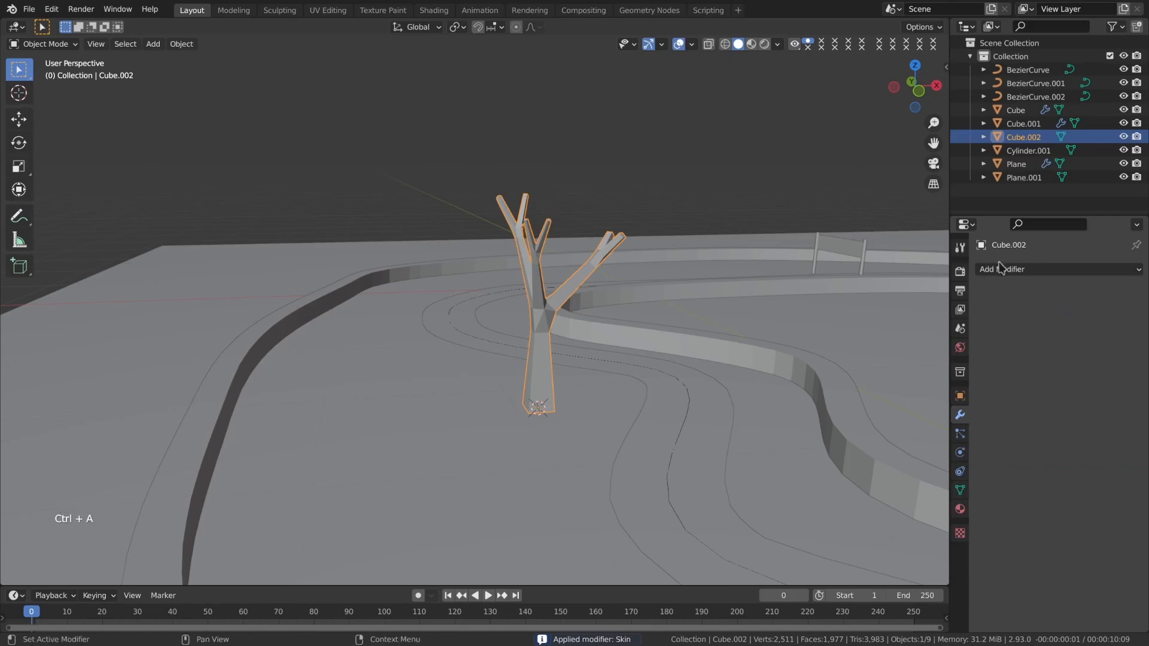
Add a Decimate modifier to the tree with a Collapse ratio of 0.6392 and Triangulate enabled.
click(1001, 269)
click(901, 366)
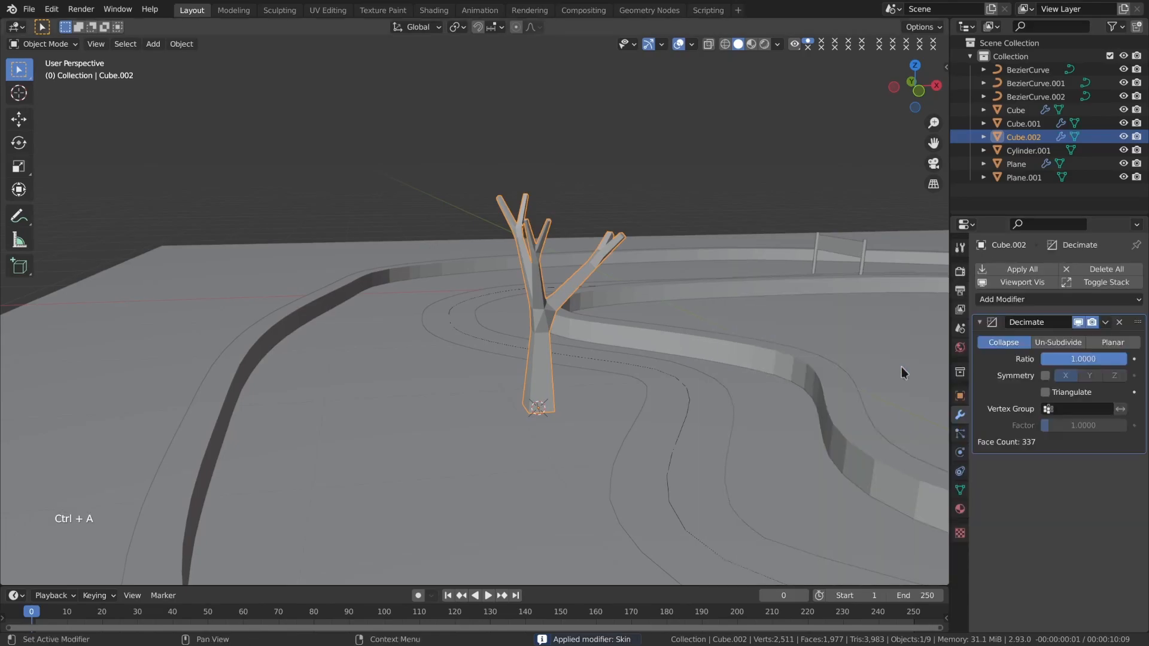
drag(1084, 365, 1054, 366)
click(1060, 393)
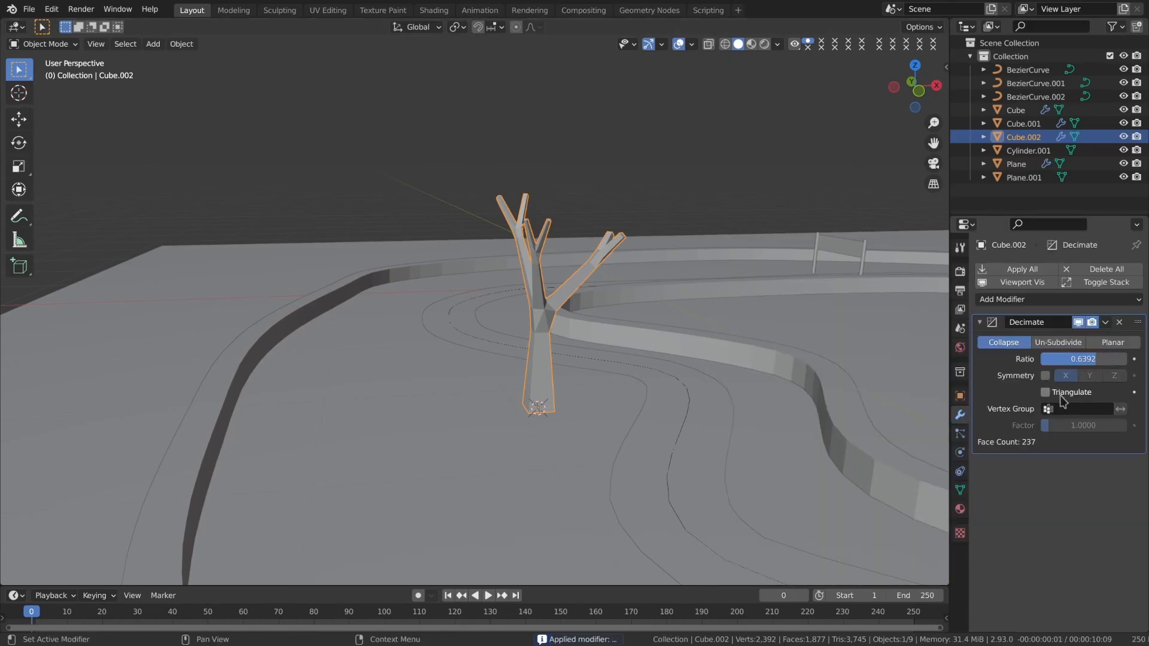
Try the Planar decimation, then return to Collapse with a ratio of 1 and Triangulate disabled.
click(1094, 345)
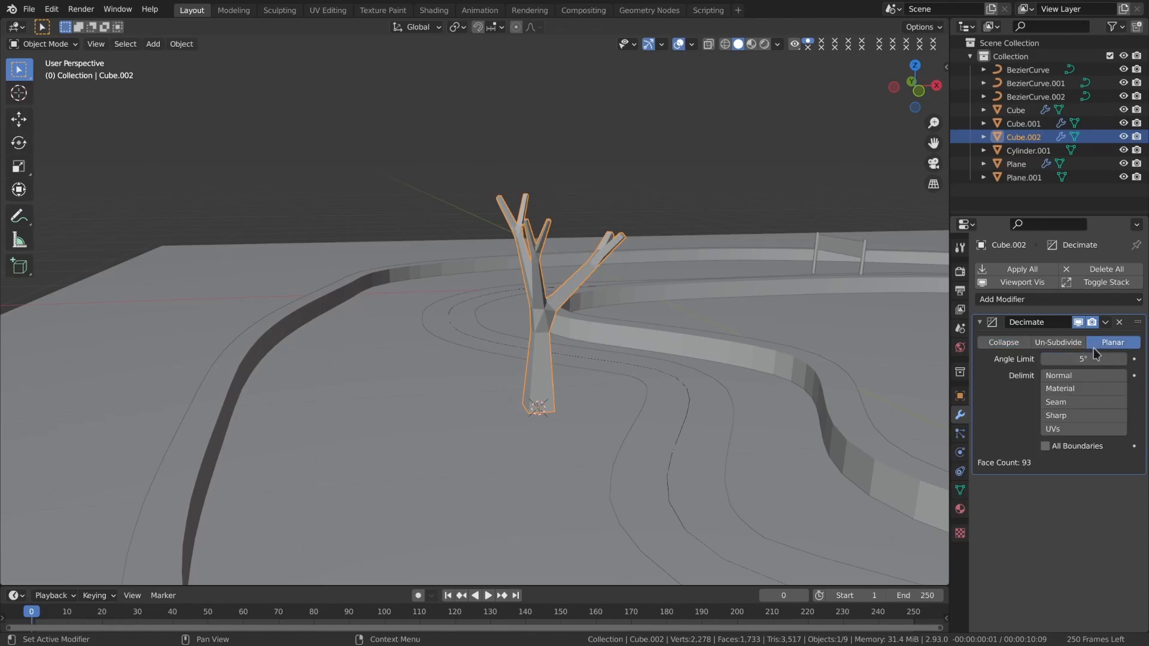
click(1003, 342)
drag(1105, 360, 1138, 361)
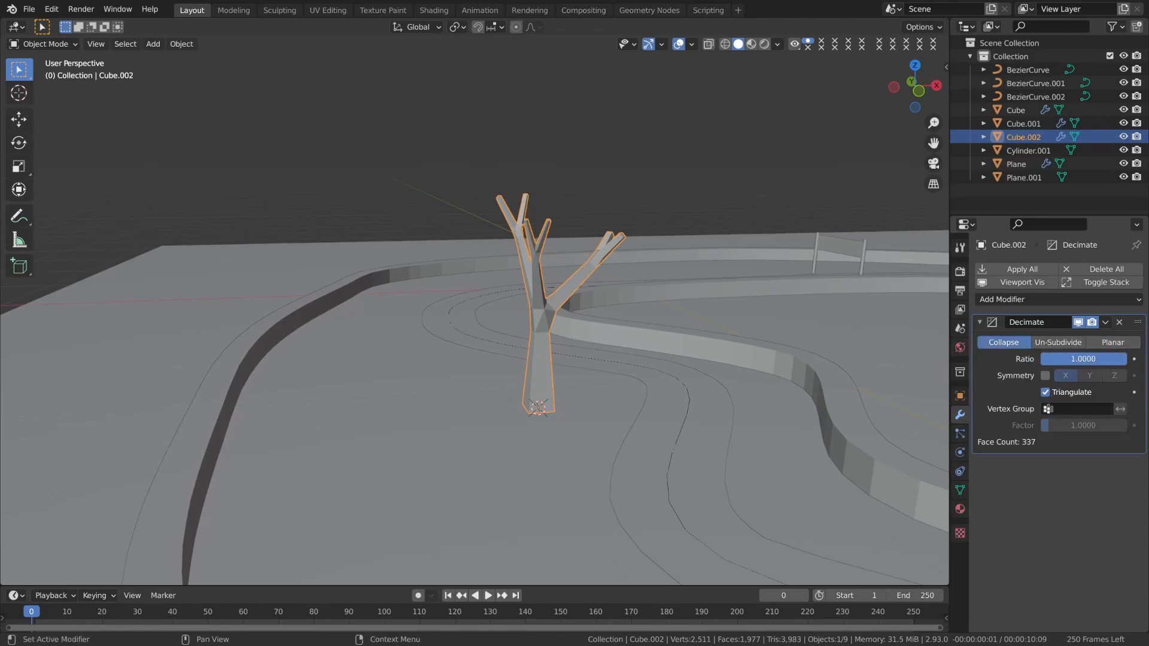
click(1045, 393)
key(Tab)
key(a)
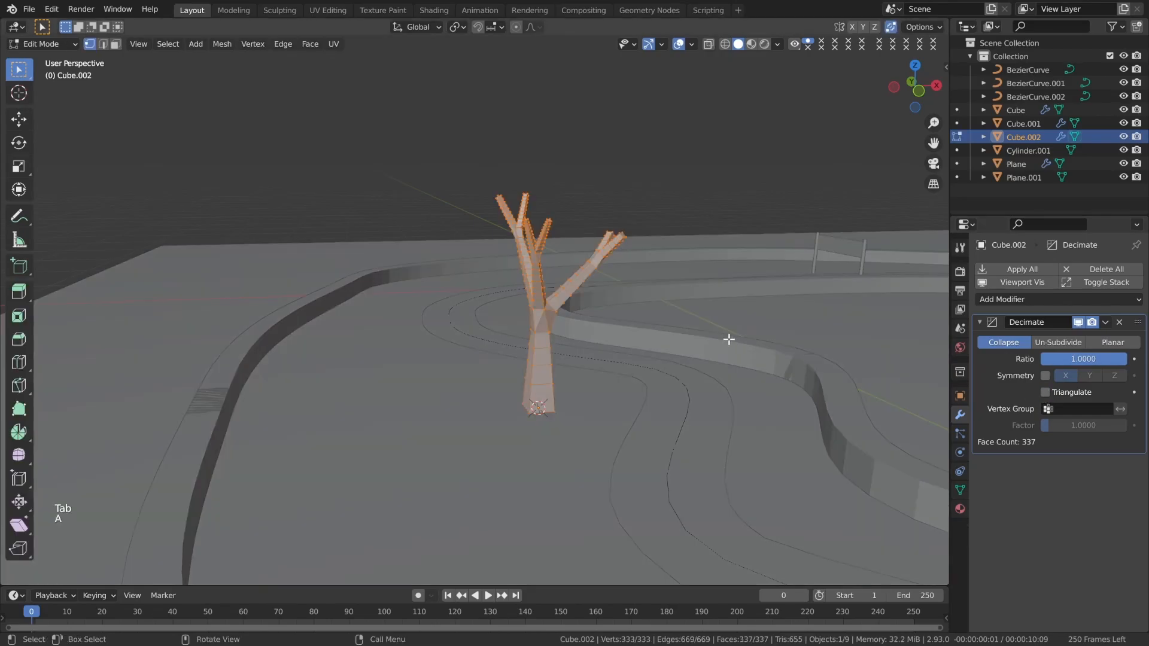
key(g)
key(h)
key(ctrl+z)
key(Tab)
Set the Decimate ratio to 0.2835 with Triangulate enabled and check the tree from other sides.
mouse_move(1084, 359)
mouse_down()
mouse_move(1051, 359)
mouse_move(1124, 359)
mouse_move(1057, 359)
mouse_move(1069, 367)
mouse_up()
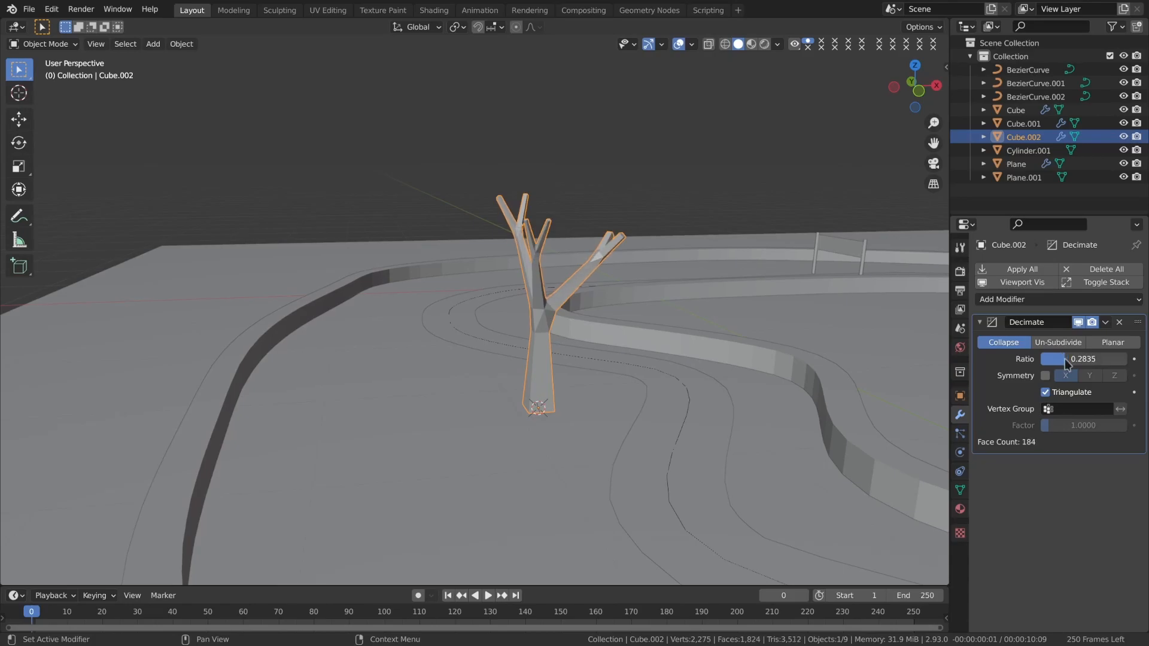
middle_drag(465, 267, 355, 257)
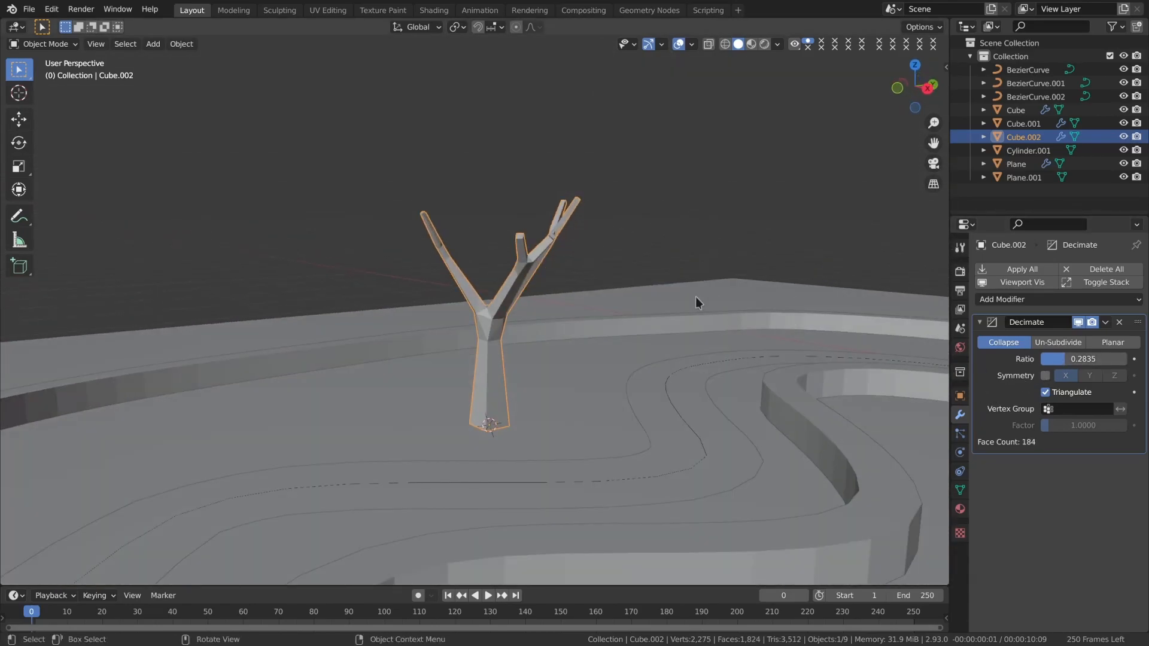
middle_drag(702, 292, 645, 317)
key(ctrl+a)
middle_drag(868, 359, 714, 337)
key(ctrl+z)
Set the Decimate ratio to 0.2784 and apply the modifier to the tree.
scroll(654, 282, up, 3)
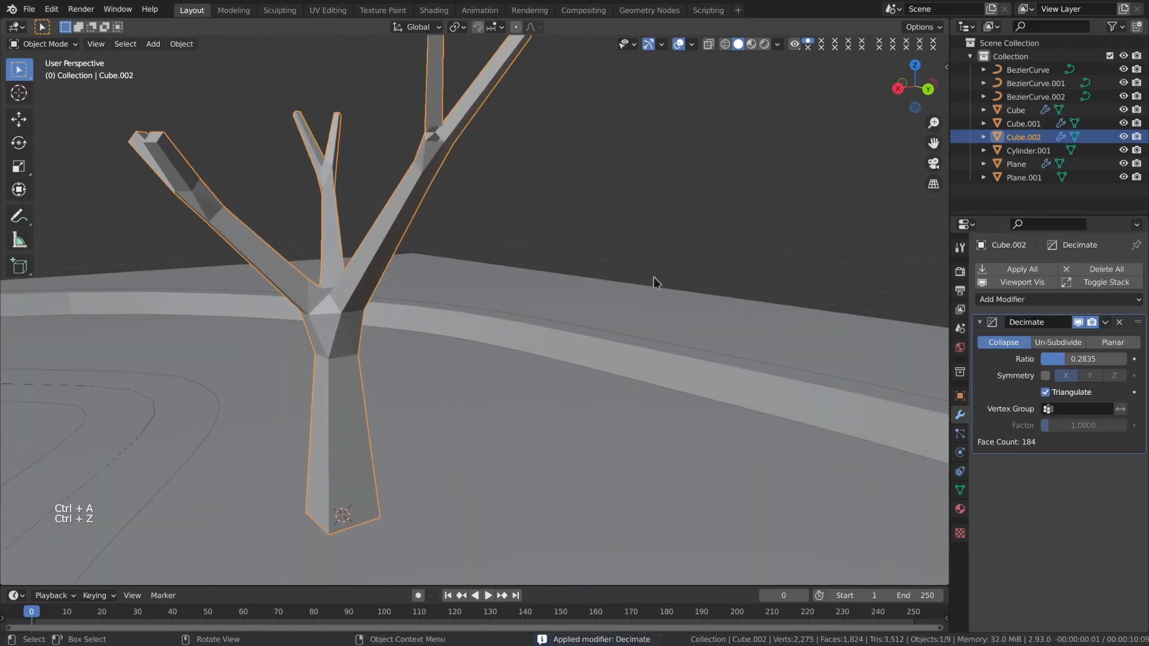
mouse_move(1083, 360)
mouse_down()
mouse_move(1125, 359)
mouse_move(1042, 359)
mouse_move(1096, 359)
mouse_move(1065, 360)
mouse_up()
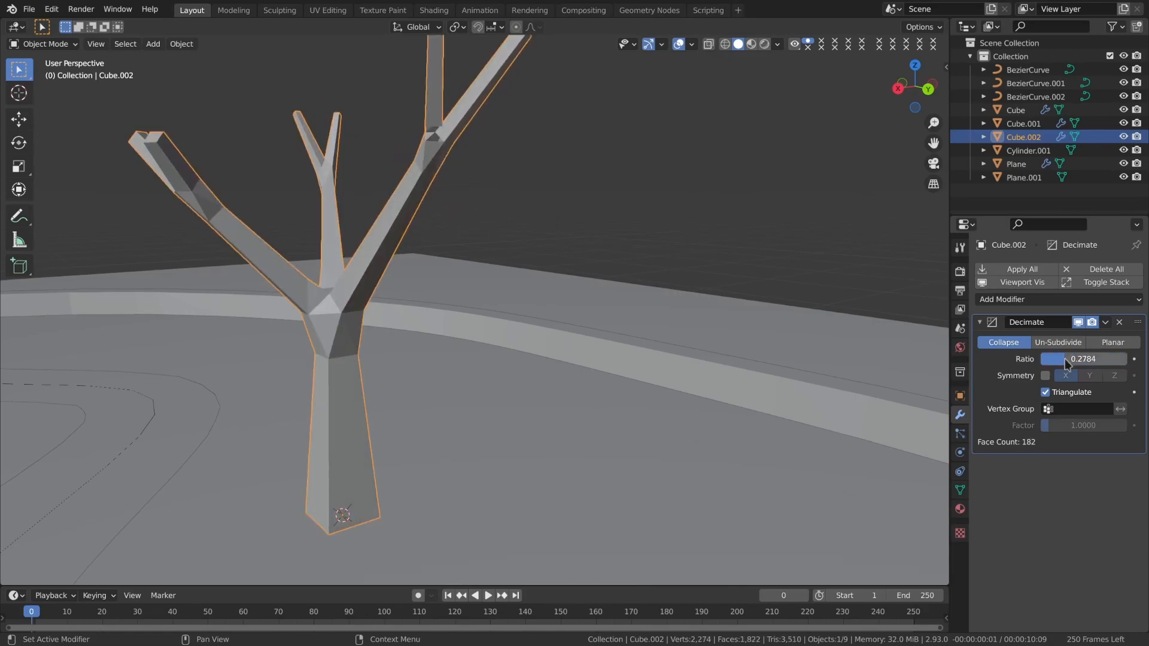
scroll(532, 341, down, 2)
middle_drag(531, 341, 611, 339)
key(ctrl+a)
scroll(762, 363, down, 3)
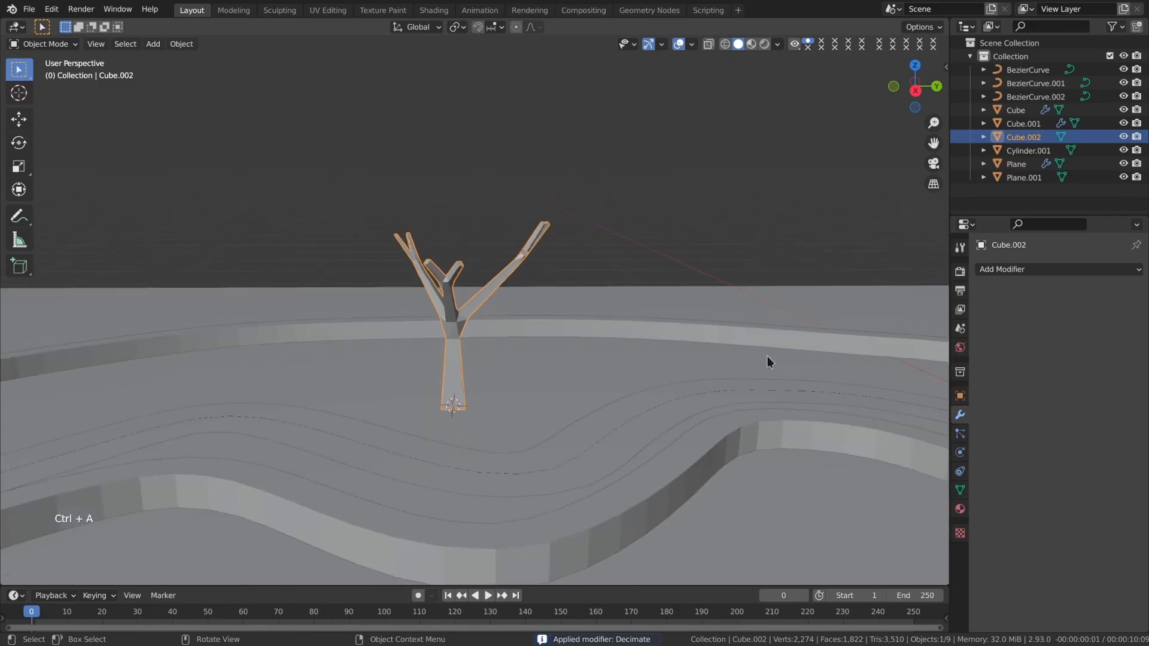
Save the course model file with the finished bare tree.
middle_drag(763, 363, 712, 386)
key(ctrl+s)
middle_drag(616, 300, 742, 310)
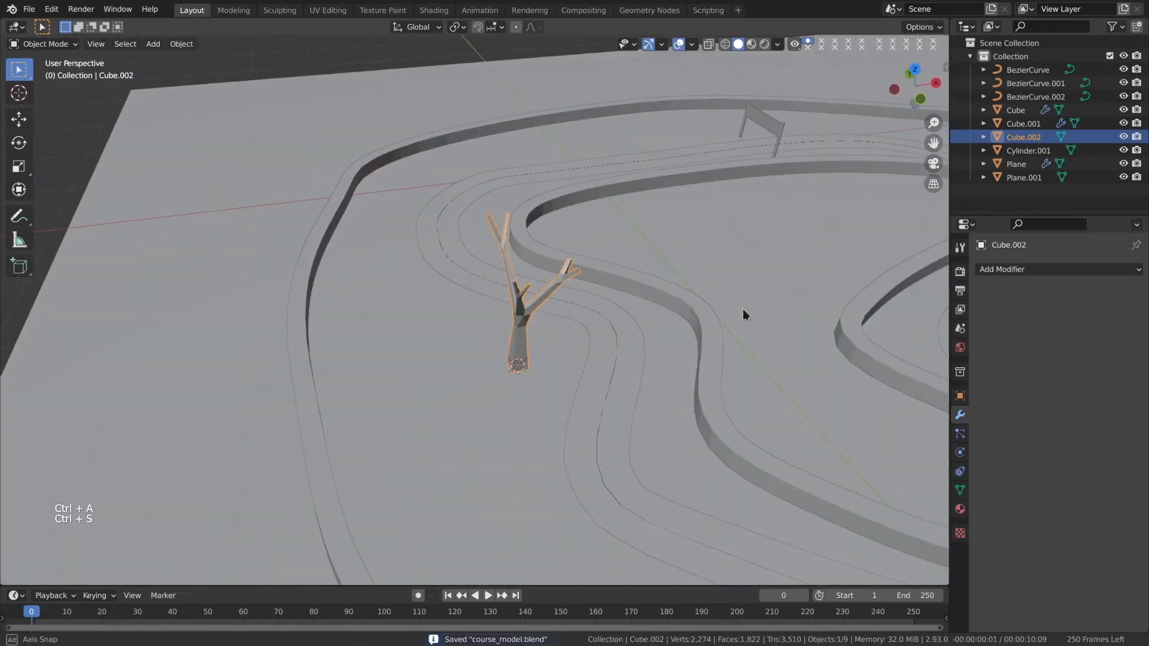
Add a UV sphere with 8 segments and 4 rings at the 3D cursor on a branch tip of the tree.
scroll(659, 270, up, 3)
middle_drag(588, 263, 563, 260)
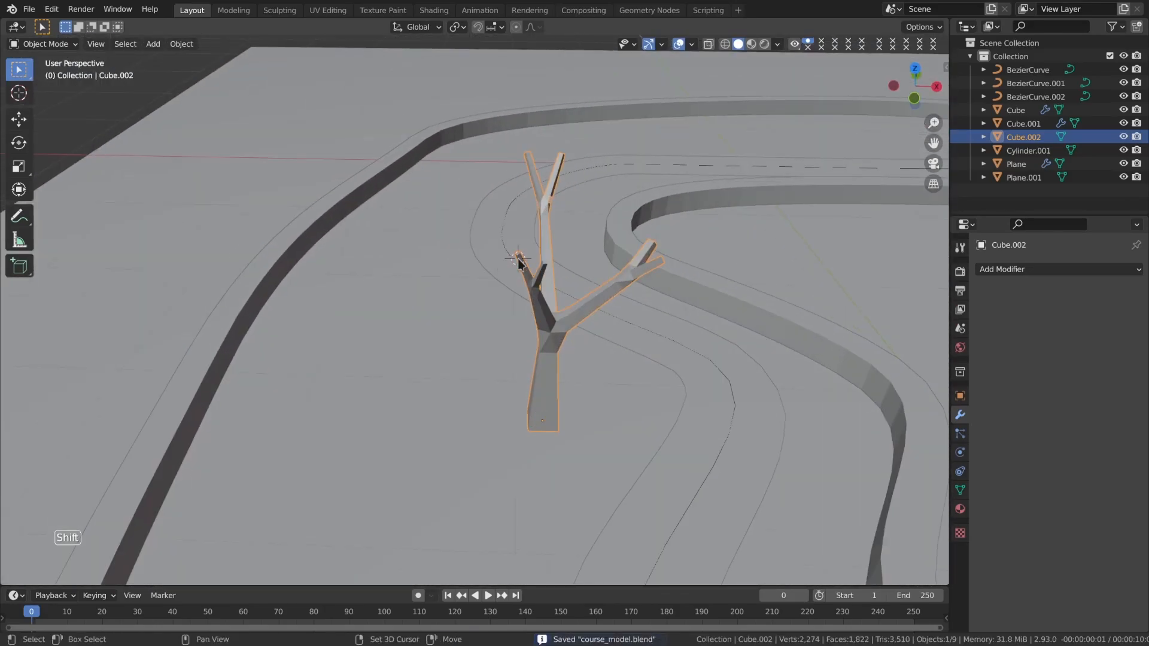
key(shift+a)
mouse_move(519, 261)
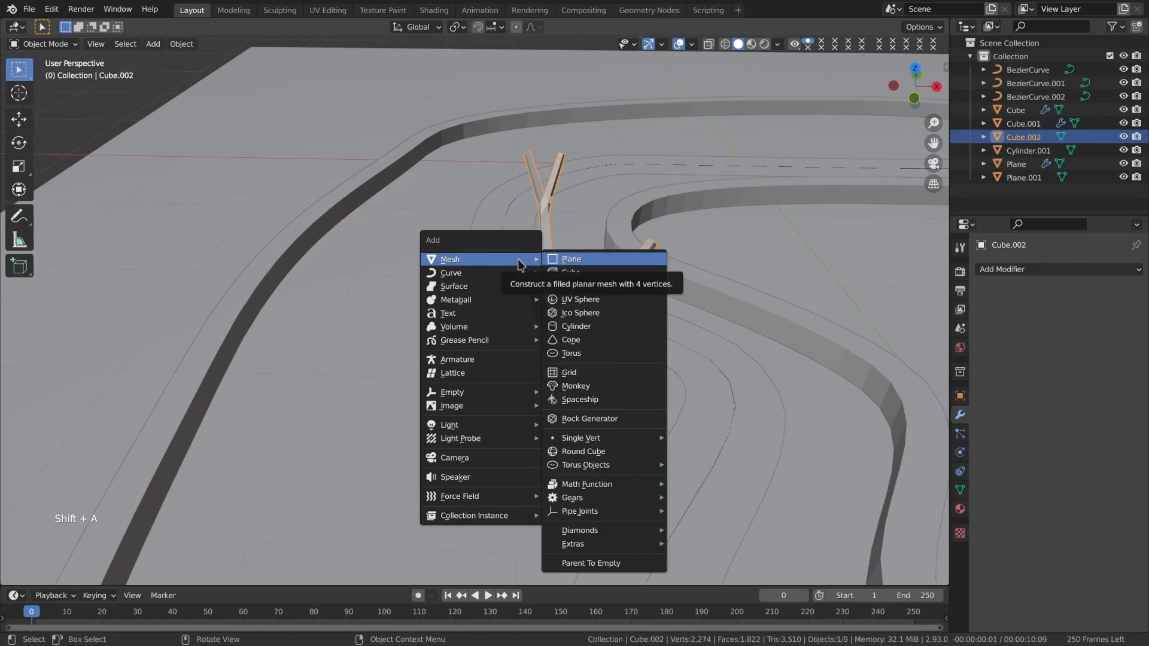
key(u)
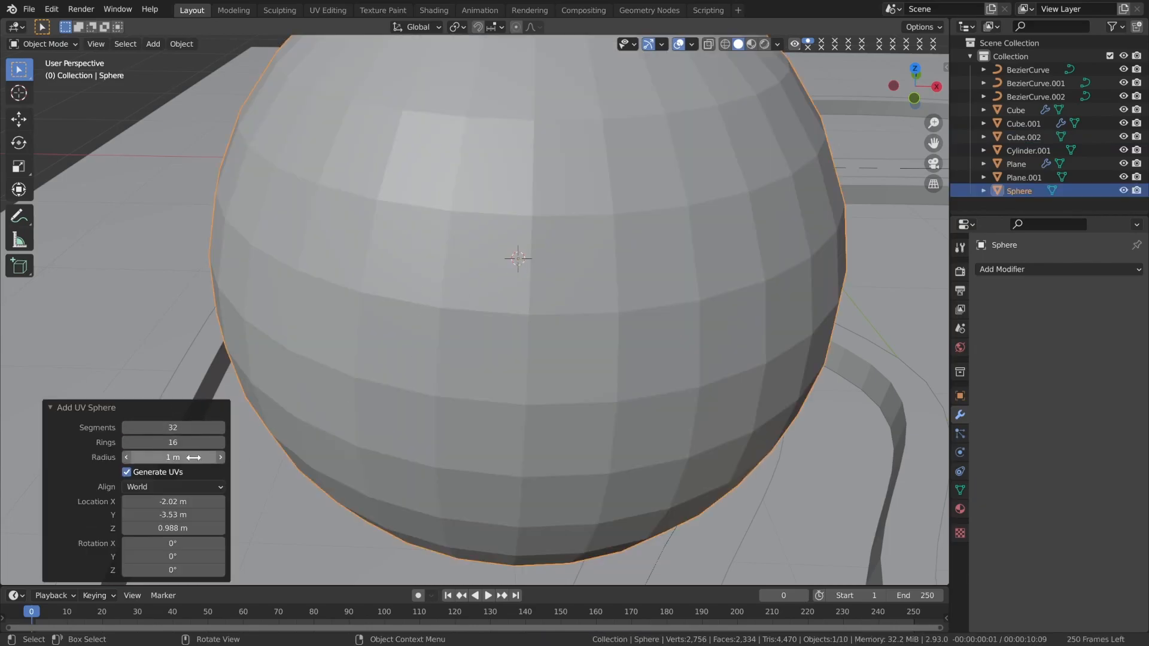
click(184, 426)
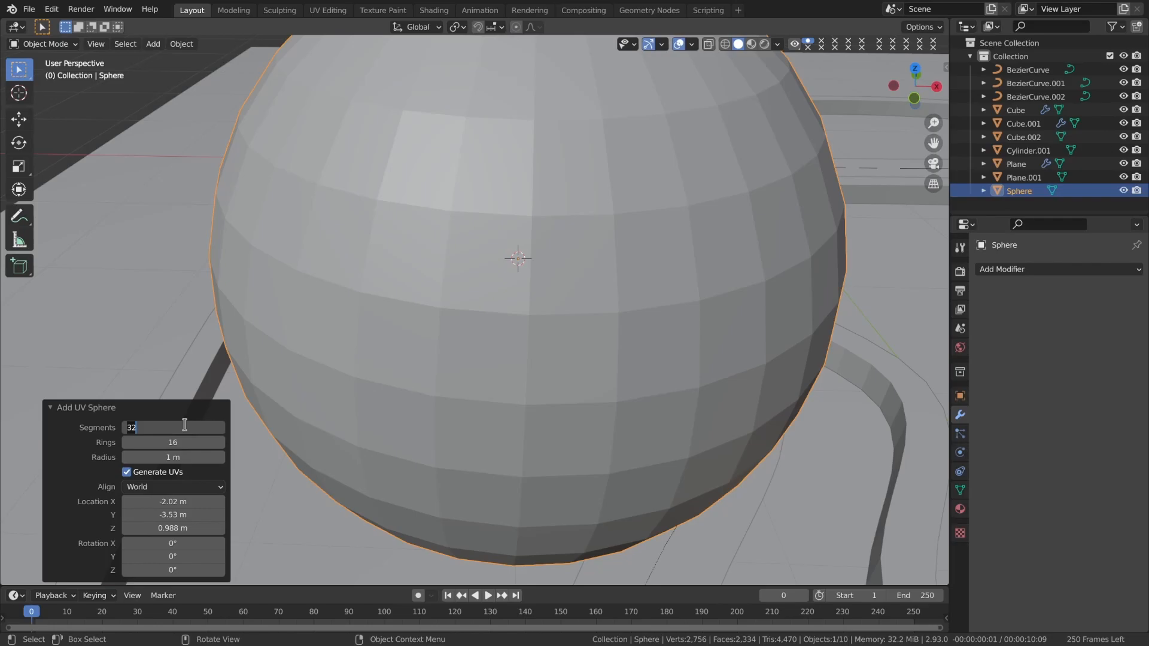
key(Return)
click(175, 441)
key(Return)
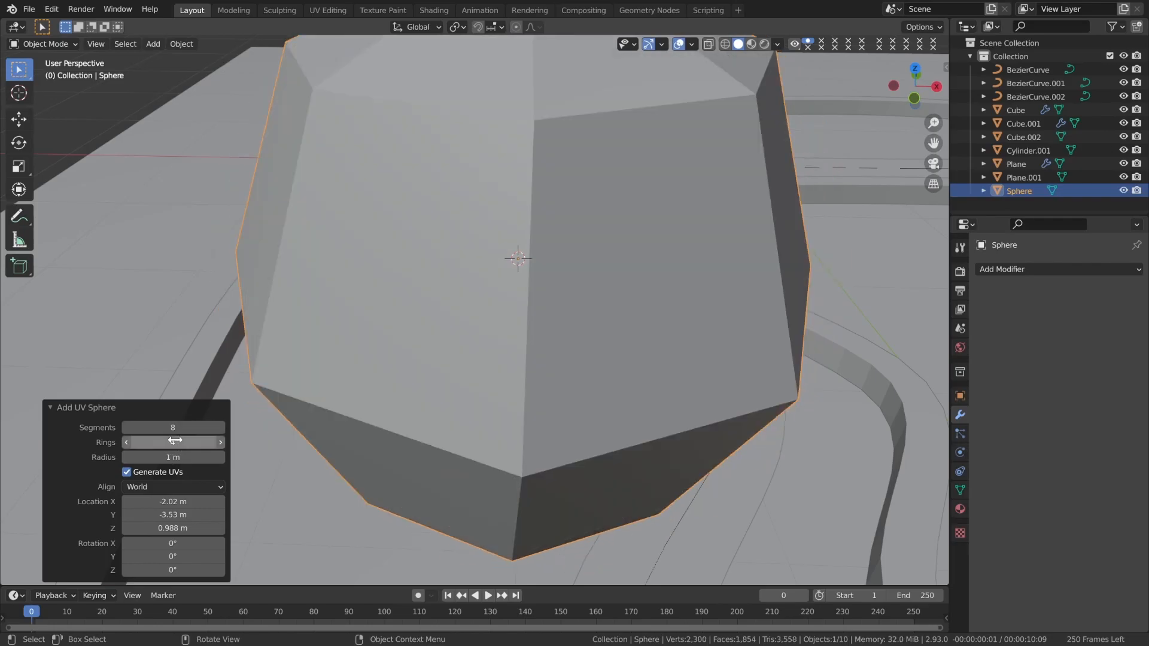
Scale the sphere down to a small leaf cluster around the branch tip, with a final resize of 0.764.
scroll(365, 383, down, 6)
scroll(598, 219, up, 2)
key(s)
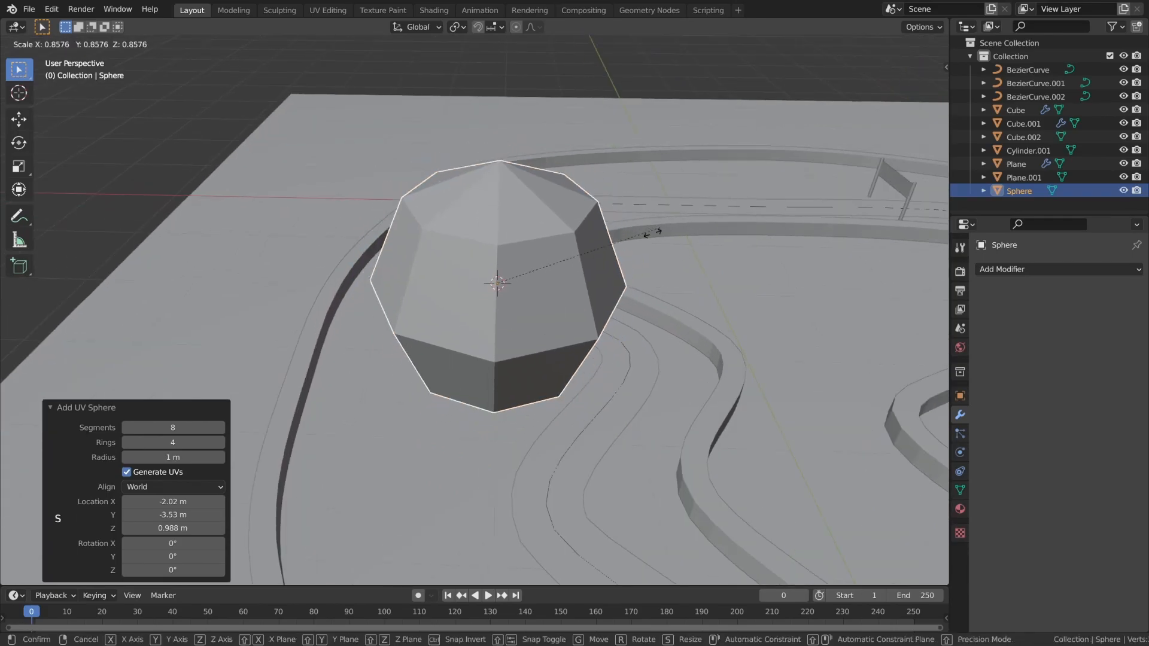
click(513, 303)
middle_drag(514, 303, 599, 281)
key(s)
click(636, 287)
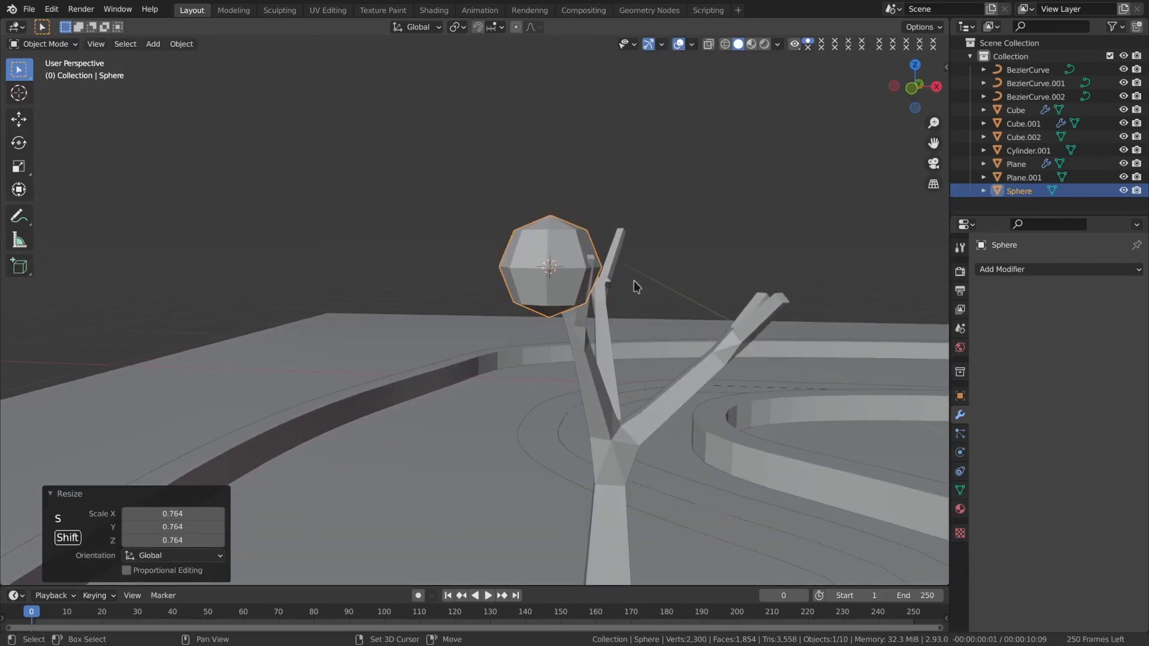
Duplicate the leaf sphere onto the neighbouring tip of the same branch, then rotate and resize the copy.
key(shift+d)
click(688, 327)
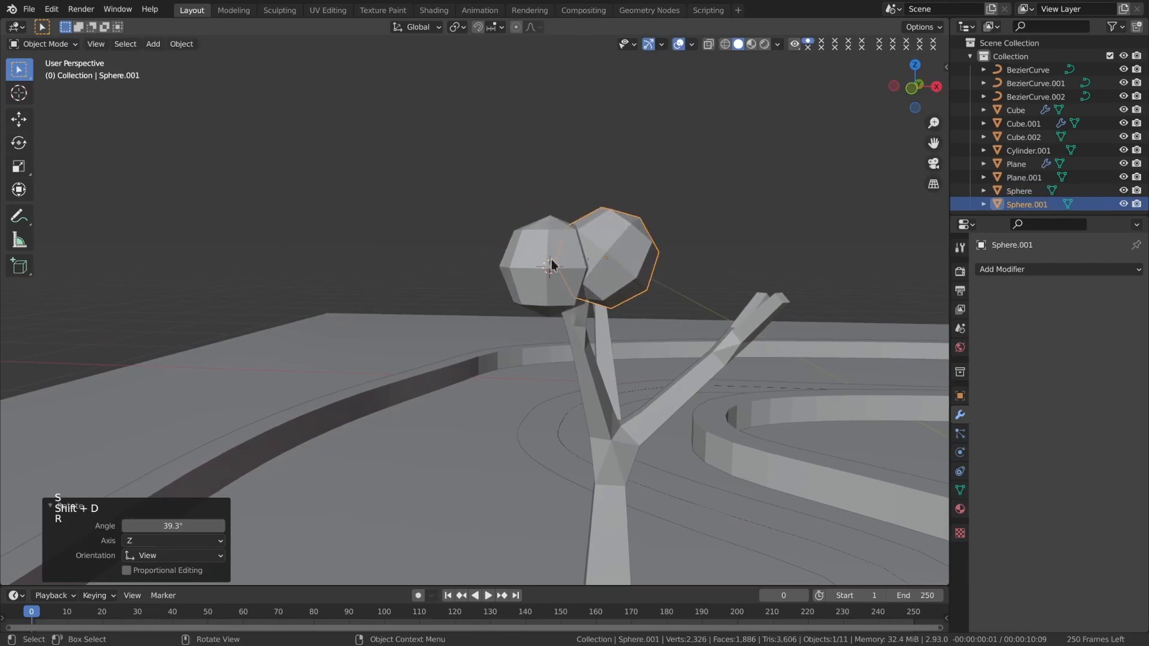
key(r)
key(r)
click(710, 164)
key(s)
click(768, 177)
Duplicate the second leaf sphere onto another branch in top view, then rotate, reposition and scale it by 1.074.
click(623, 249)
alt+drag(799, 342, 705, 408)
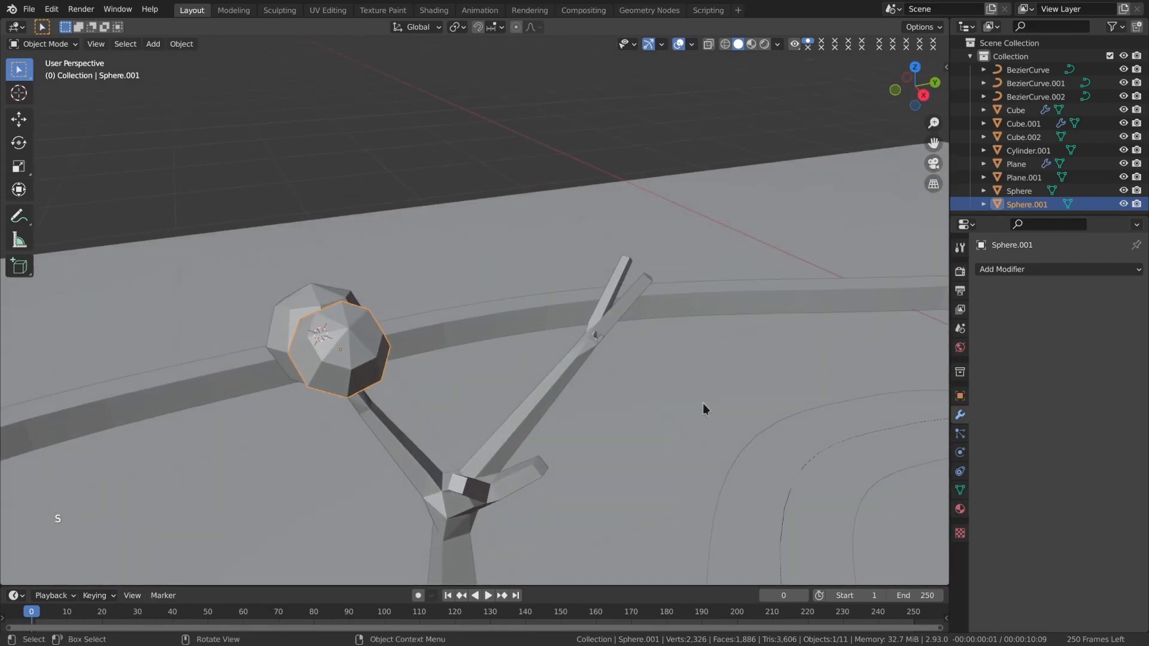
key(KP_7)
key(shift+d)
click(780, 335)
key(r)
key(g)
key(s)
click(800, 361)
Duplicate the new leaf sphere onto the adjacent part of that branch and resize the copy.
middle_drag(716, 358, 567, 210)
key(shift+d)
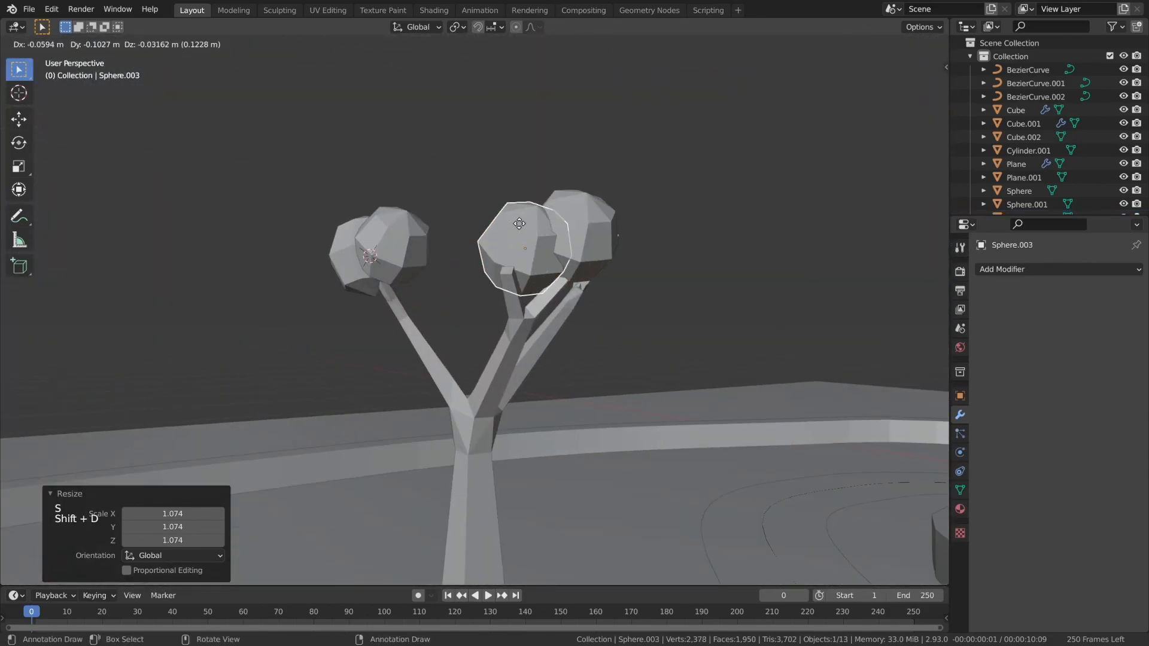
click(519, 224)
key(s)
click(593, 226)
Duplicate a third leaf sphere for this branch in top view, scale it by 1.173 and rotate it.
key(KP_7)
key(shift+d)
click(752, 360)
key(s)
click(774, 362)
key(r)
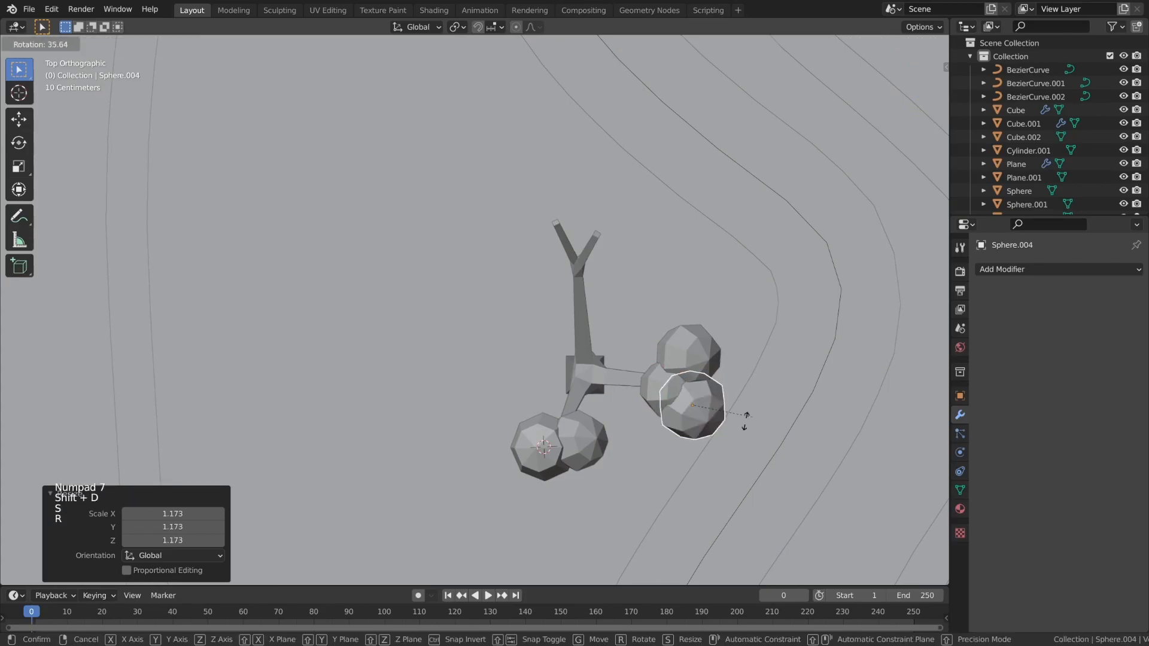
click(697, 436)
Rotate the other two leaf spheres on this branch individually, turning the innermost one by -16.2°.
click(686, 332)
key(r)
click(778, 368)
click(661, 386)
key(r)
click(762, 388)
Duplicate a leaf sphere from this cluster onto the remaining bare branch and rotate the copy.
middle_drag(761, 388, 353, 319)
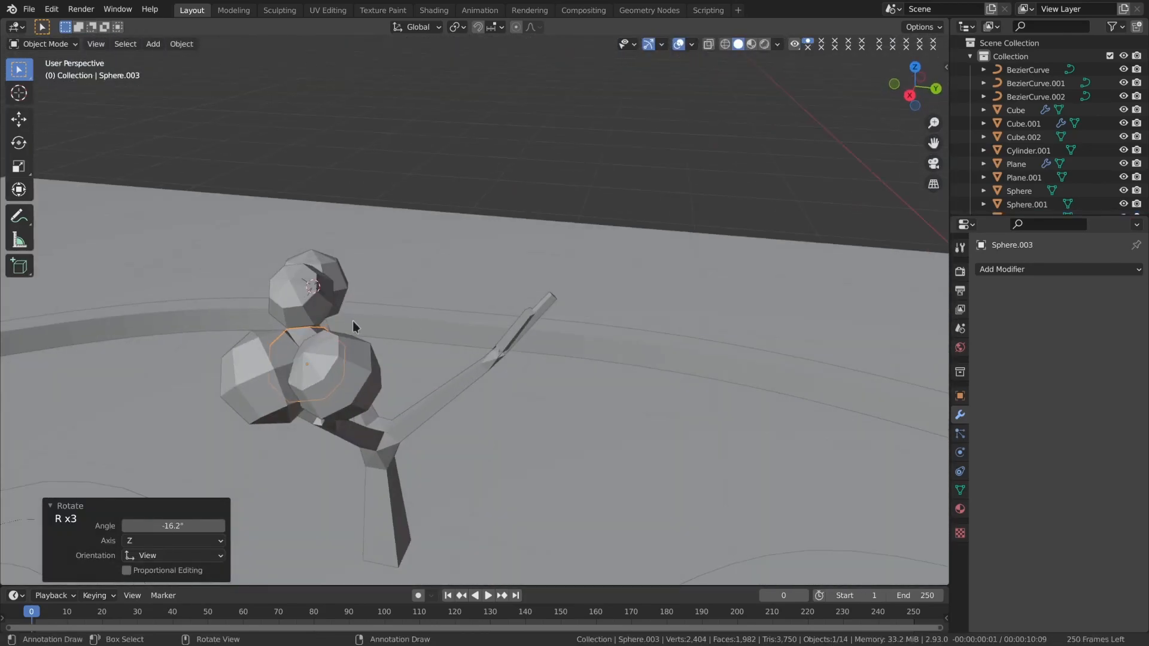
click(375, 370)
key(KP_7)
key(shift+d)
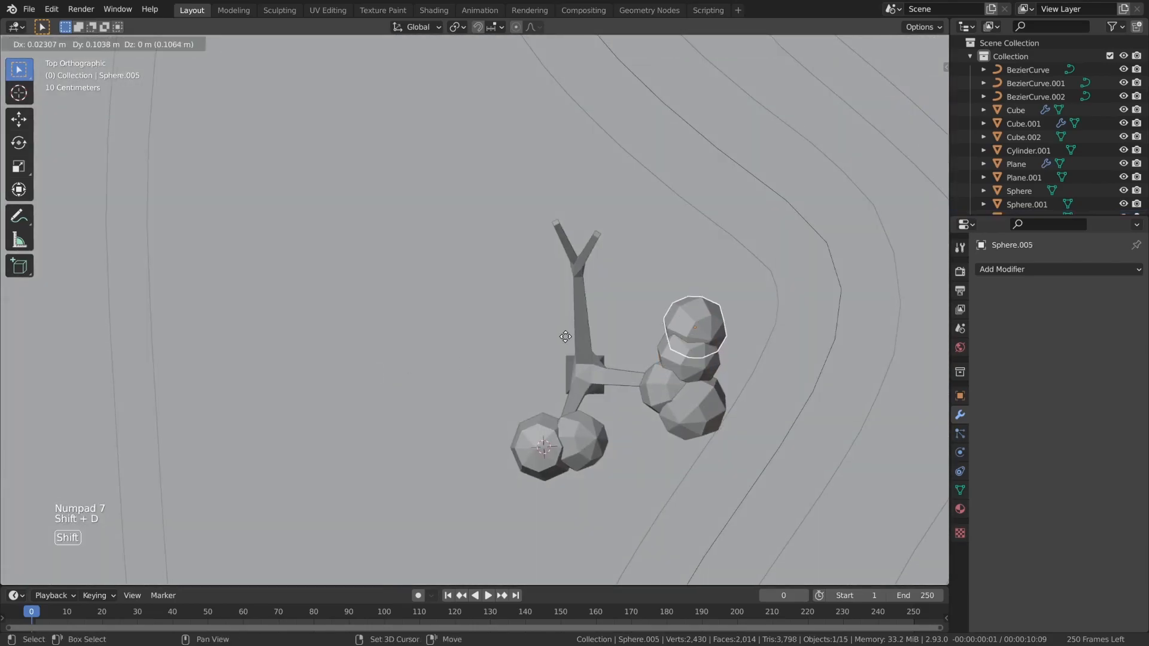
click(431, 243)
key(r)
click(604, 252)
middle_drag(612, 262, 797, 232)
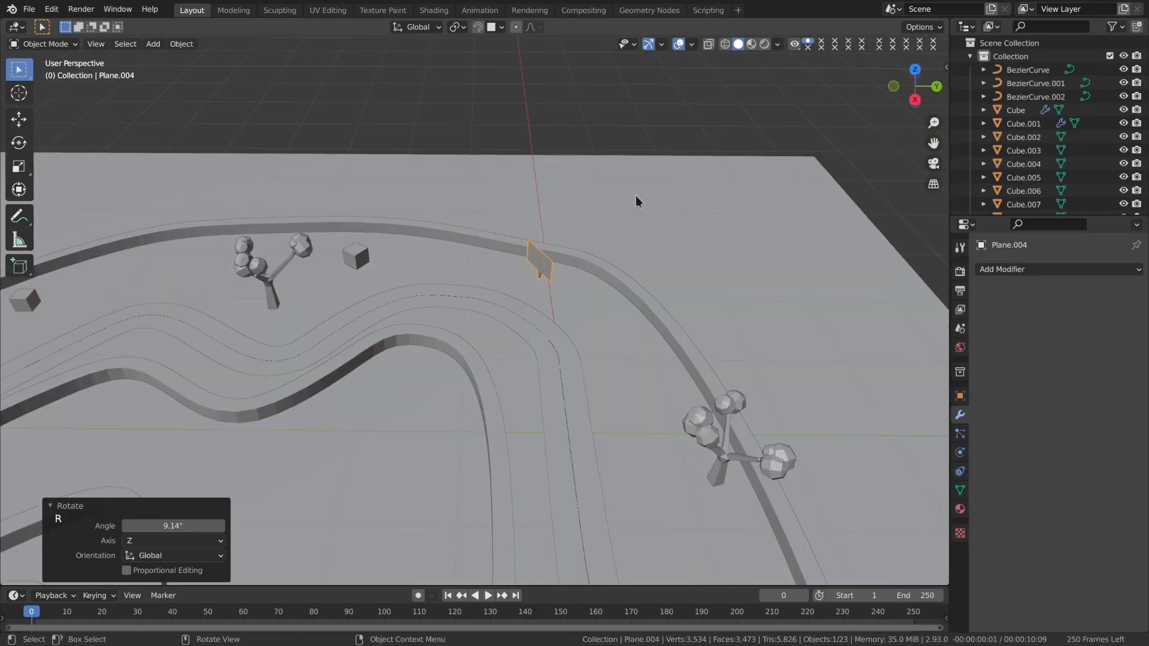
Rotate the signboard standing at the outer barrier's bend and save the course model file.
key(r)
click(610, 186)
click(584, 145)
scroll(574, 153, down, 5)
key(ctrl+s)
Rotate the signboard at the far end of the course 13.7° about the Z axis and save the file.
alt+shift+drag(537, 200, 374, 186)
click(383, 199)
key(r)
key(z)
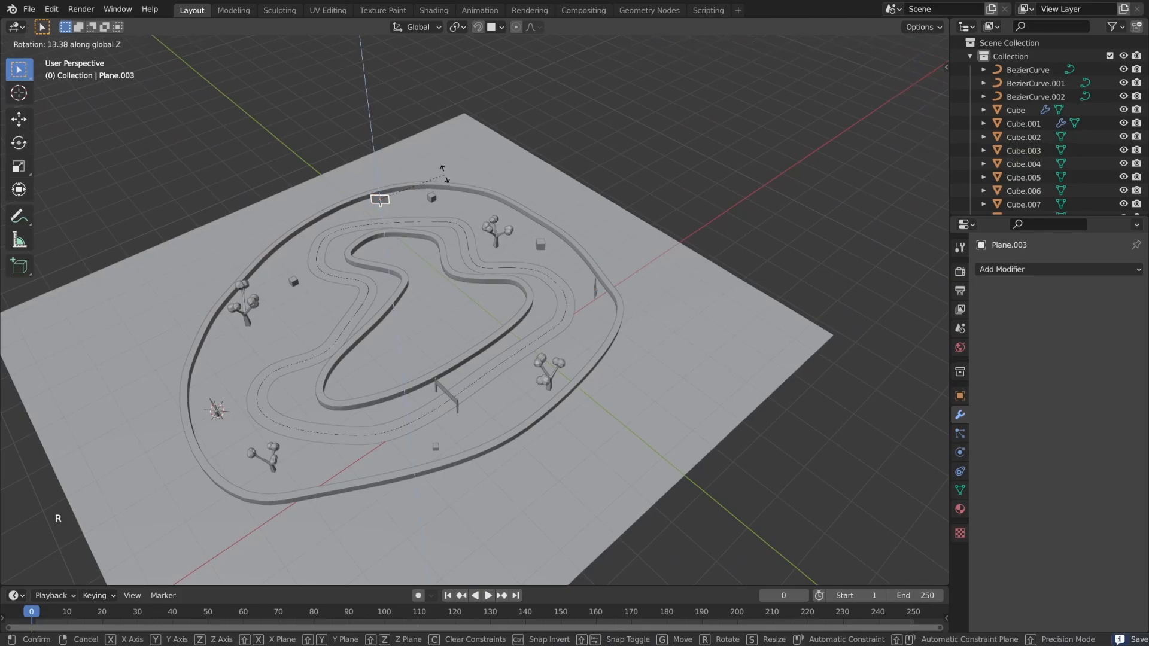
click(445, 177)
key(ctrl+s)
scroll(620, 240, up, 5)
middle_drag(620, 239, 537, 215)
alt+drag(537, 216, 520, 210)
scroll(539, 209, down, 6)
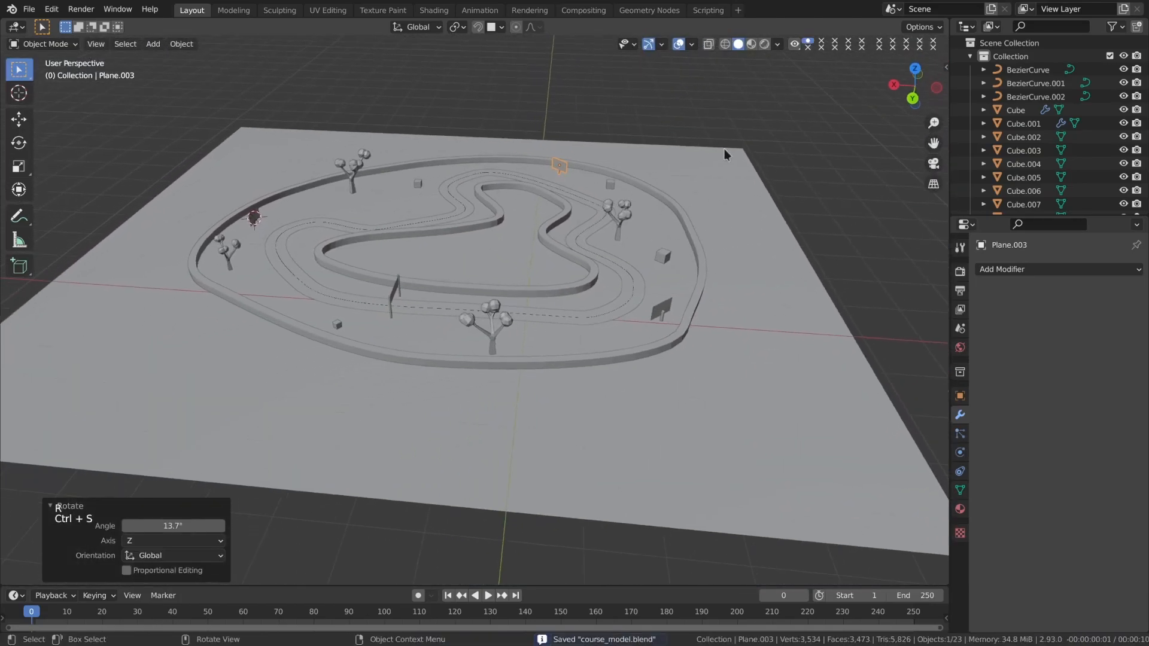